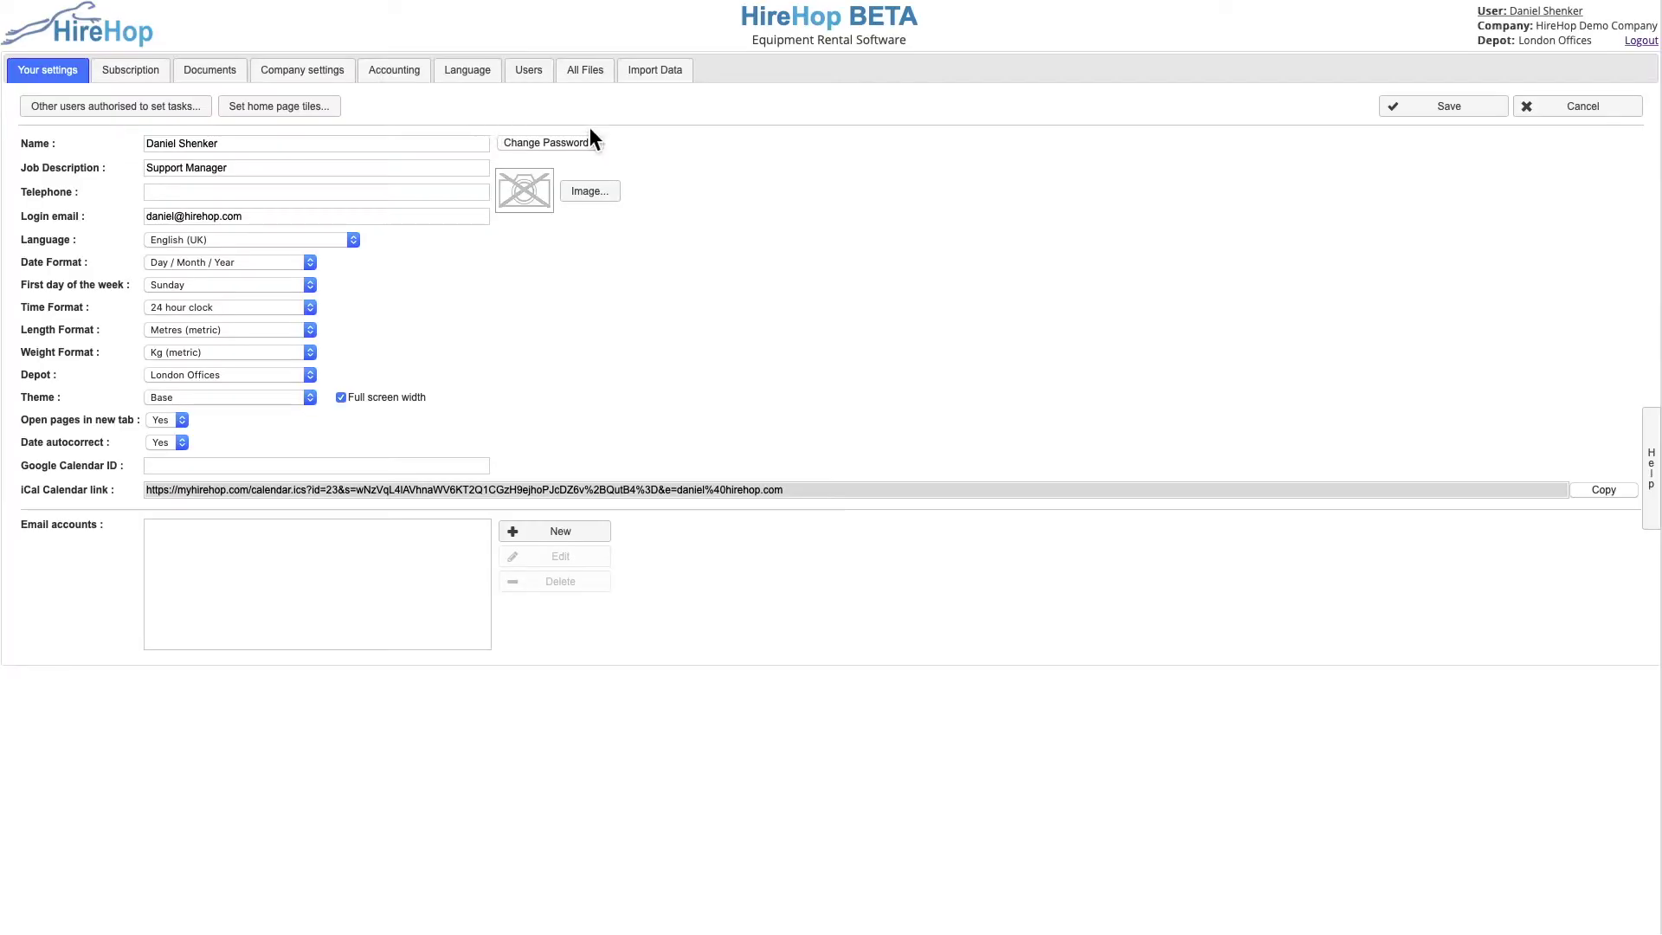
# Switch HireHop to Administrator mode, dismiss the warning, and show the Accounting settings page
pyautogui.click(1525, 21)
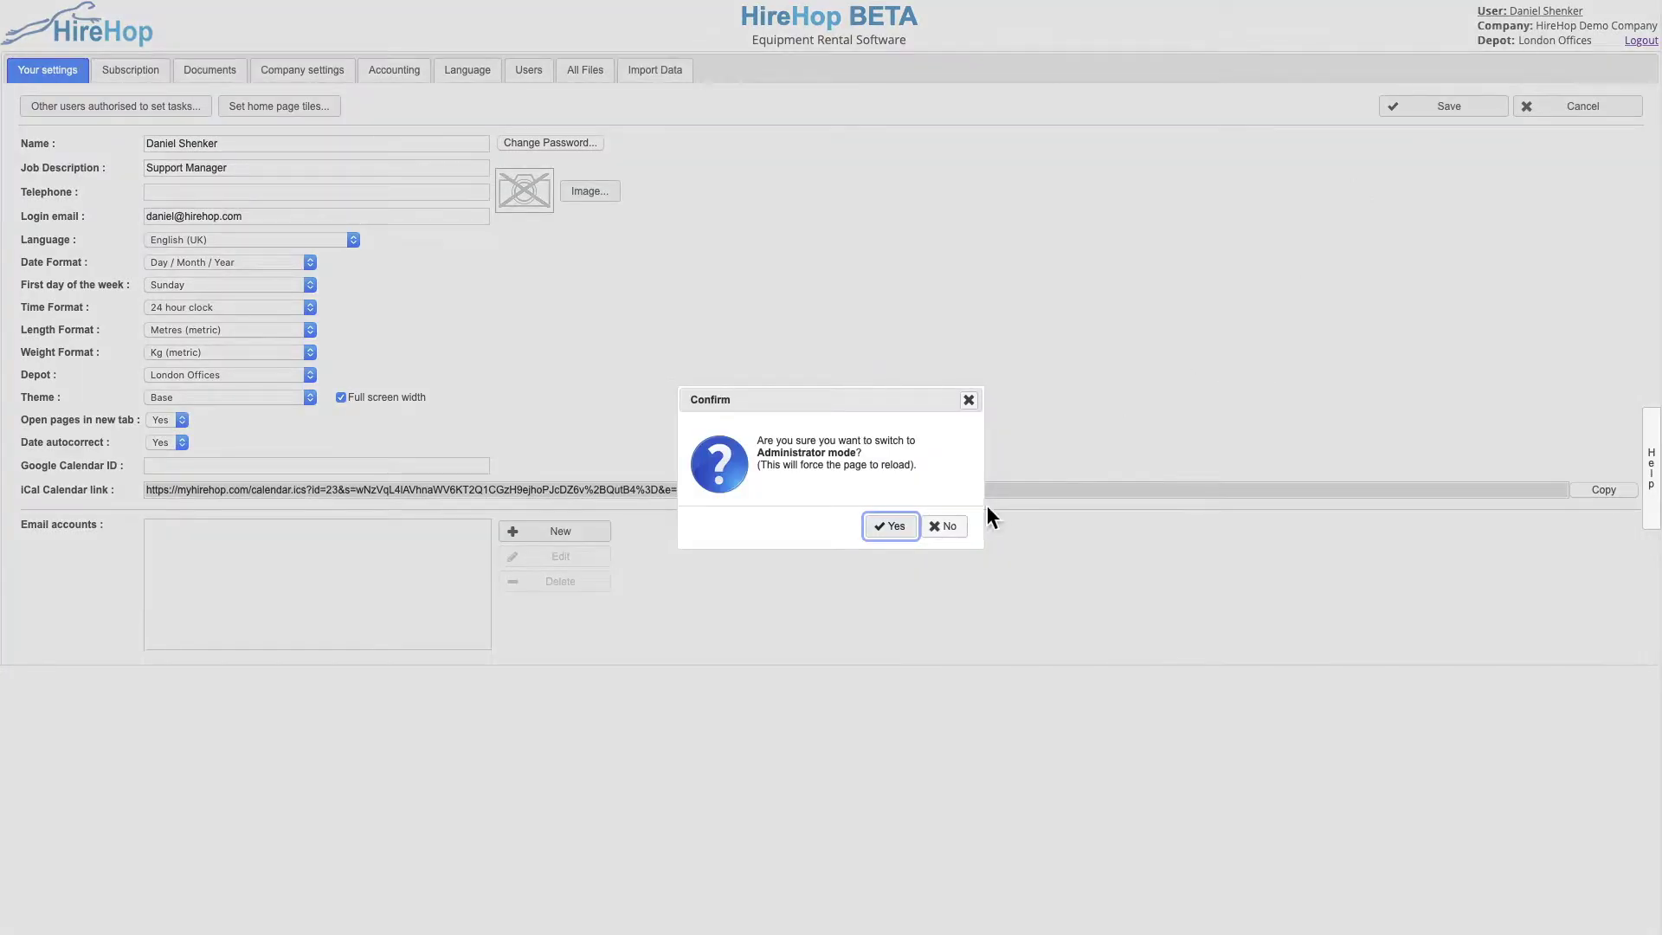
pyautogui.click(892, 530)
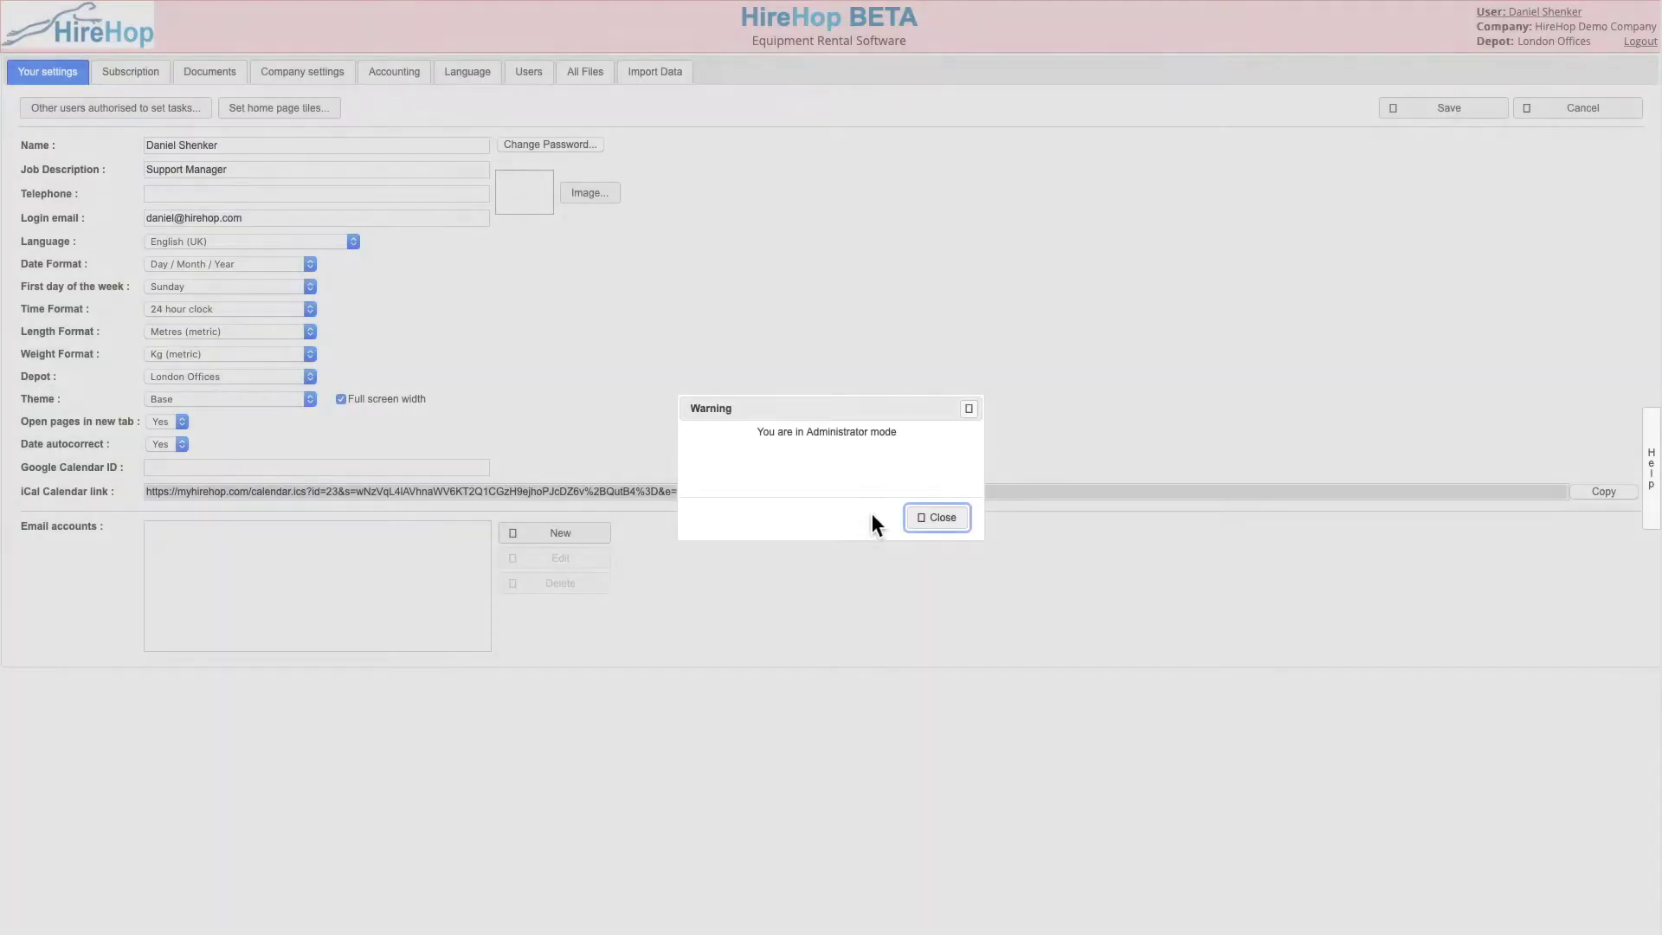
pyautogui.click(936, 517)
pyautogui.click(403, 76)
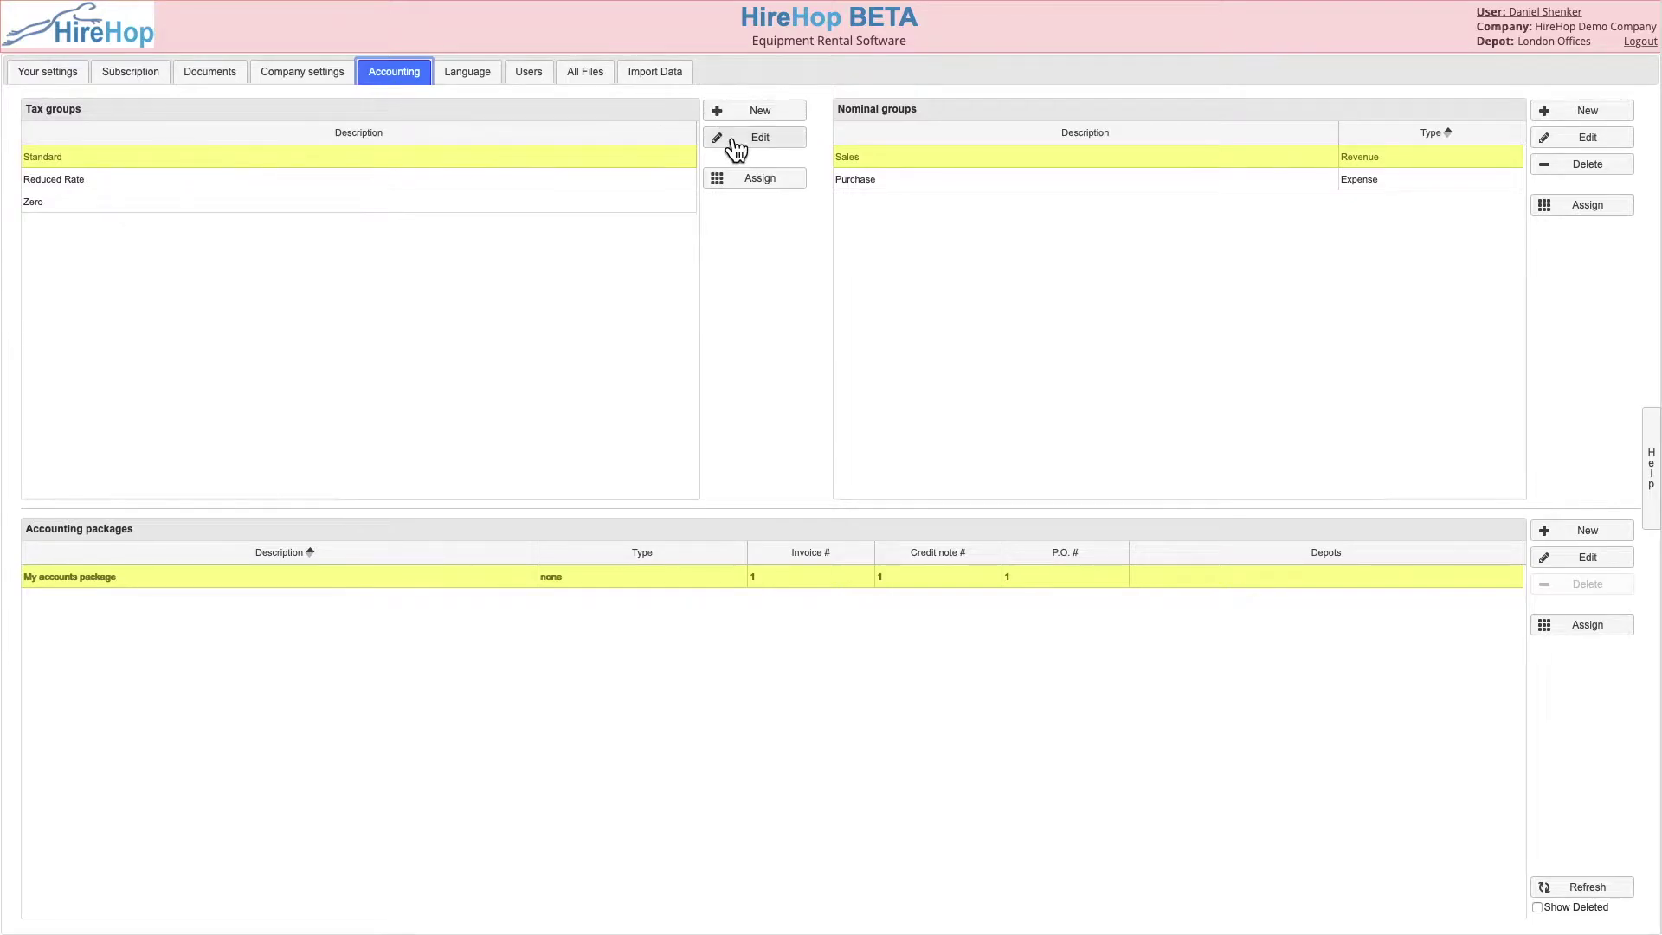
# Rename the Reduced Rate tax group to 'Fuel' and save it
pyautogui.click(556, 178)
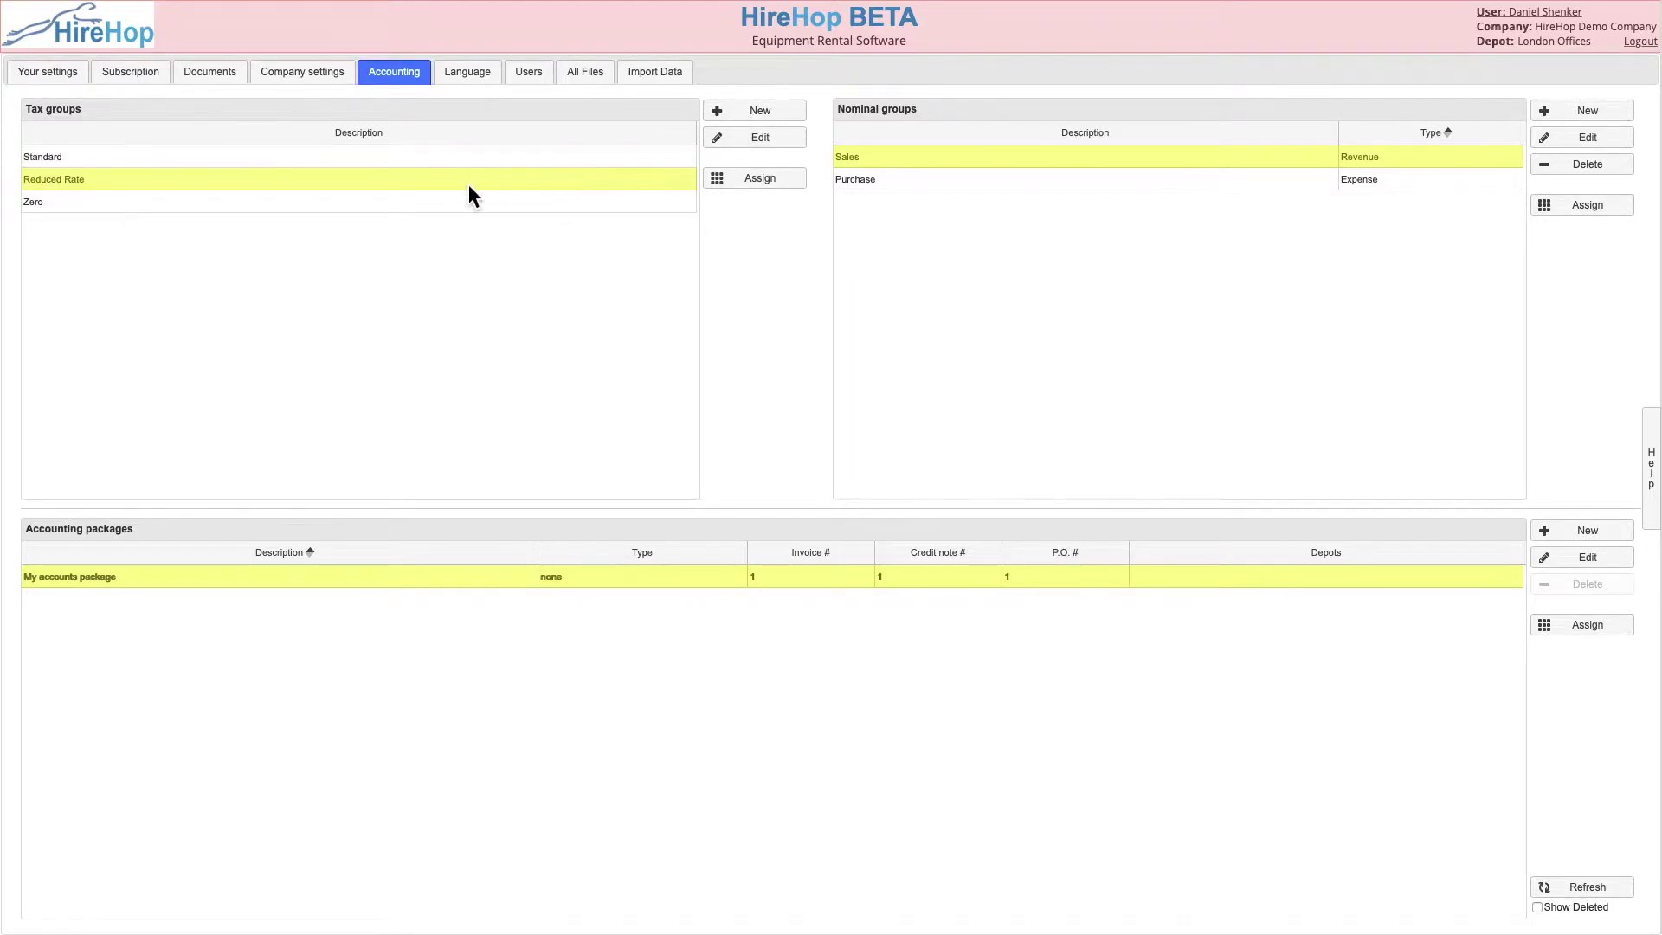
pyautogui.doubleClick(469, 185)
pyautogui.write('Ful')
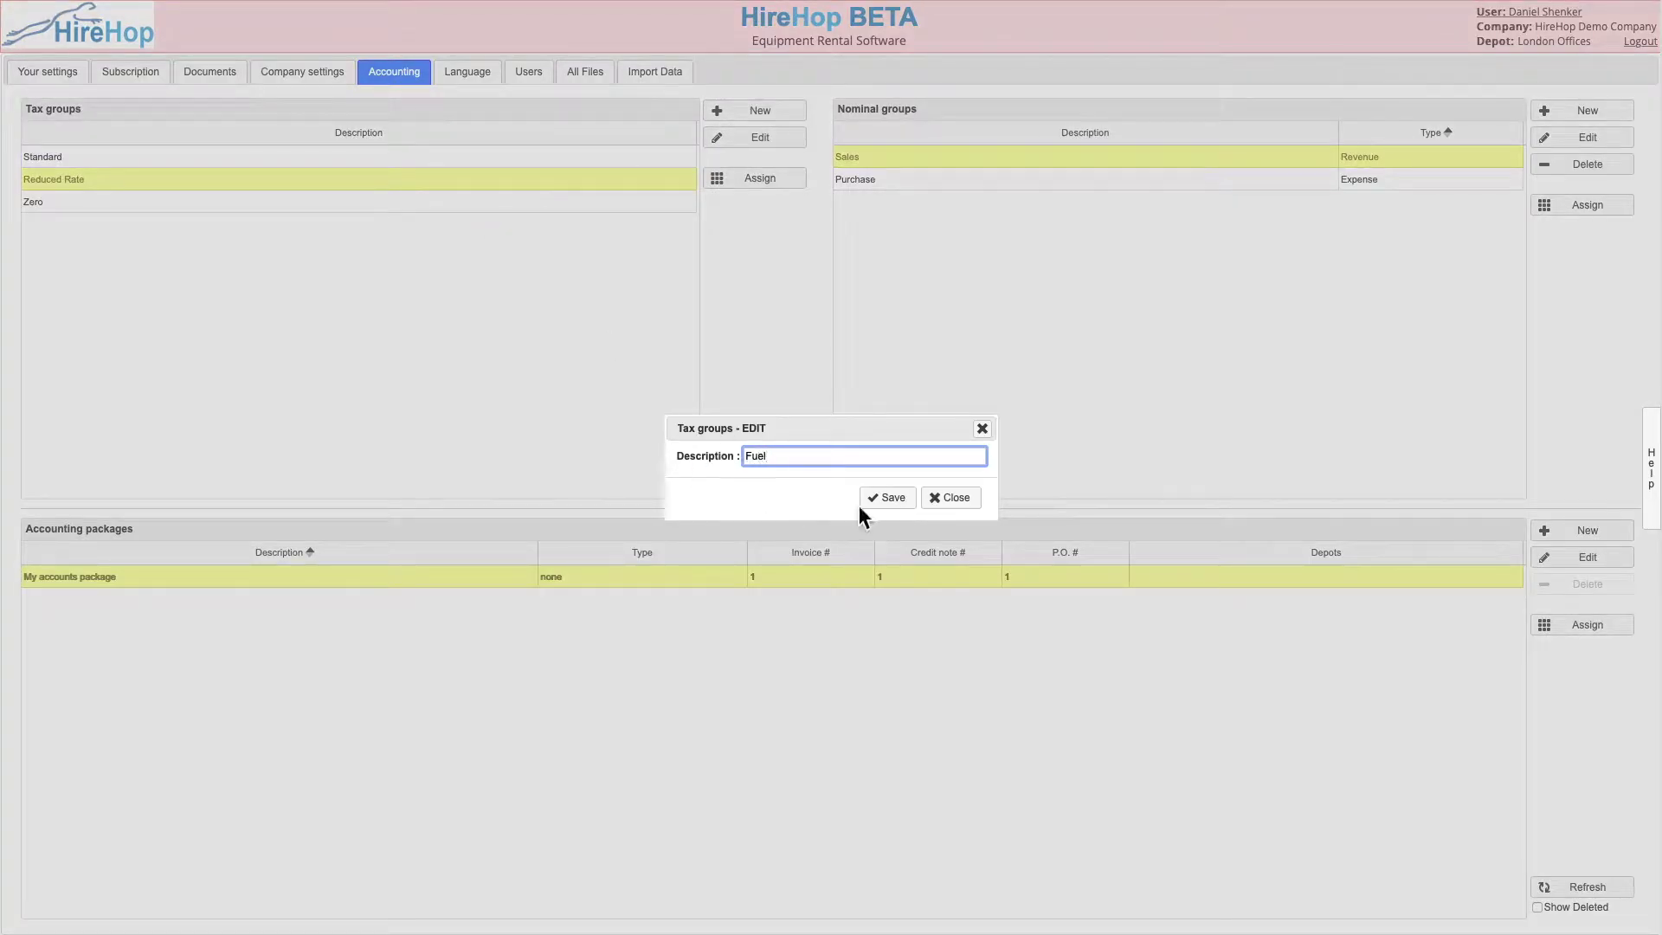
pyautogui.click(884, 495)
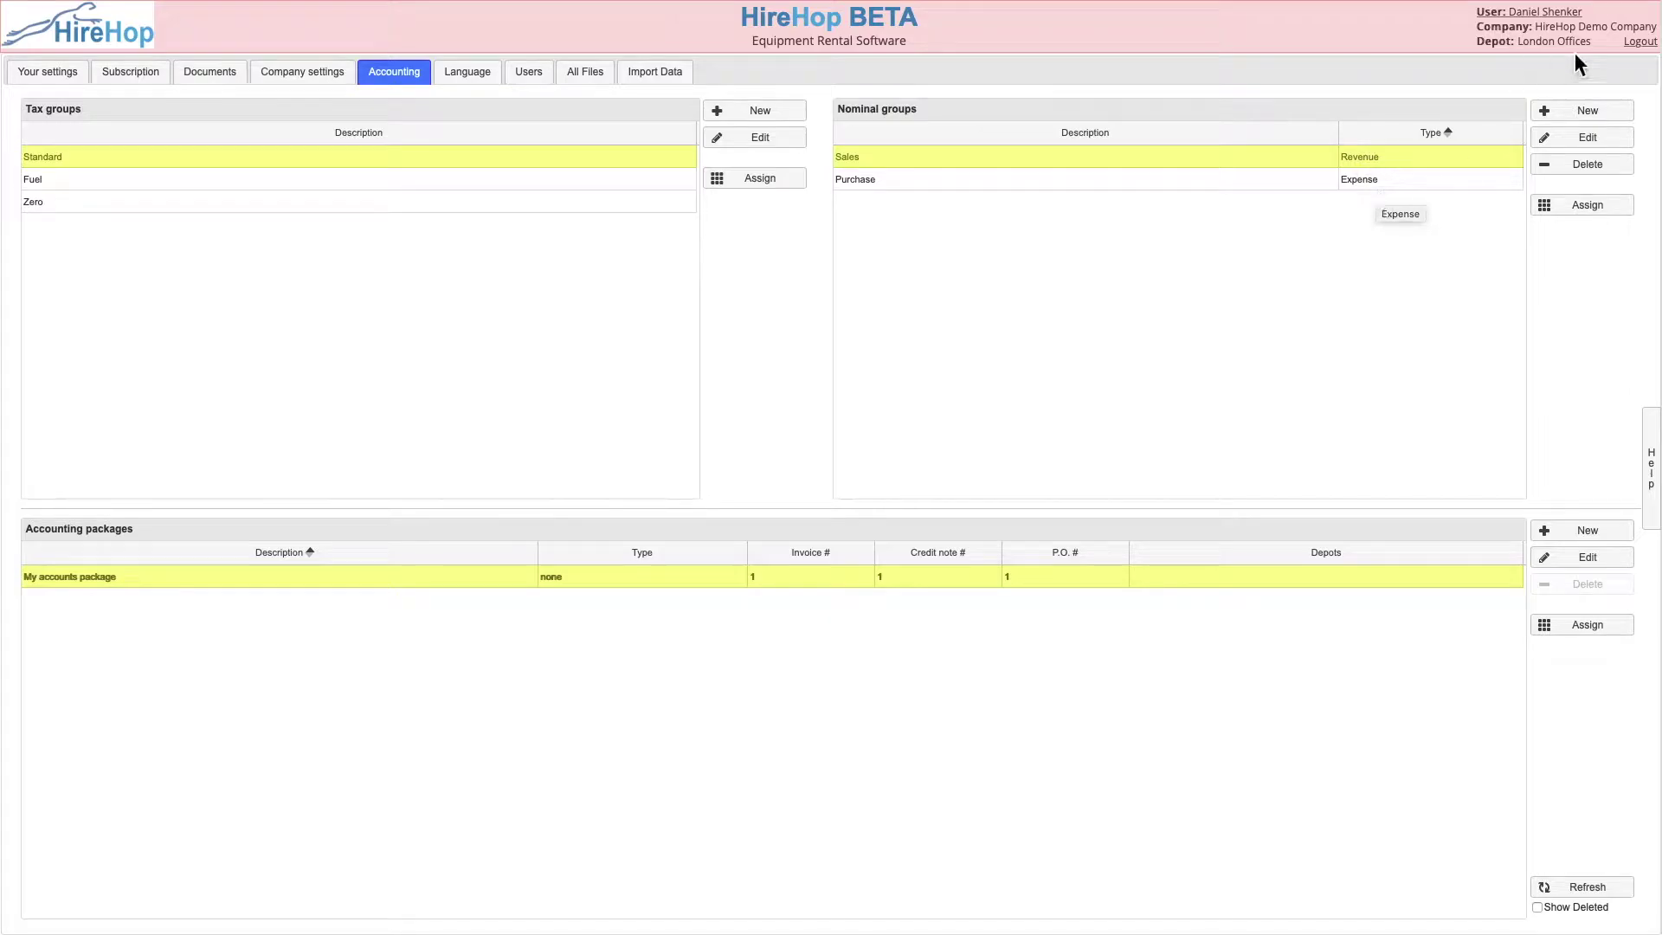
pyautogui.click(1584, 110)
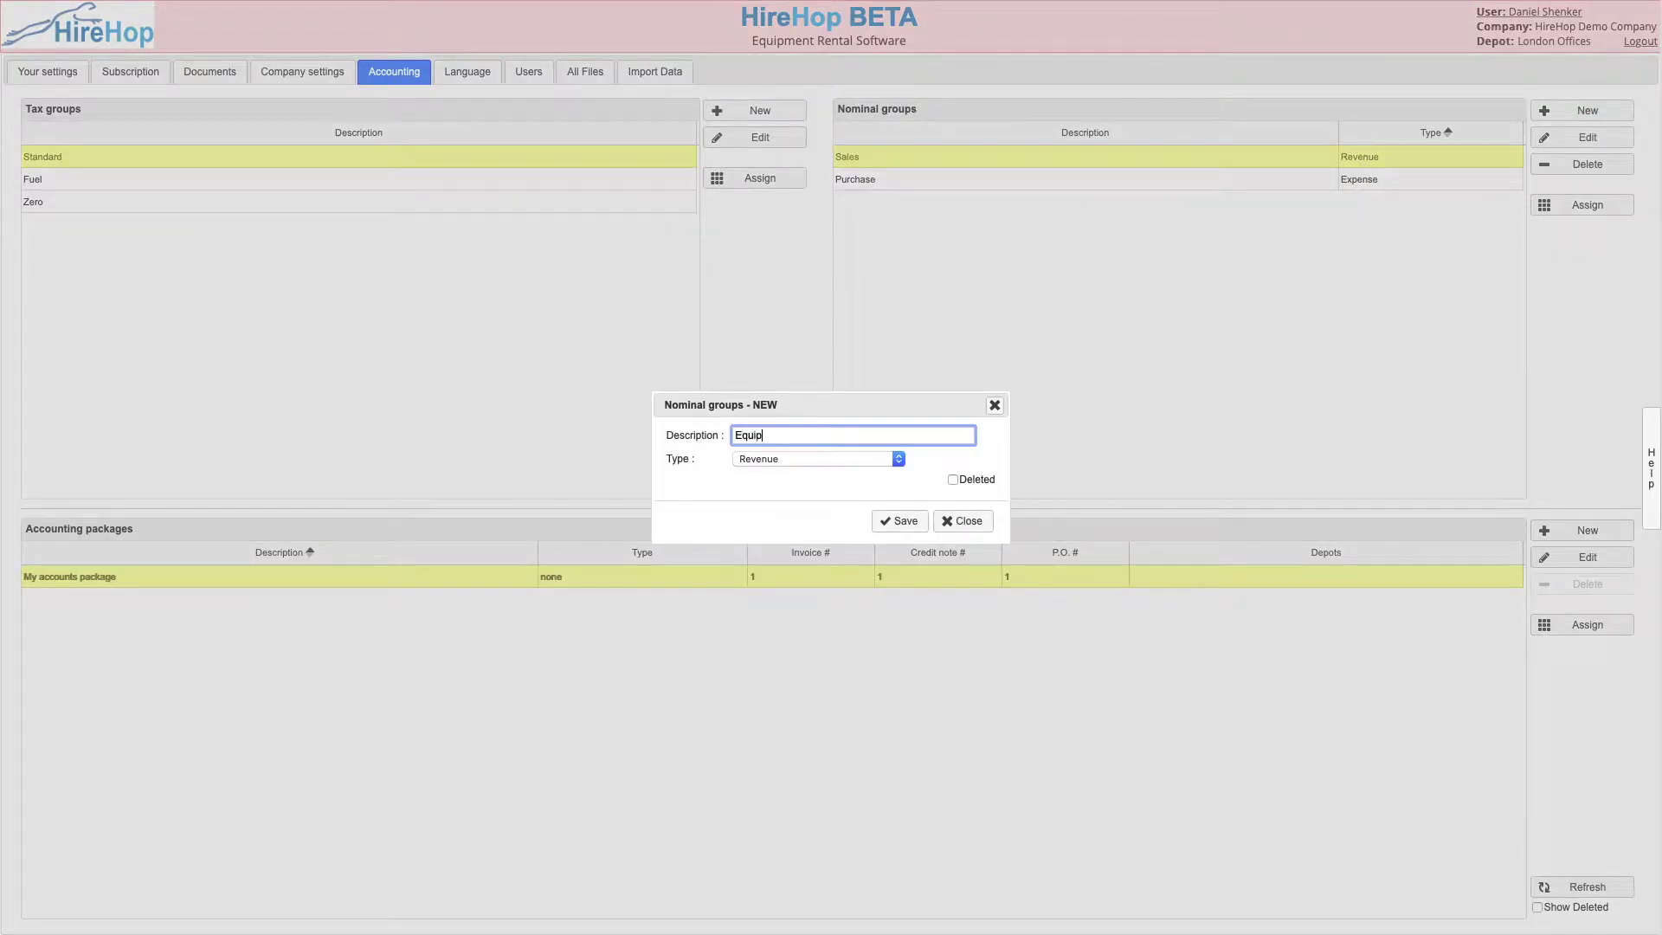
# Save the Equipment Hire nominal group, then add 'Equipment Sales' with type Revenue
pyautogui.click(899, 520)
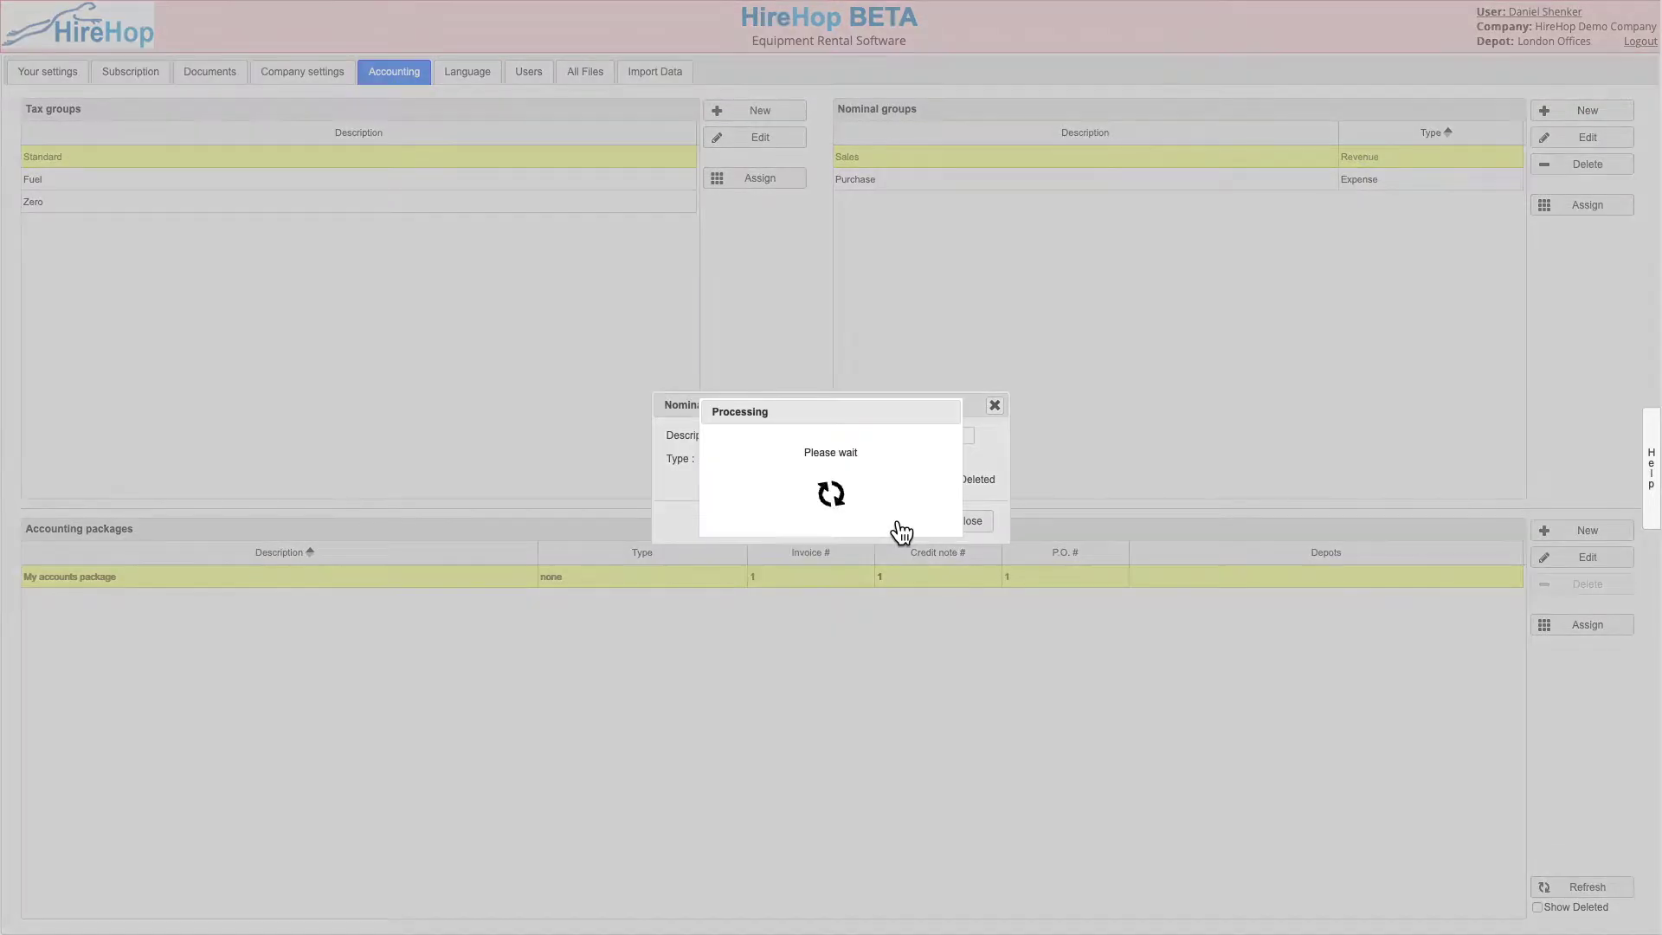
pyautogui.click(1588, 110)
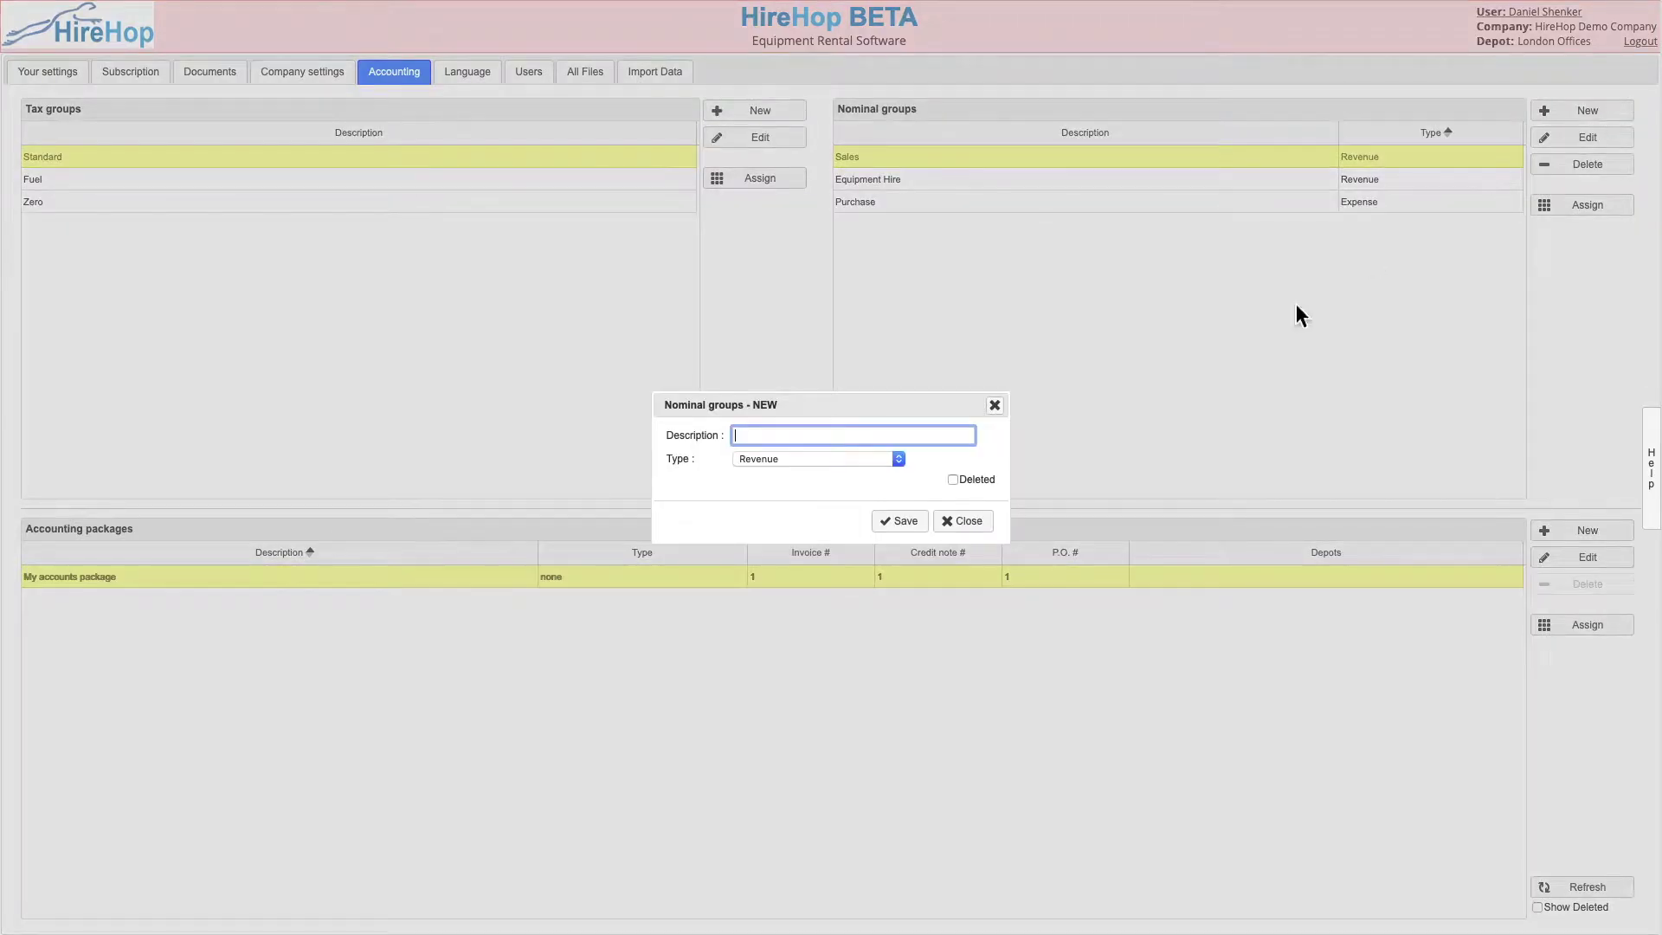
pyautogui.write('Equipment Sales')
pyautogui.click(770, 459)
pyautogui.click(785, 474)
pyautogui.click(813, 459)
pyautogui.click(793, 450)
pyautogui.click(899, 521)
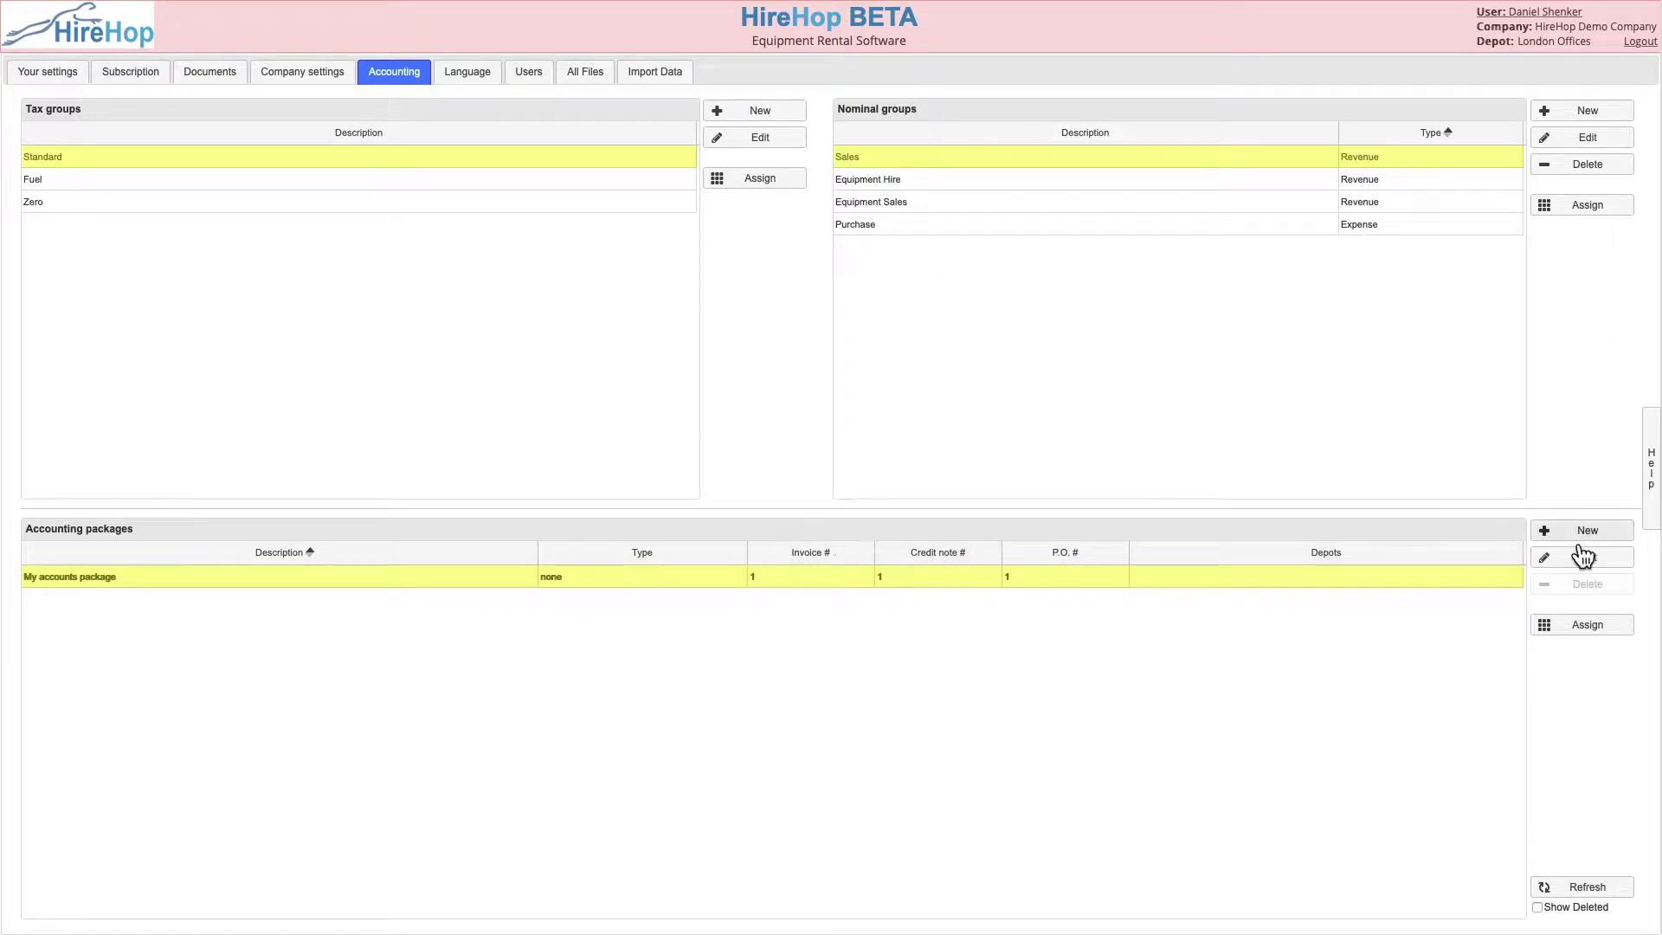
# Create a new accounting package integrated with Xero, invoice prefix INV numbered from 100
pyautogui.click(1605, 532)
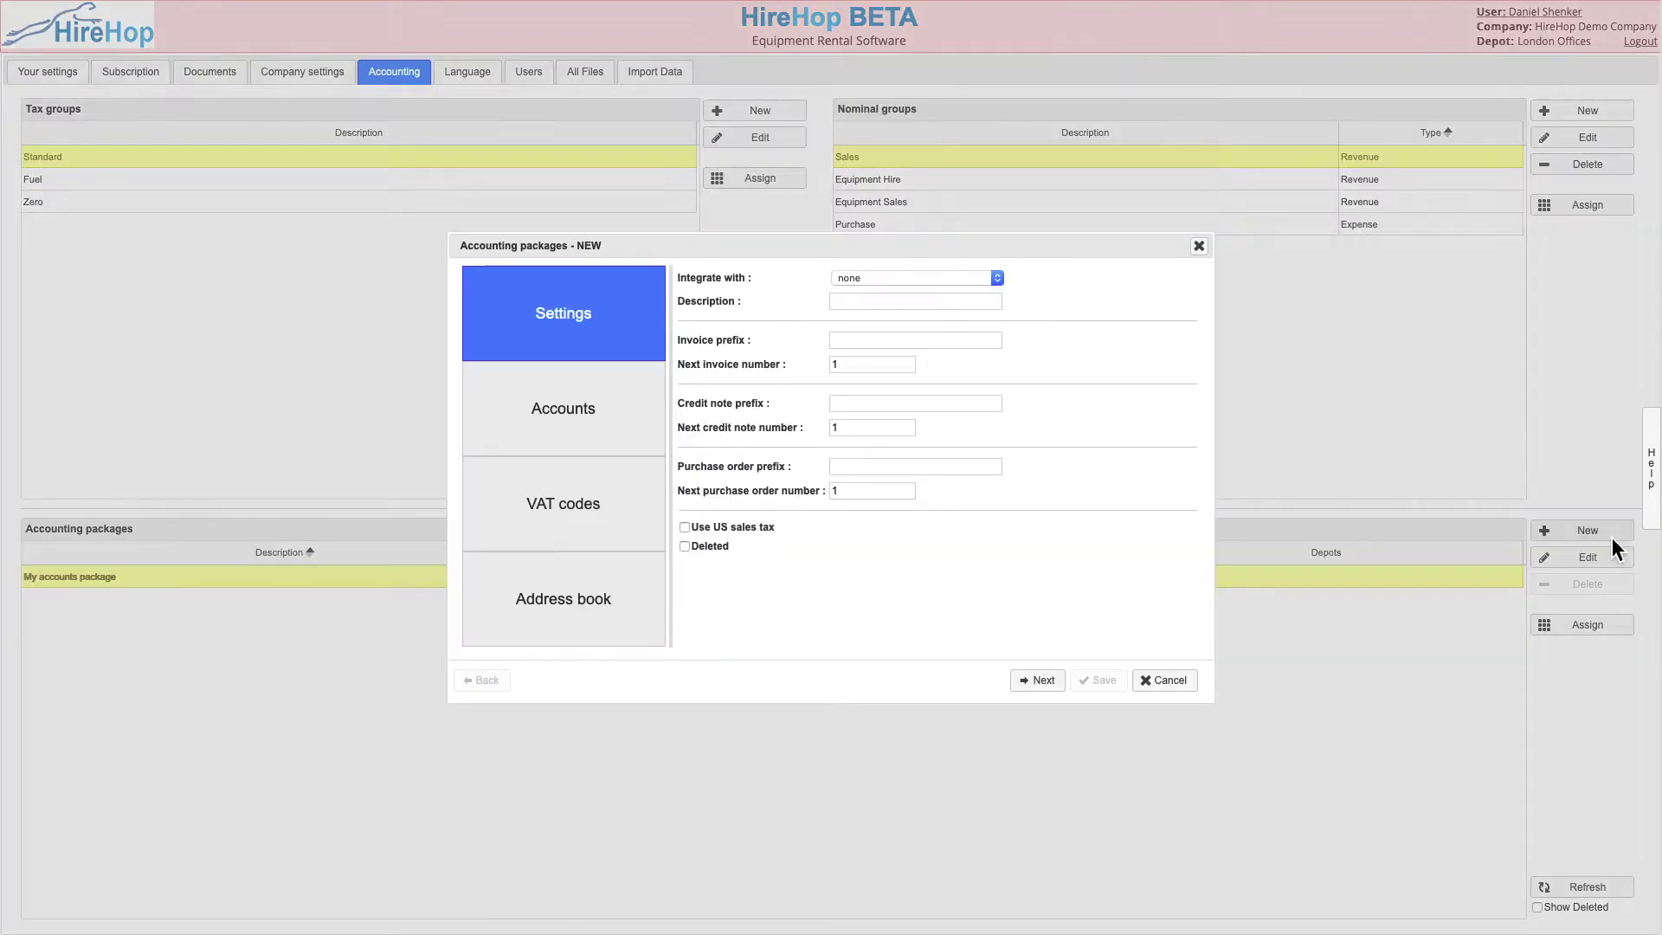
pyautogui.click(973, 277)
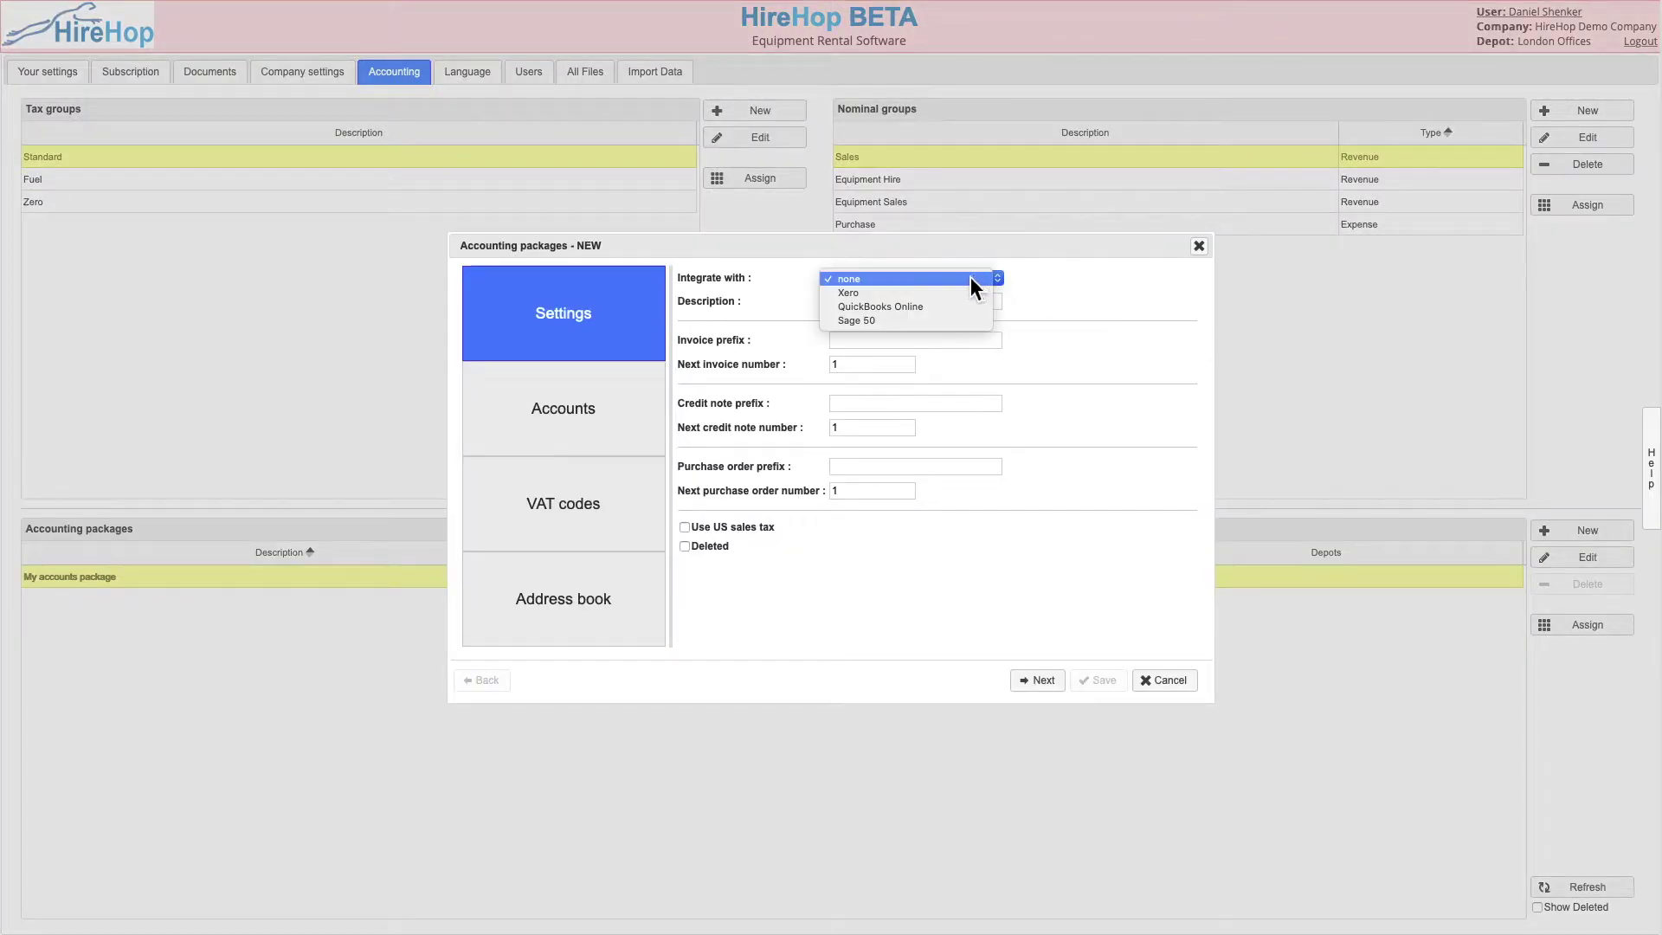
pyautogui.click(905, 295)
pyautogui.click(870, 340)
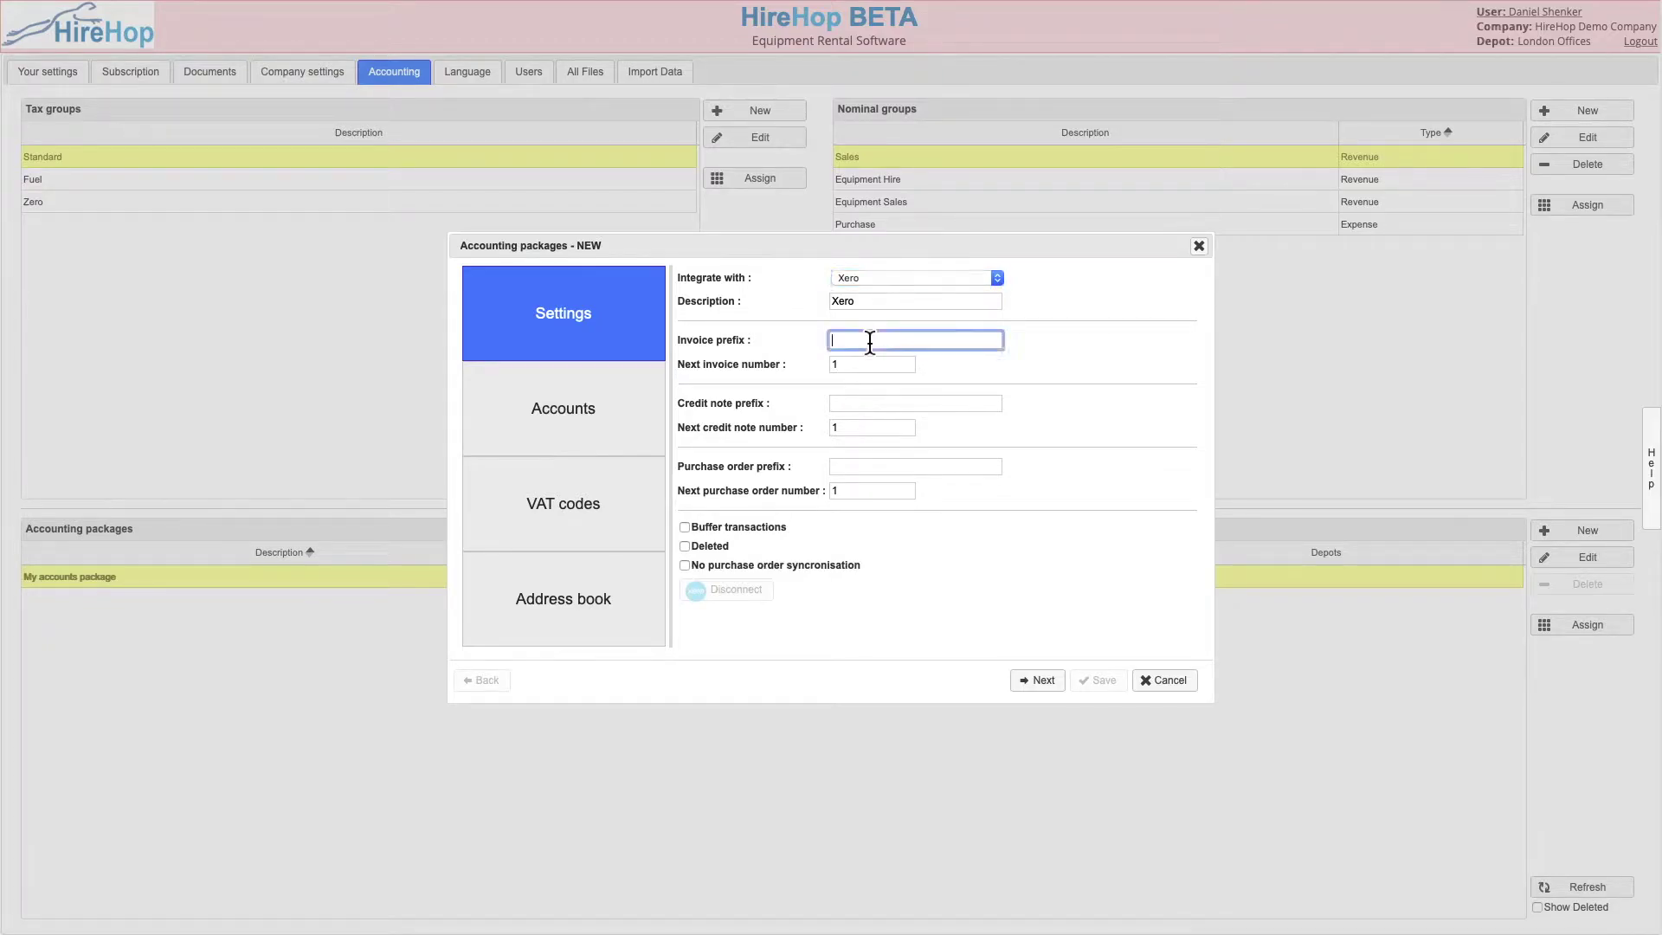
pyautogui.click(861, 364)
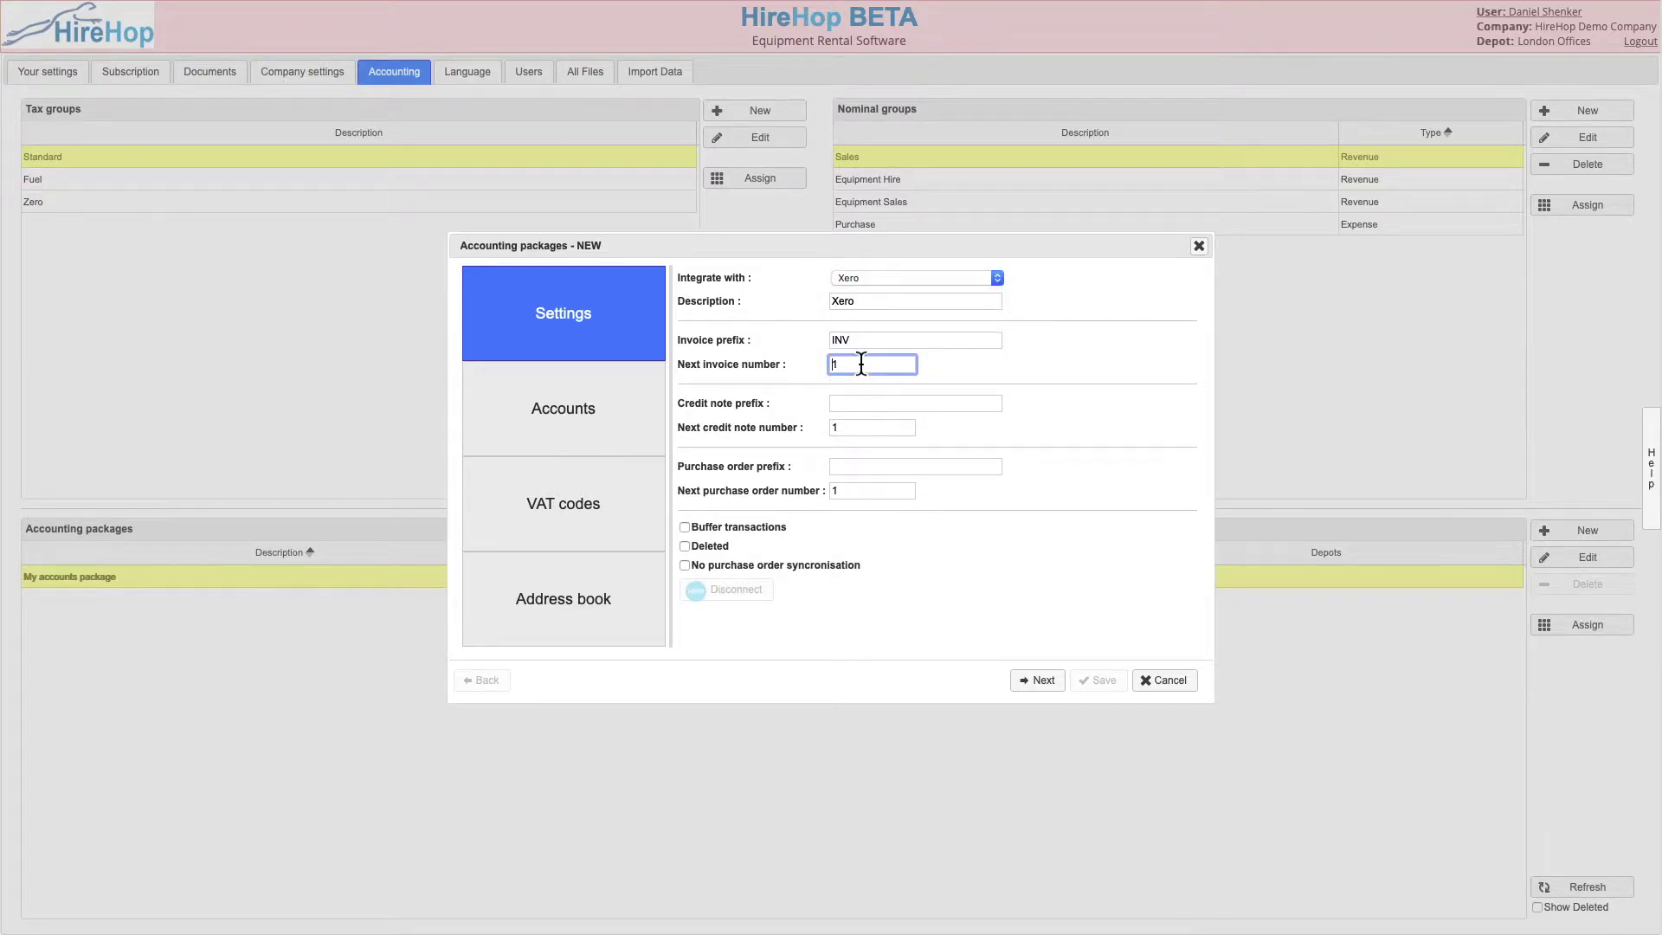
pyautogui.write('00')
# Set credit note prefix CR and purchase order prefix PO, both numbered from 100, then continue
pyautogui.click(855, 404)
pyautogui.write('CR')
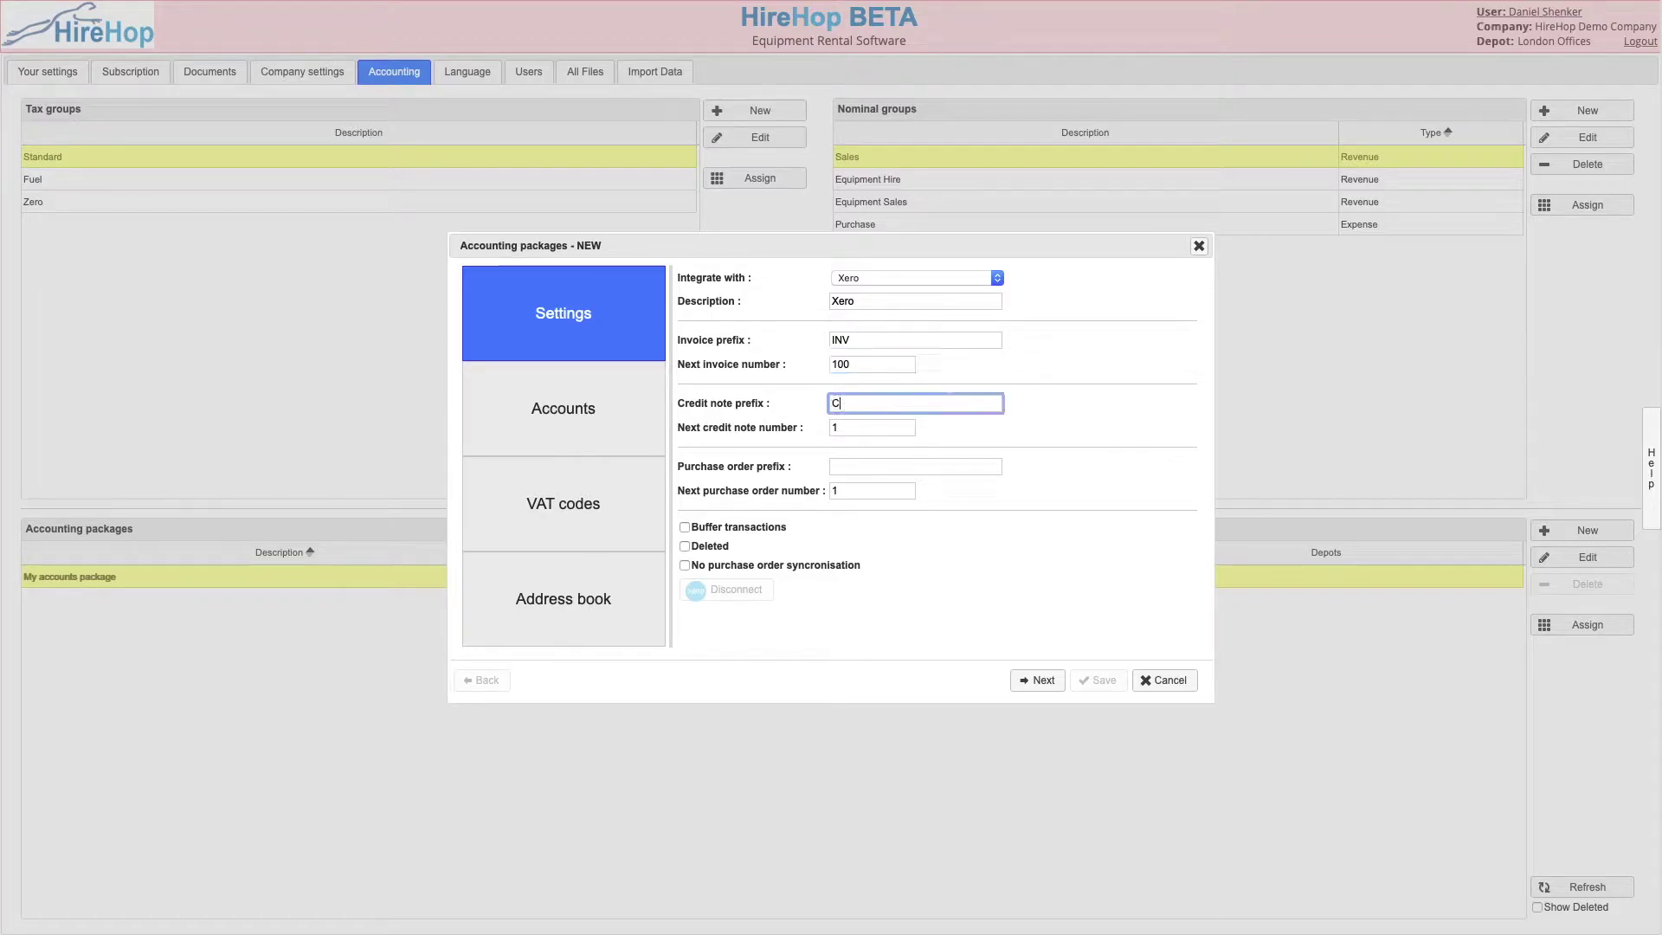
pyautogui.click(857, 432)
pyautogui.write('00')
pyautogui.click(866, 468)
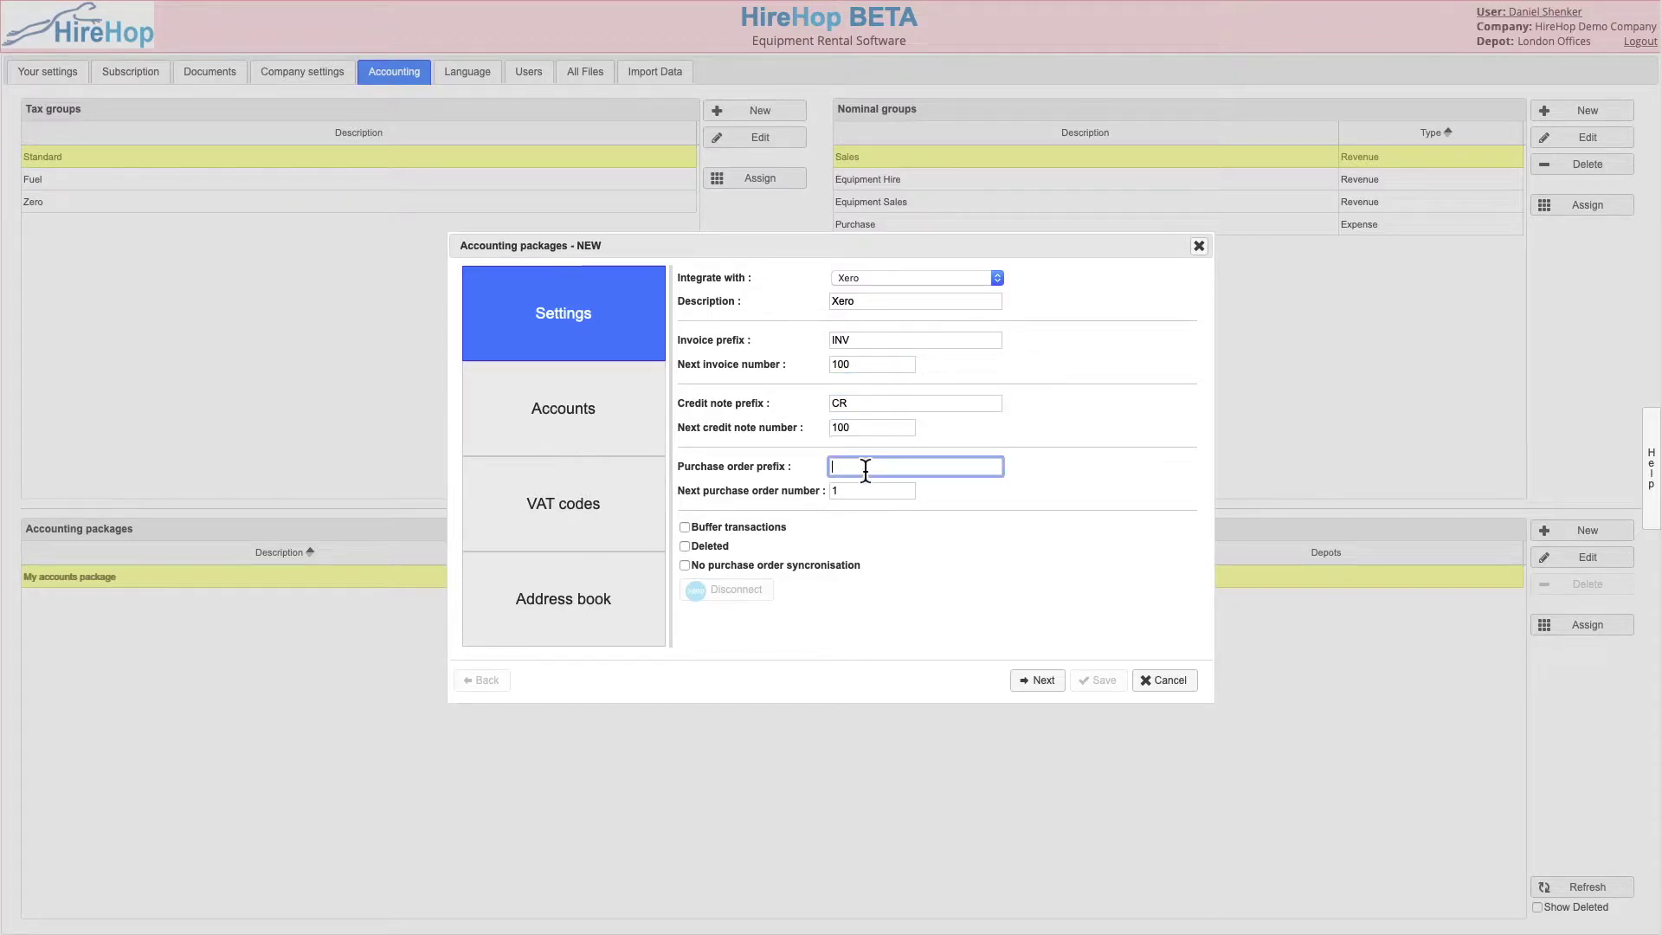
pyautogui.write('PO')
pyautogui.click(861, 491)
pyautogui.write('00')
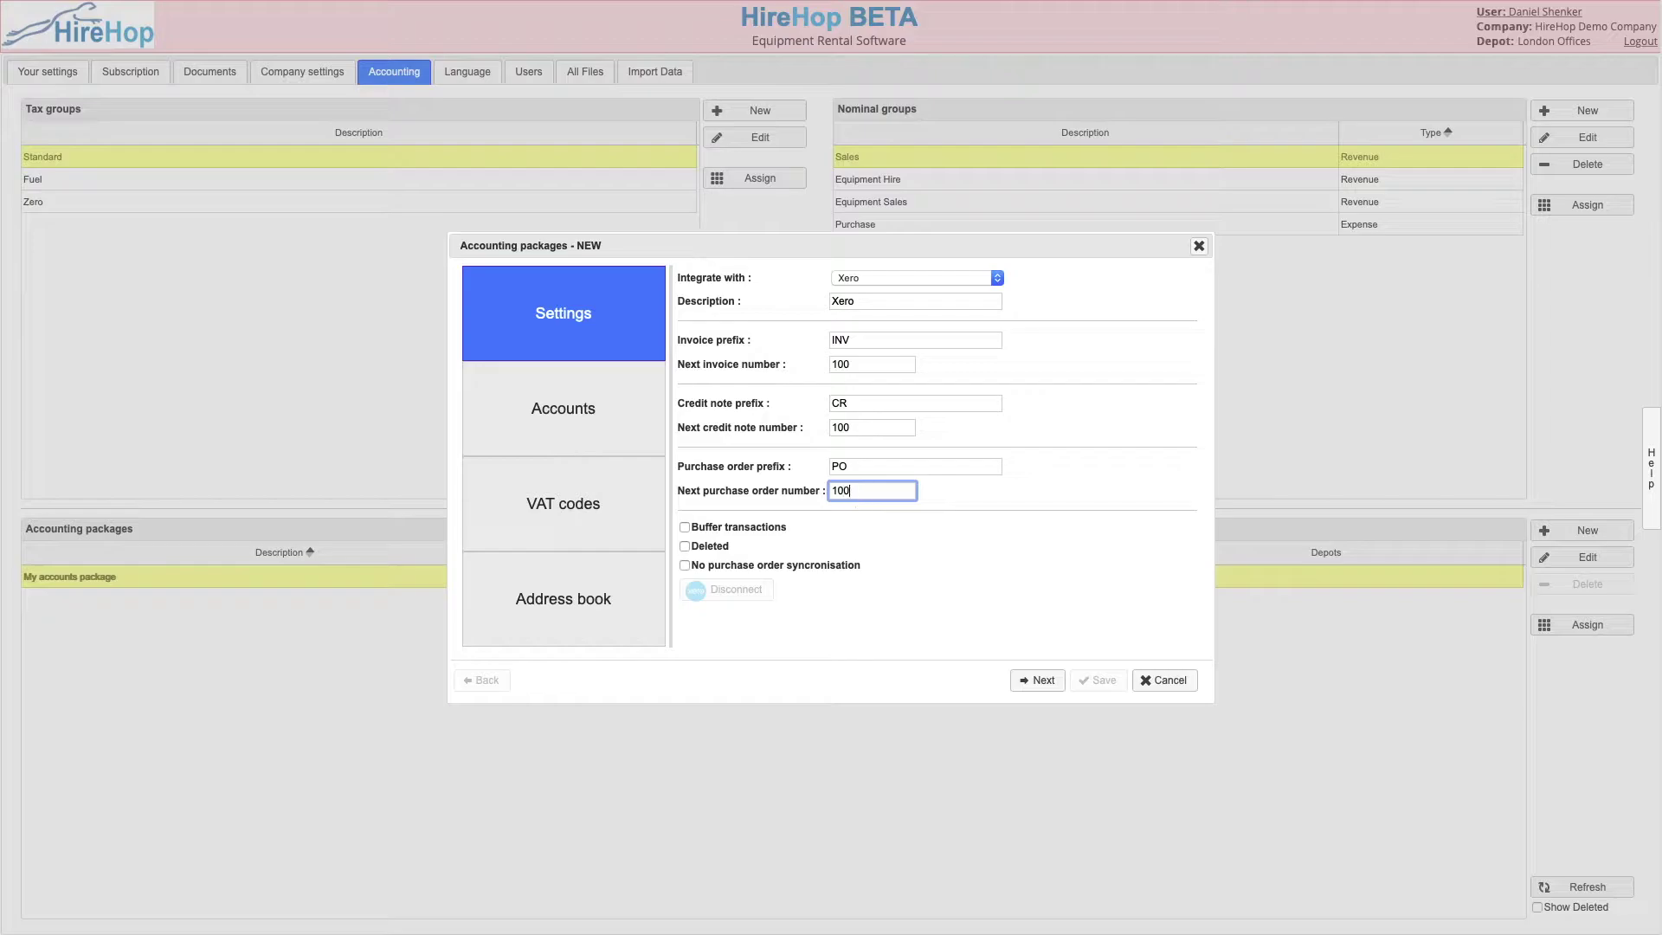
pyautogui.click(1046, 682)
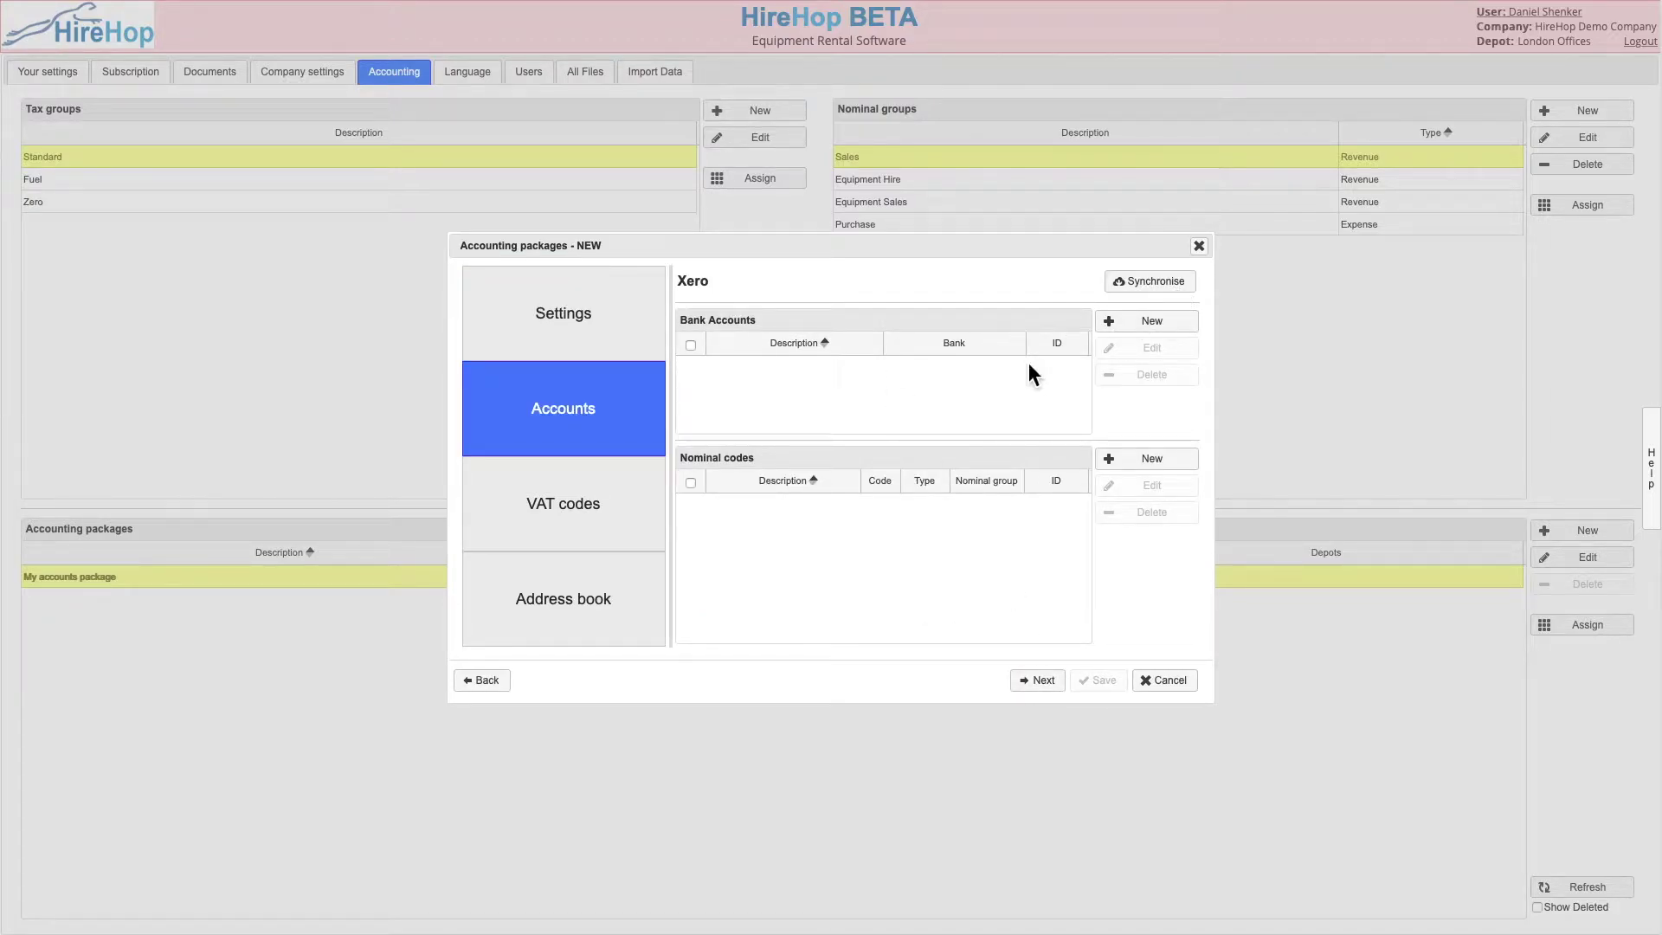
# Synchronise with Xero and allow access for the HireHop Demonstration organisation
pyautogui.click(1188, 290)
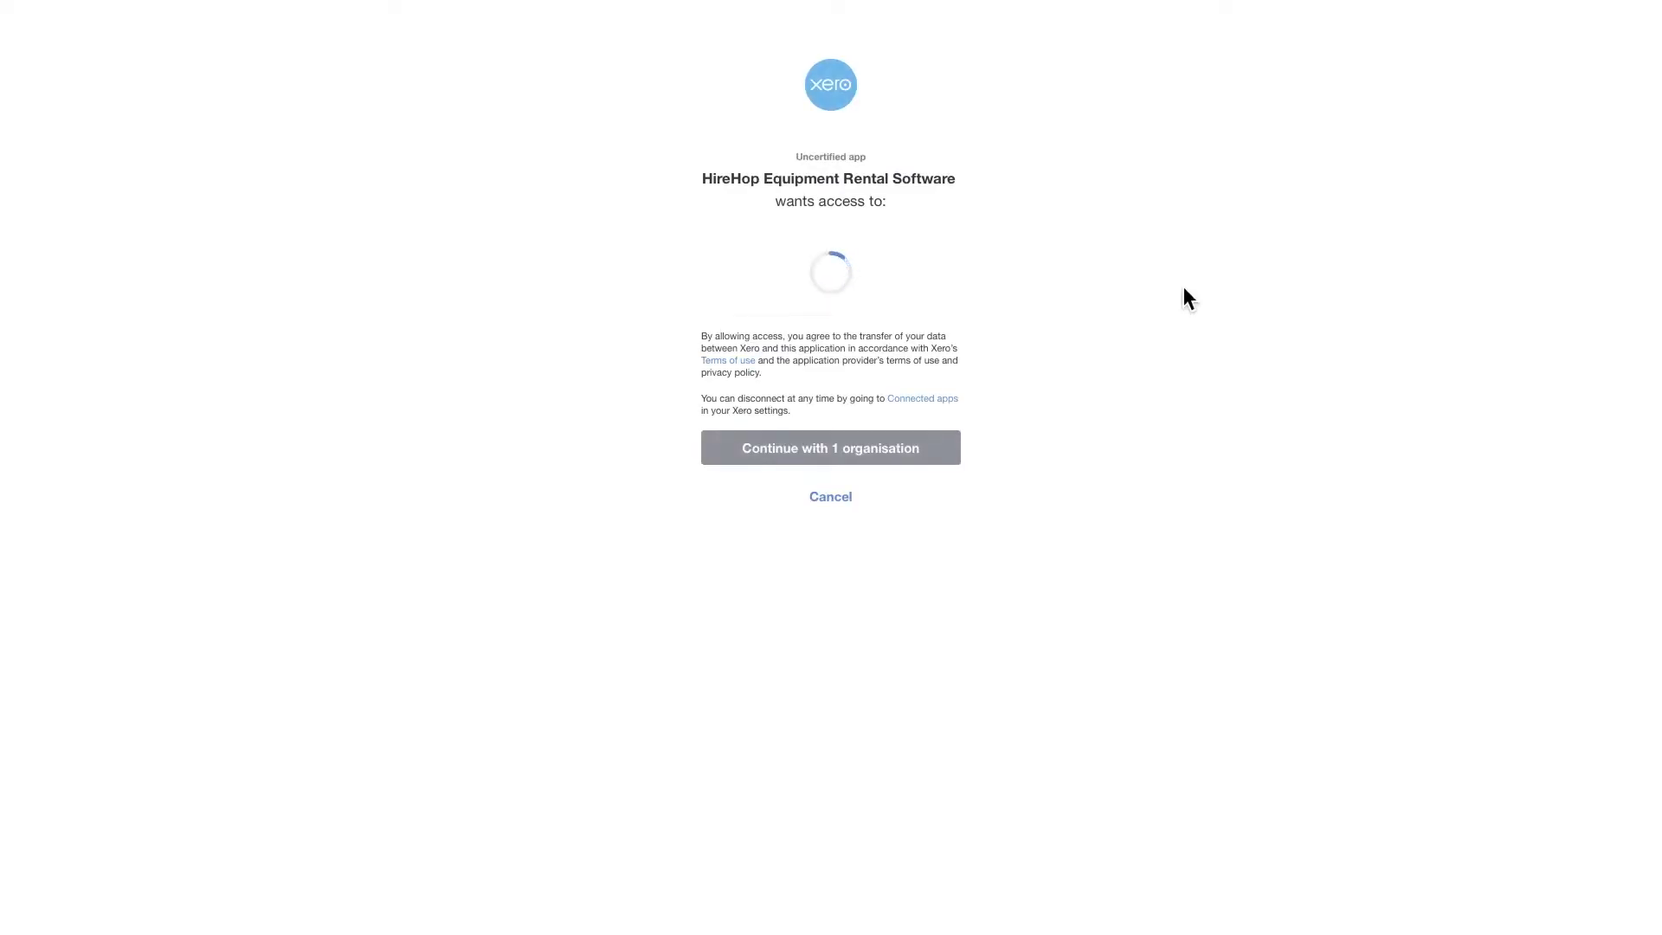
pyautogui.click(834, 284)
pyautogui.click(805, 319)
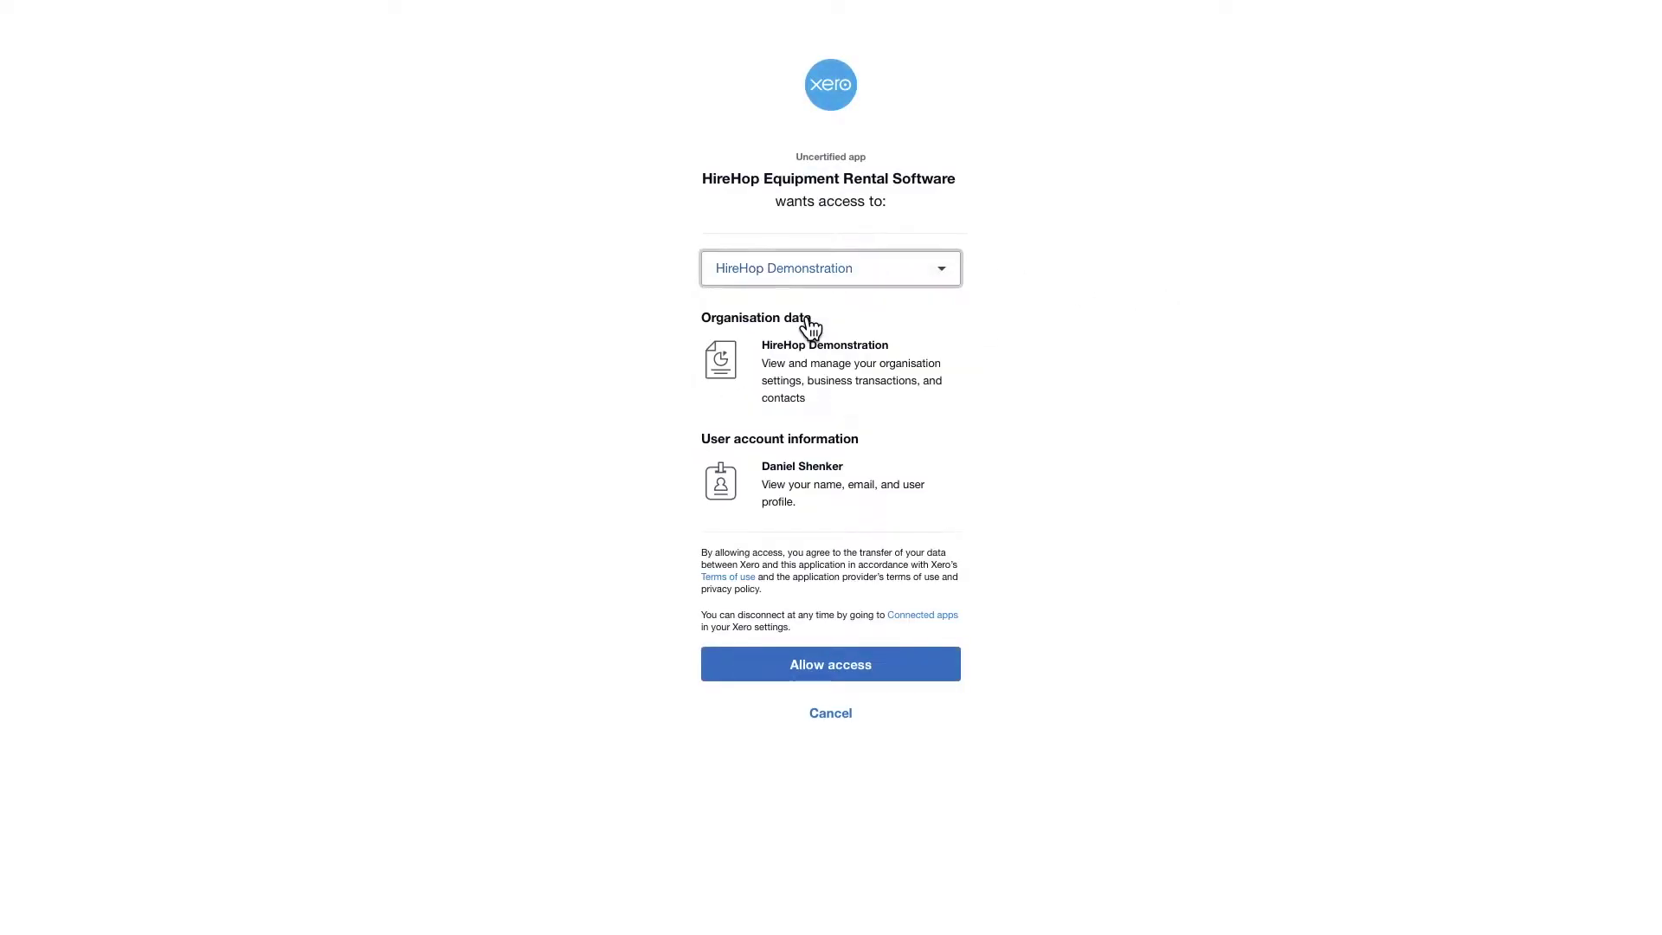
pyautogui.click(928, 672)
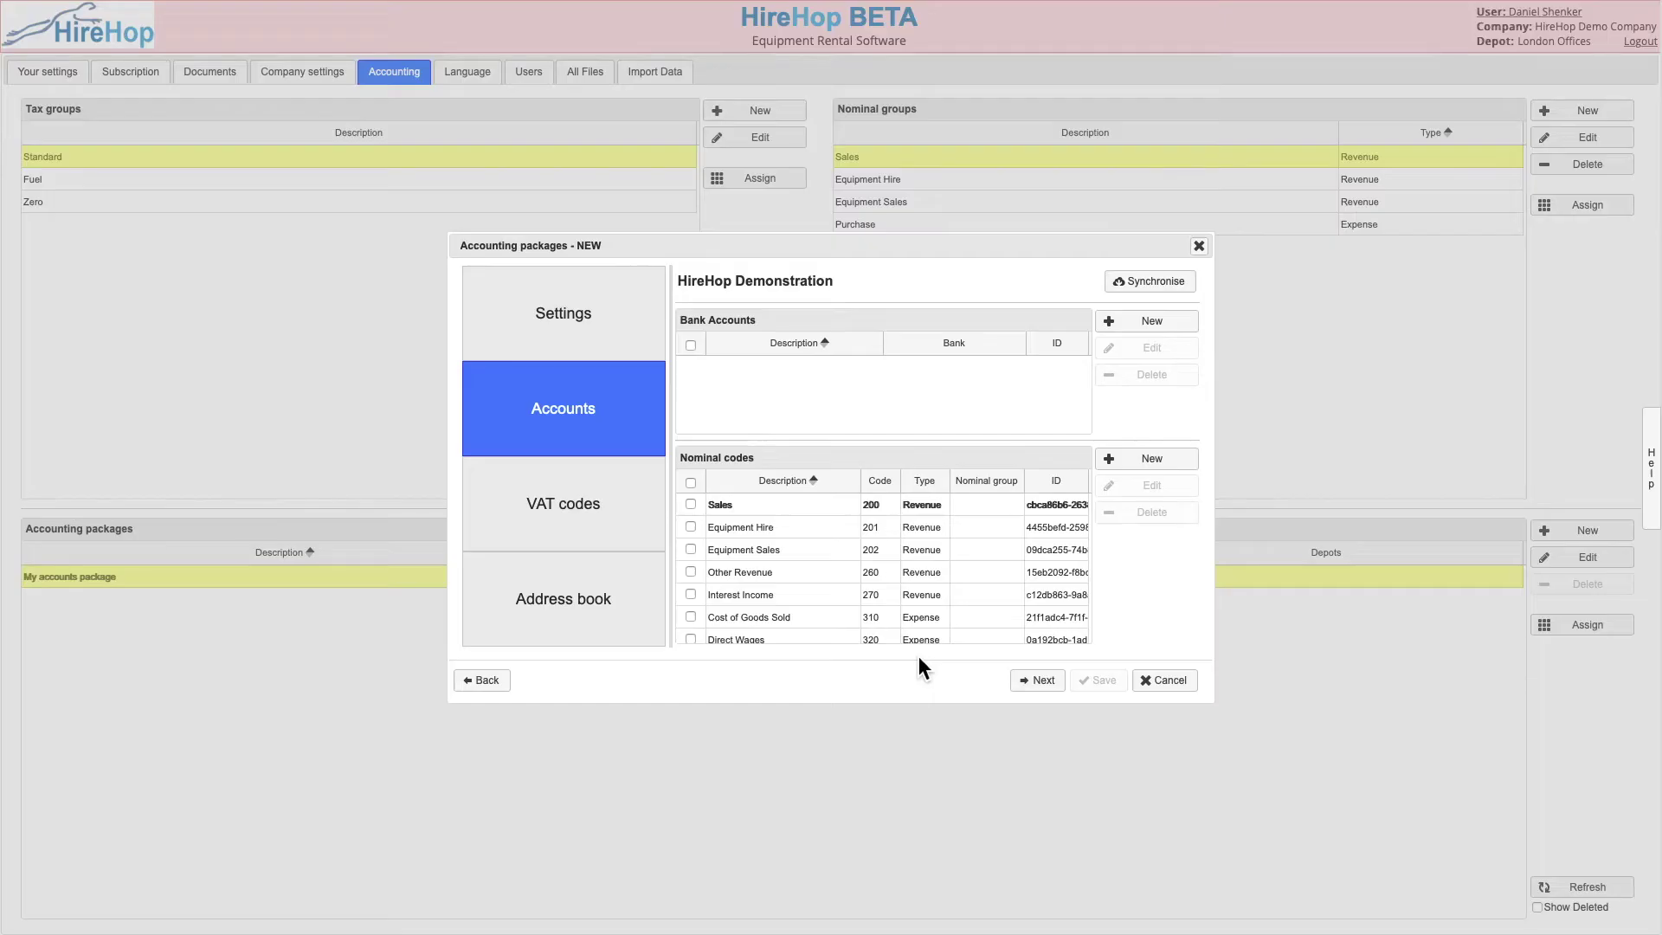
# Make Cost of Goods Sold 310 the default nominal code and save it
pyautogui.scroll(-5, 854, 558)
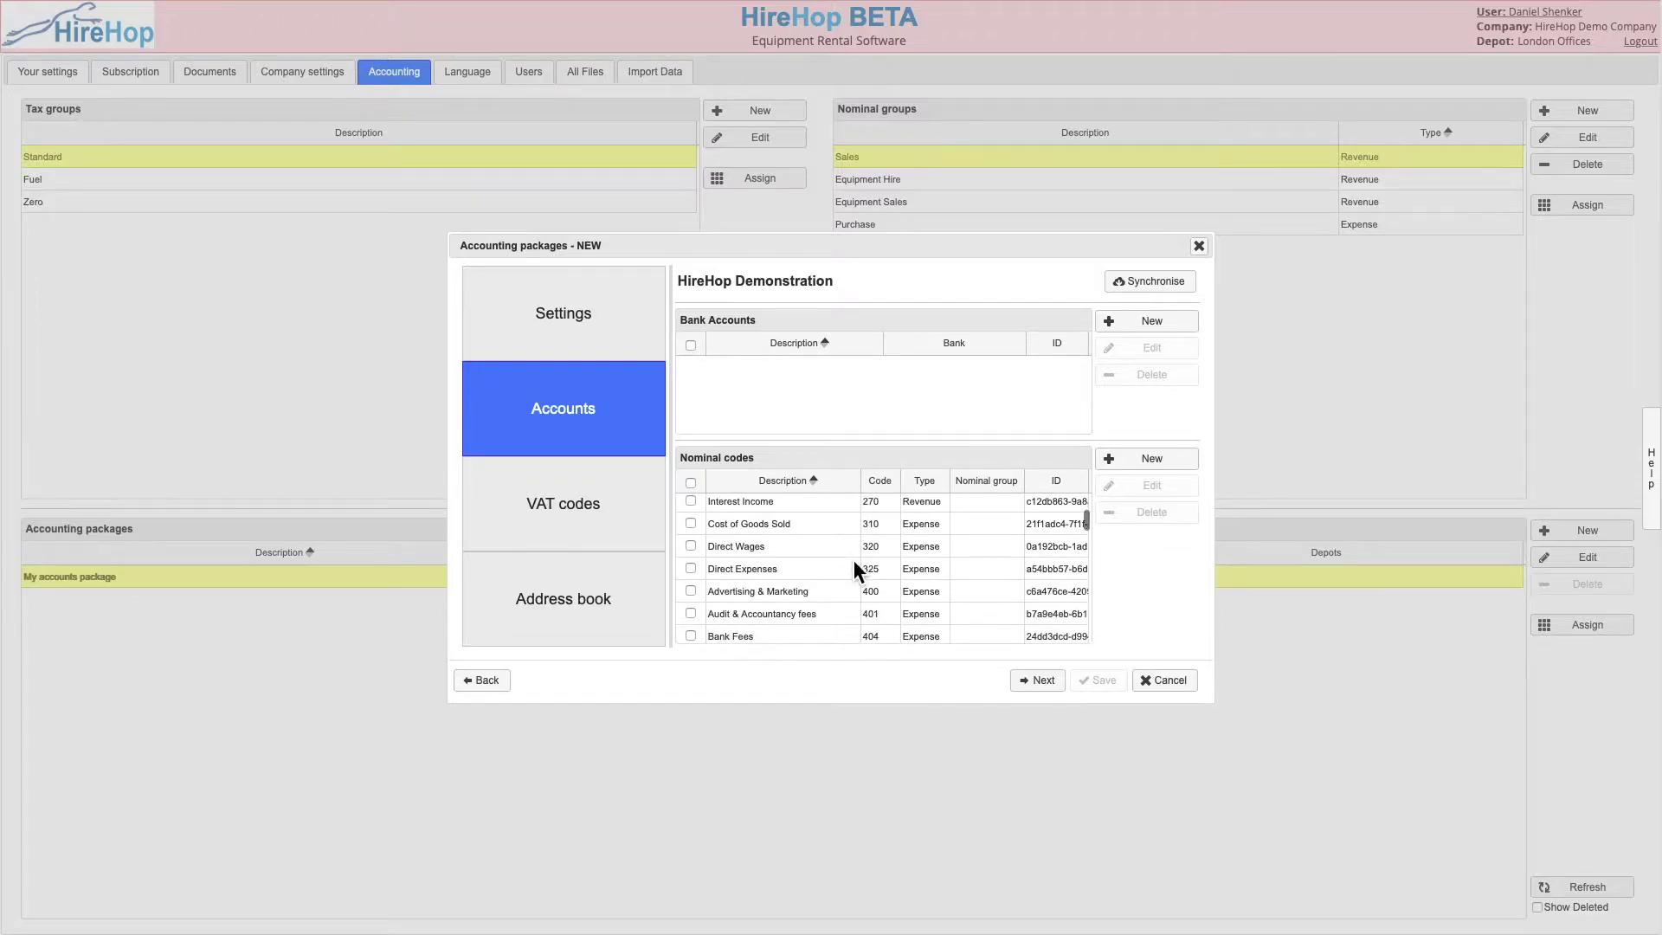
pyautogui.scroll(-2, 853, 559)
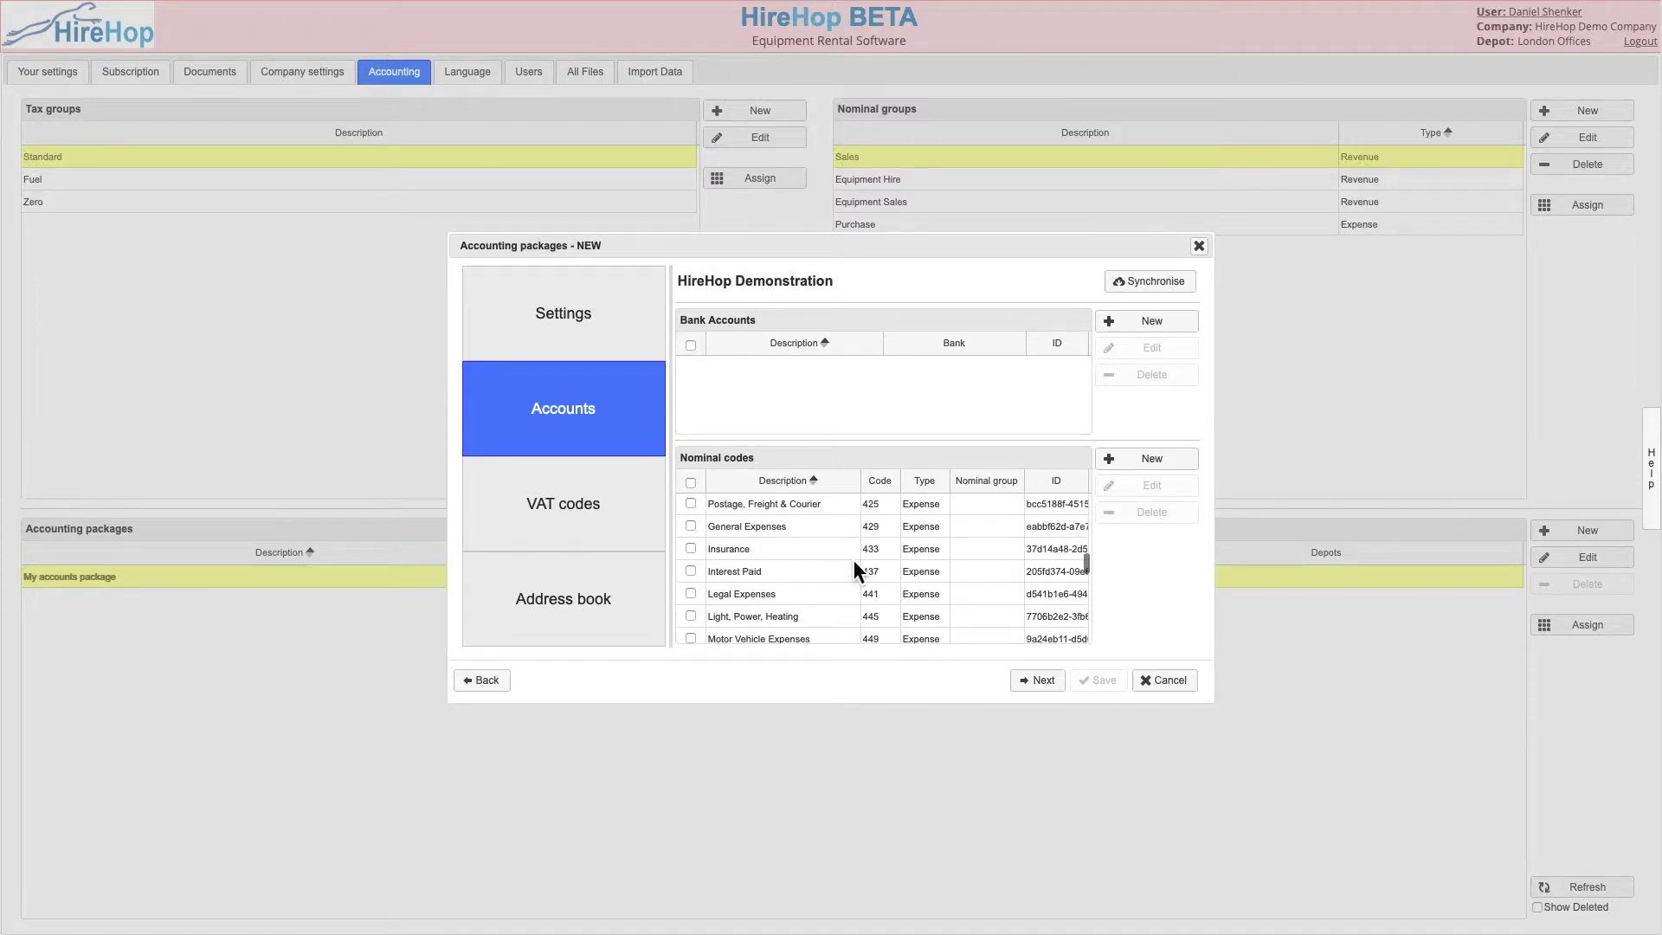
pyautogui.scroll(3, 854, 559)
pyautogui.scroll(5, 854, 559)
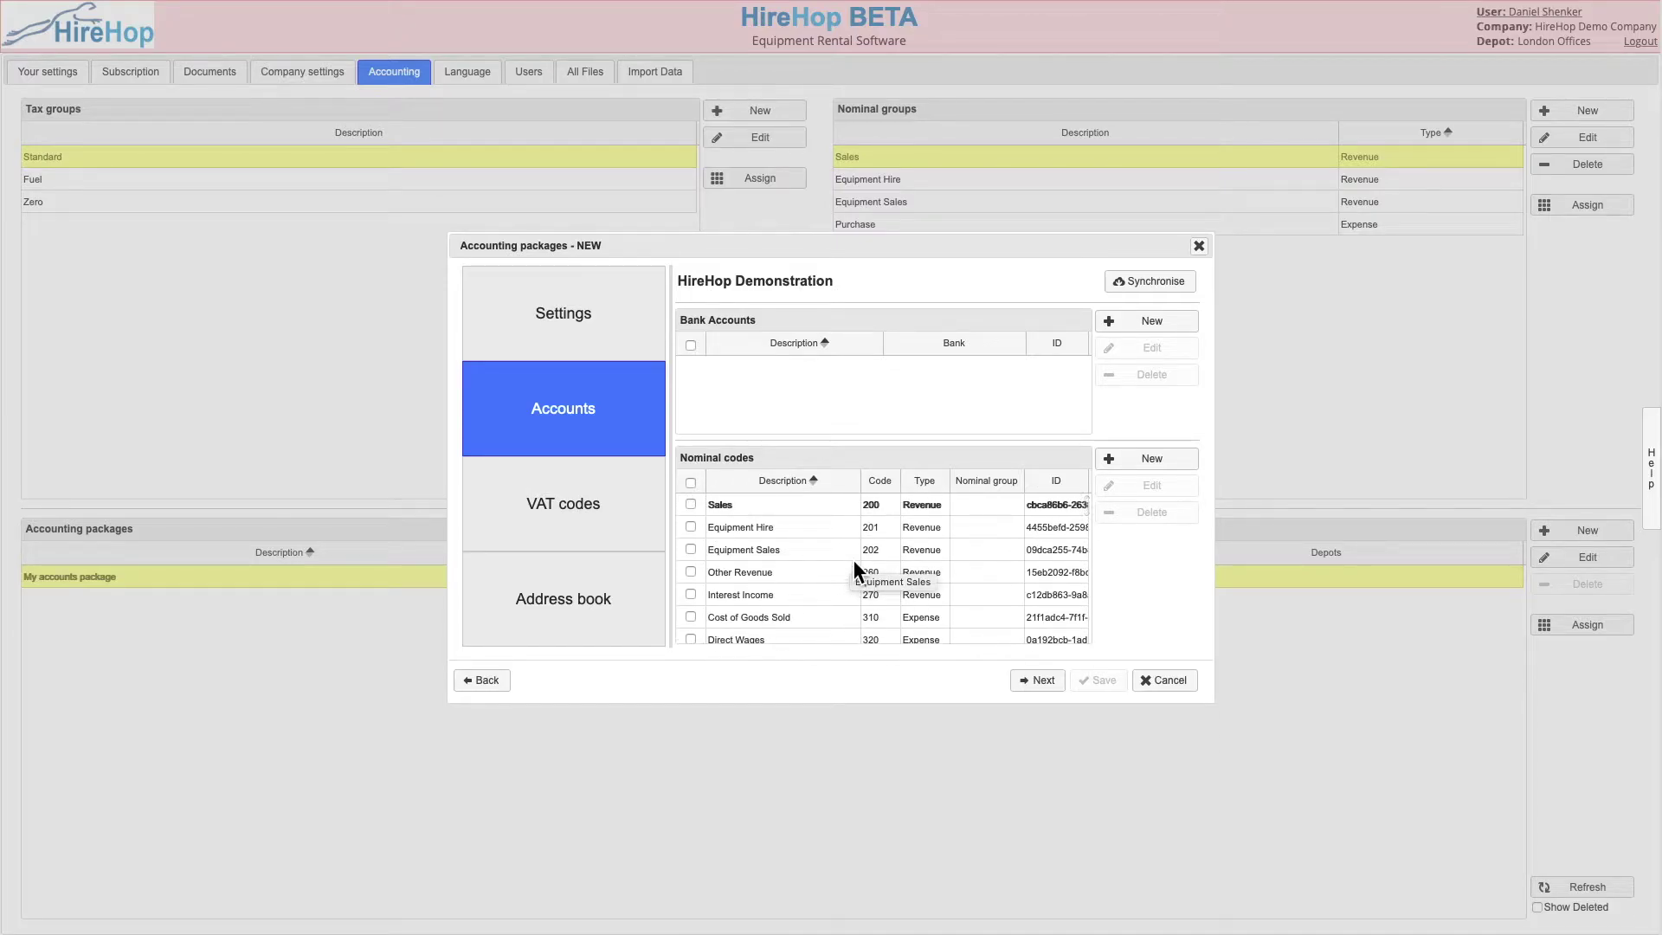
pyautogui.scroll(-3, 853, 560)
pyautogui.scroll(2, 853, 559)
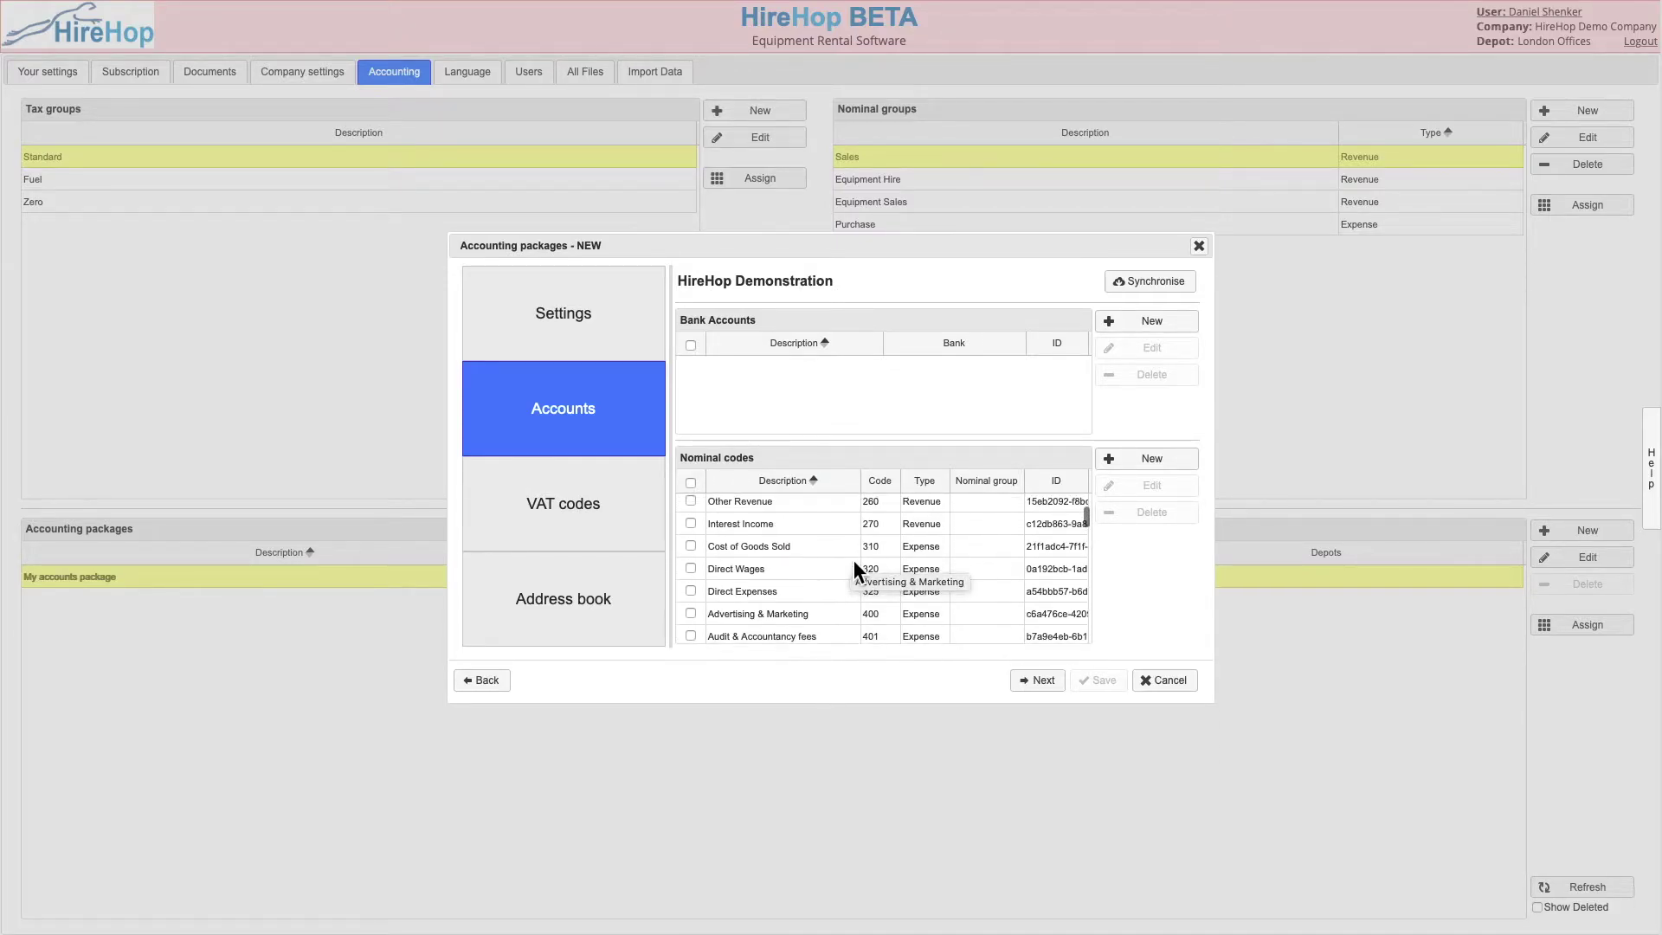
pyautogui.click(792, 543)
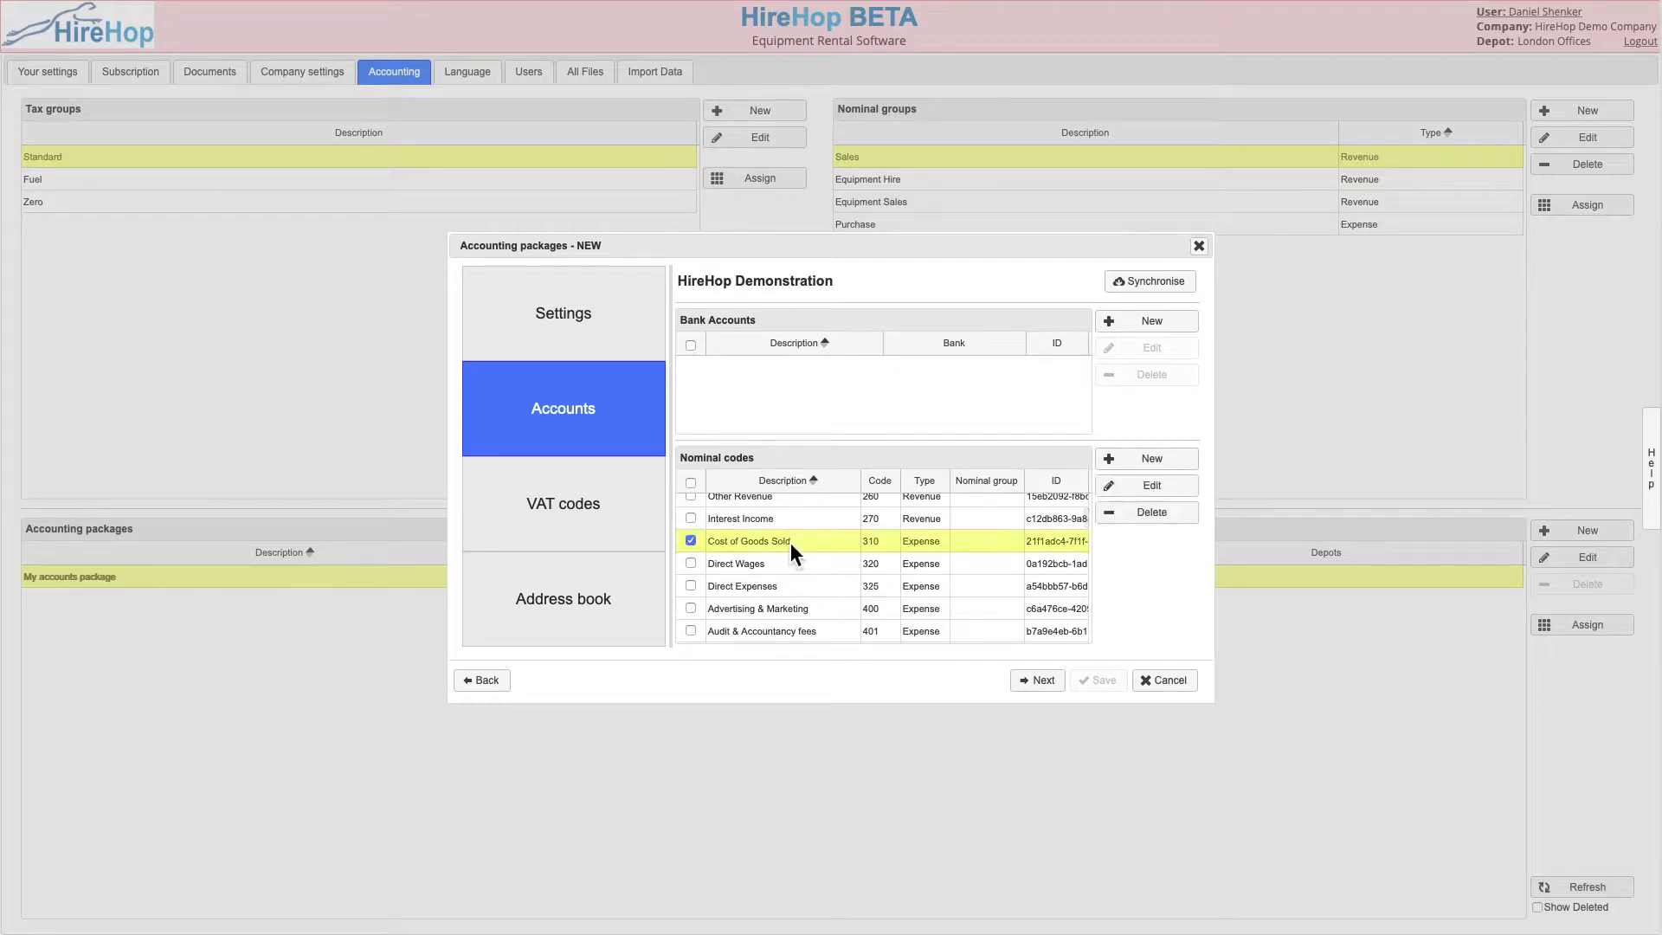
pyautogui.click(1160, 490)
pyautogui.click(935, 531)
pyautogui.click(861, 572)
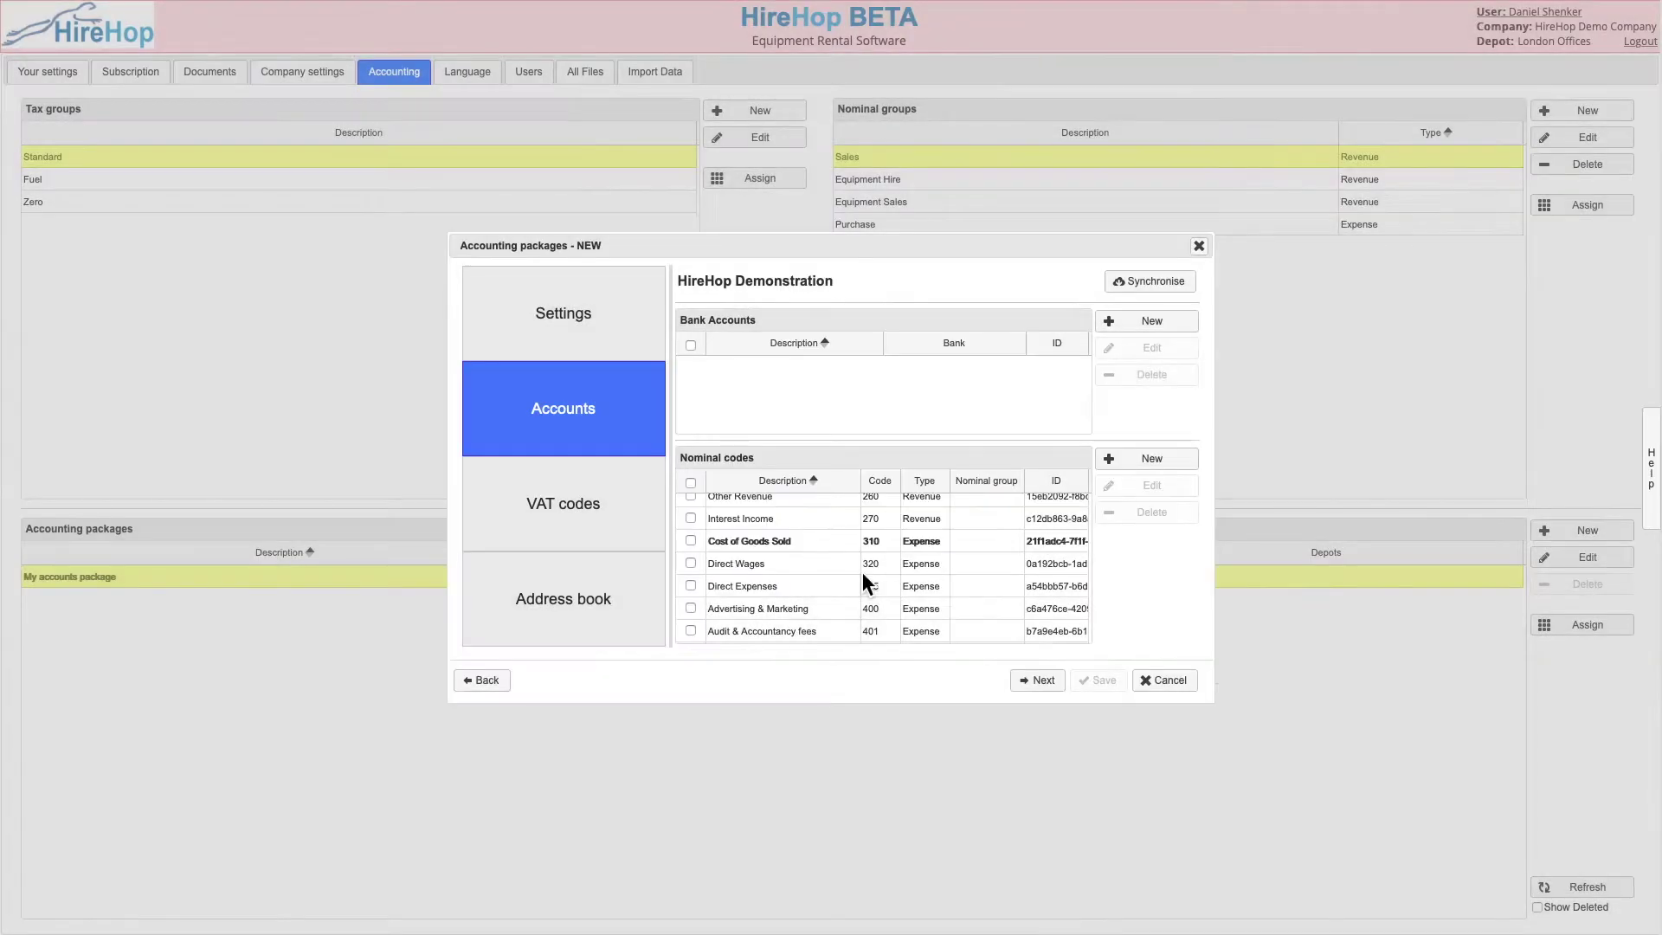
# Delete the Direct Wages, Direct Expenses and Advertising & Marketing nominal codes
pyautogui.scroll(3, 862, 573)
pyautogui.scroll(-1, 696, 553)
pyautogui.scroll(-4, 696, 552)
pyautogui.click(691, 514)
pyautogui.click(691, 536)
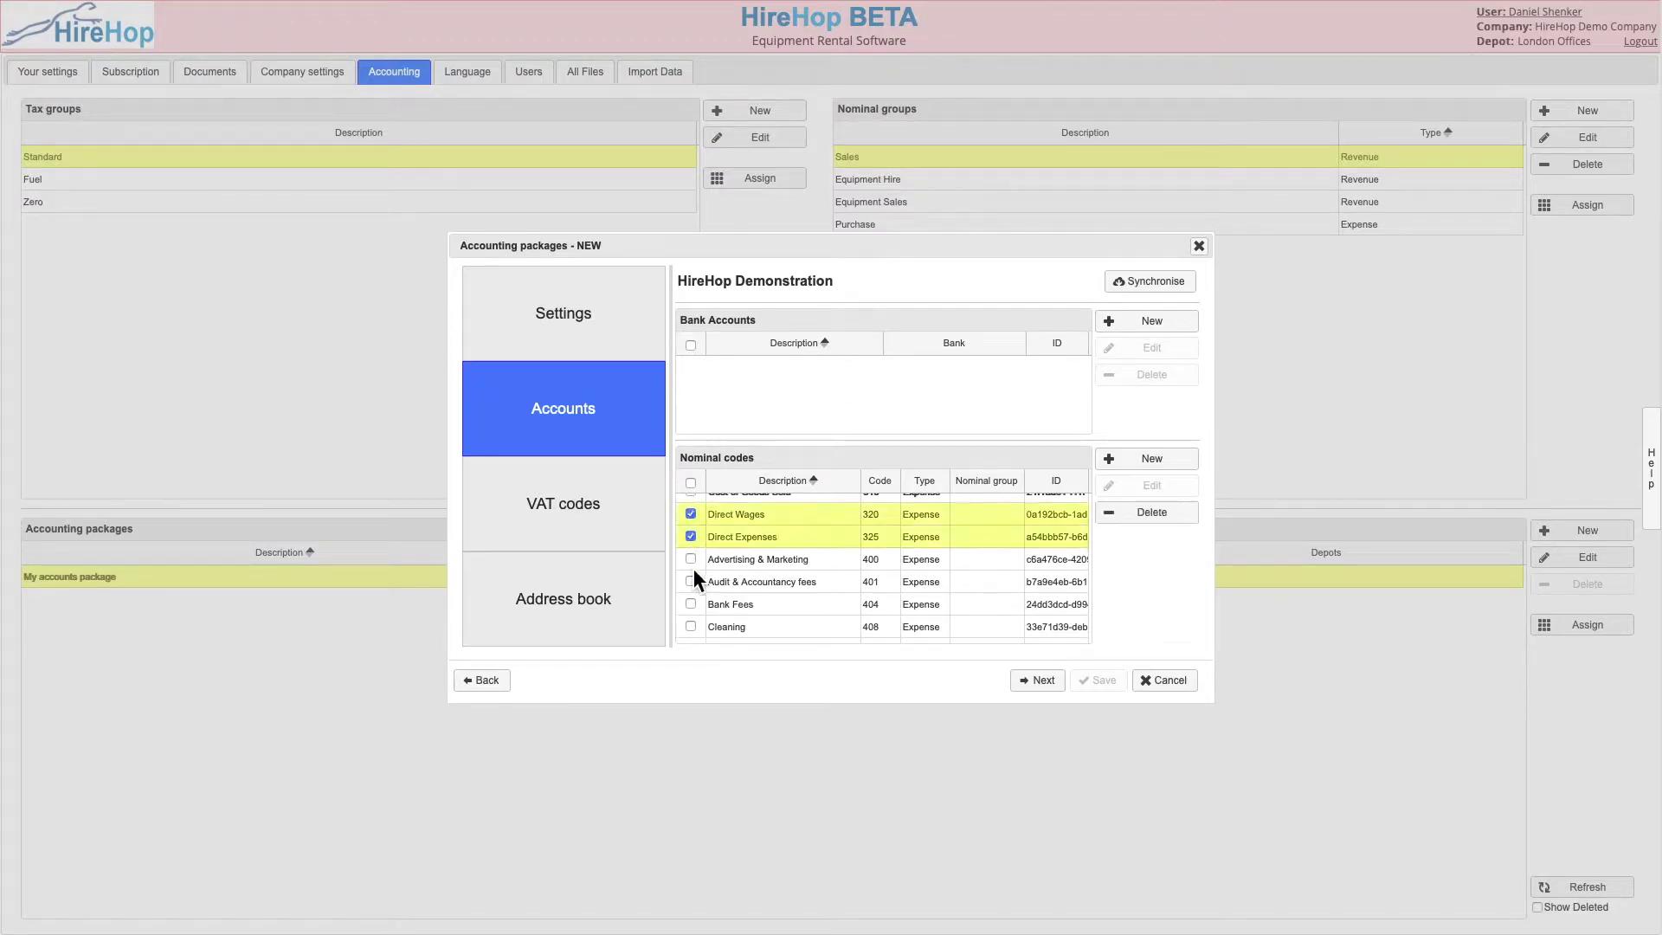
pyautogui.click(692, 560)
pyautogui.click(1151, 512)
pyautogui.click(884, 525)
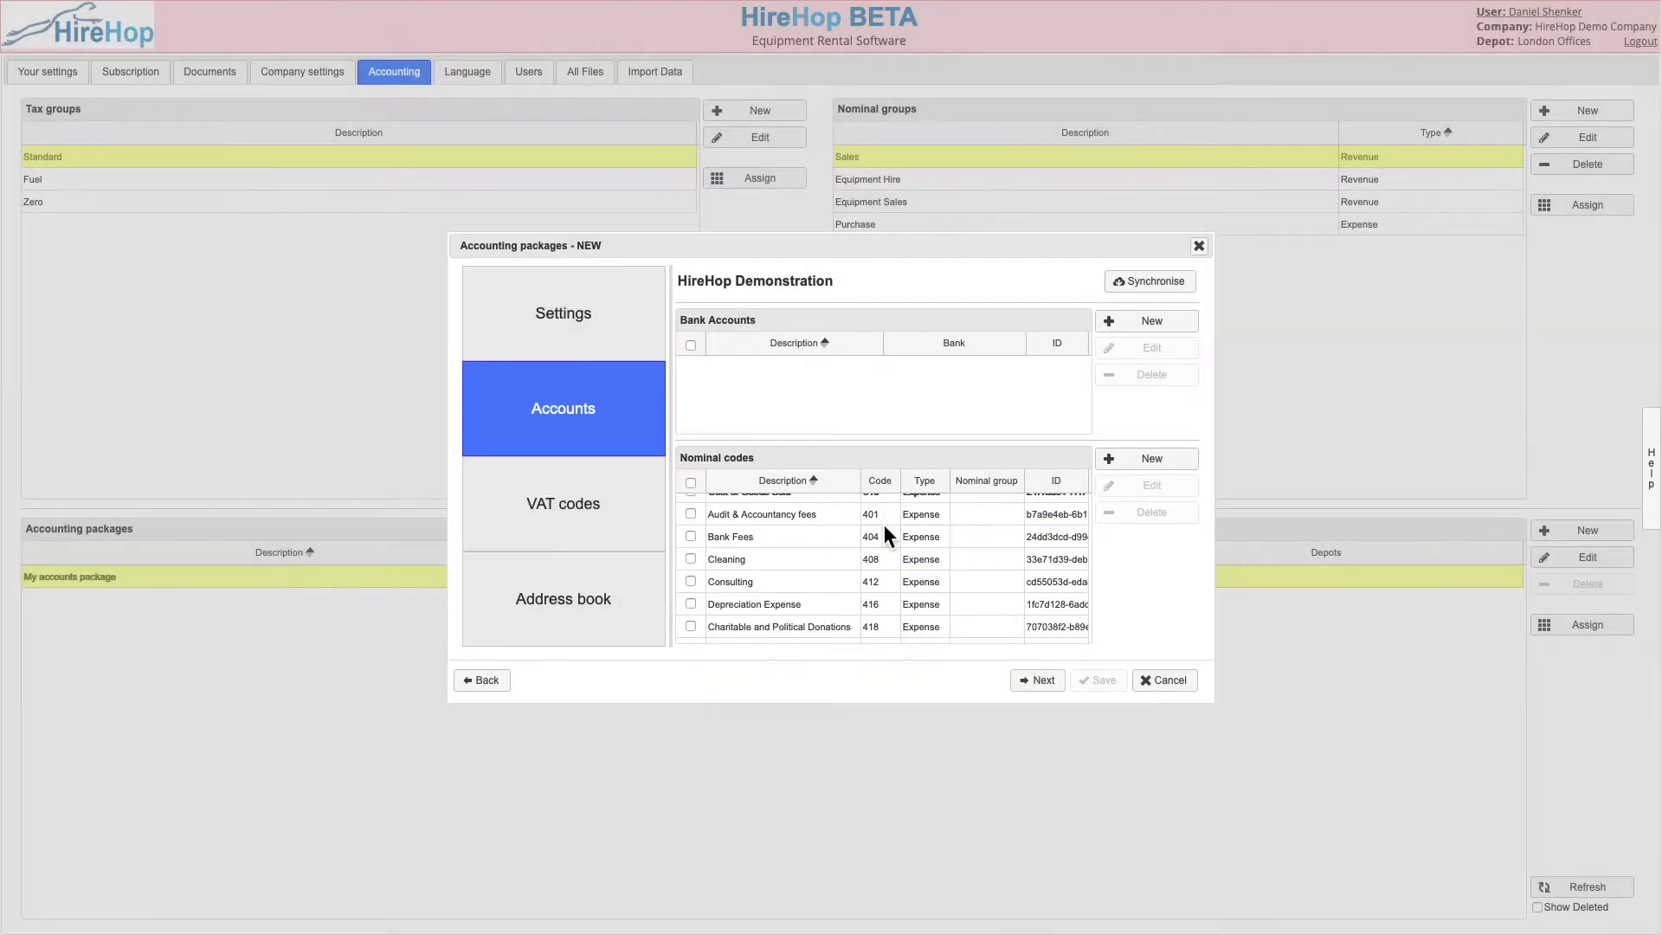
pyautogui.click(1038, 681)
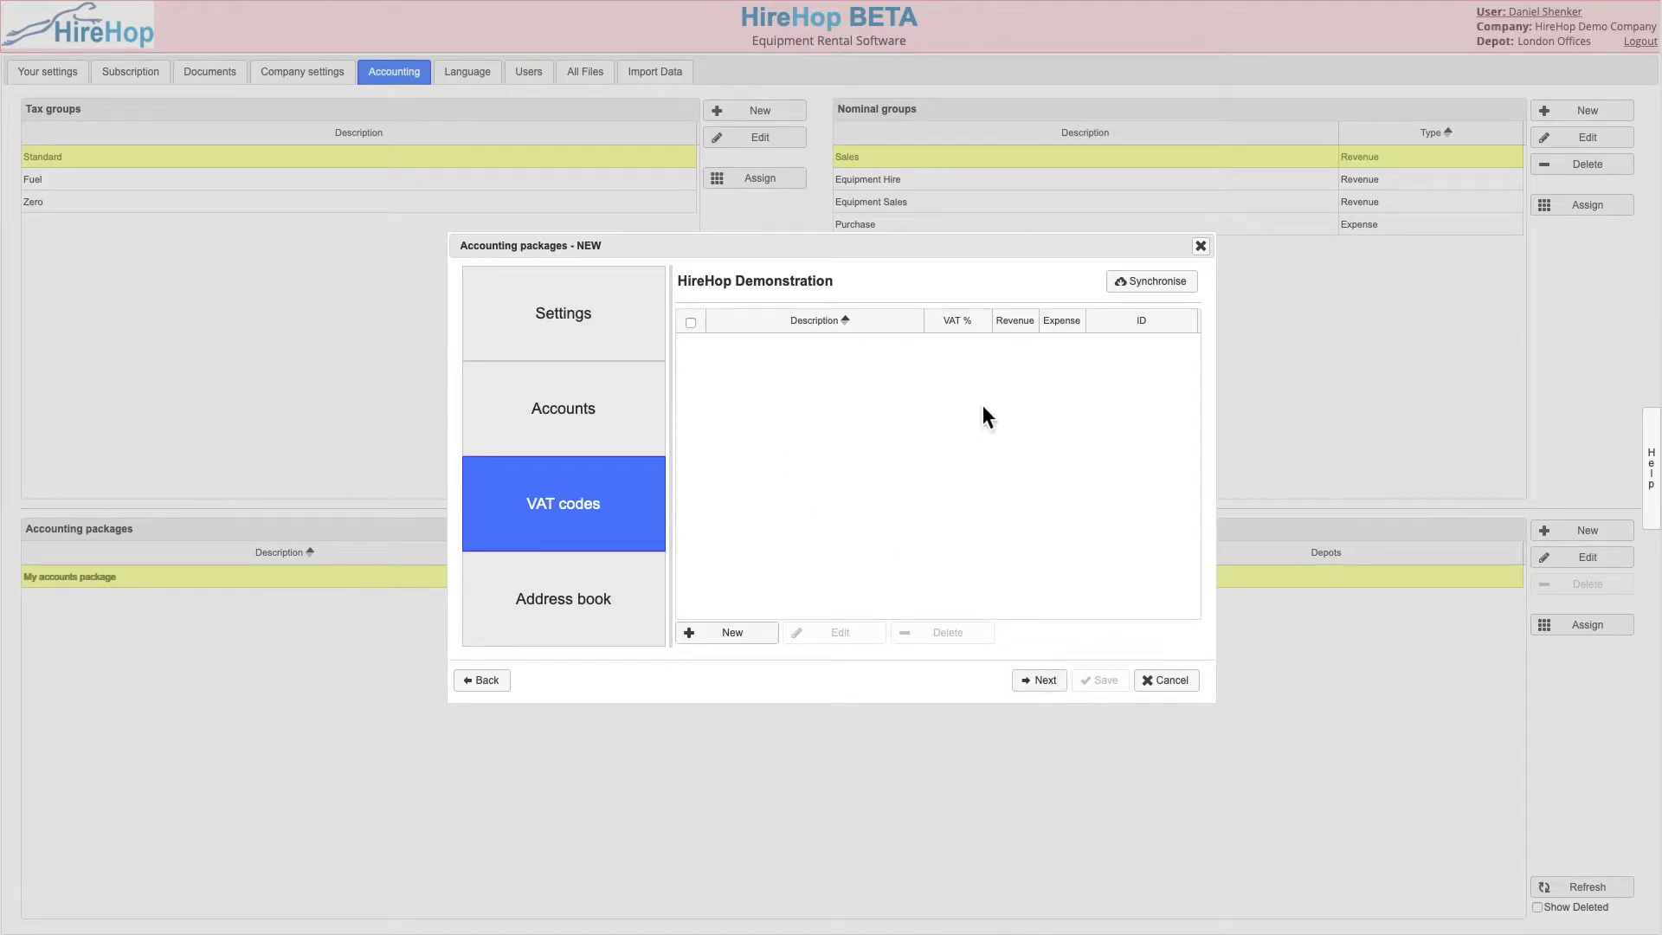
# Synchronise the VAT codes from Xero and delete Zero Rated EC Goods Income
pyautogui.click(1154, 284)
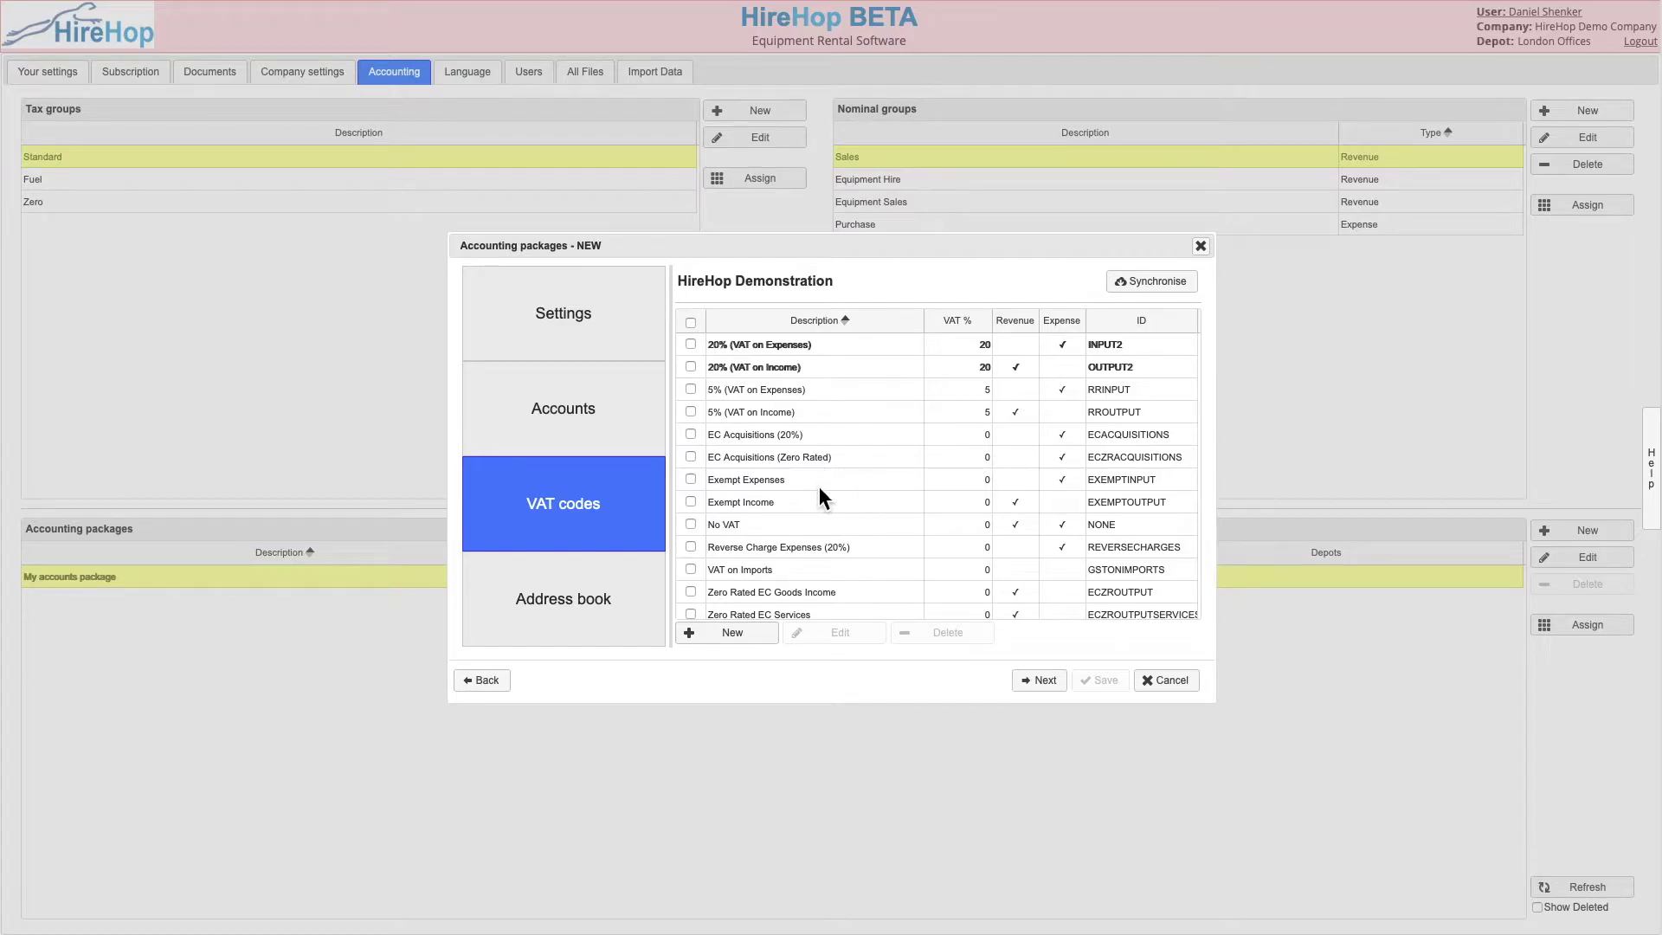
pyautogui.scroll(-3, 818, 487)
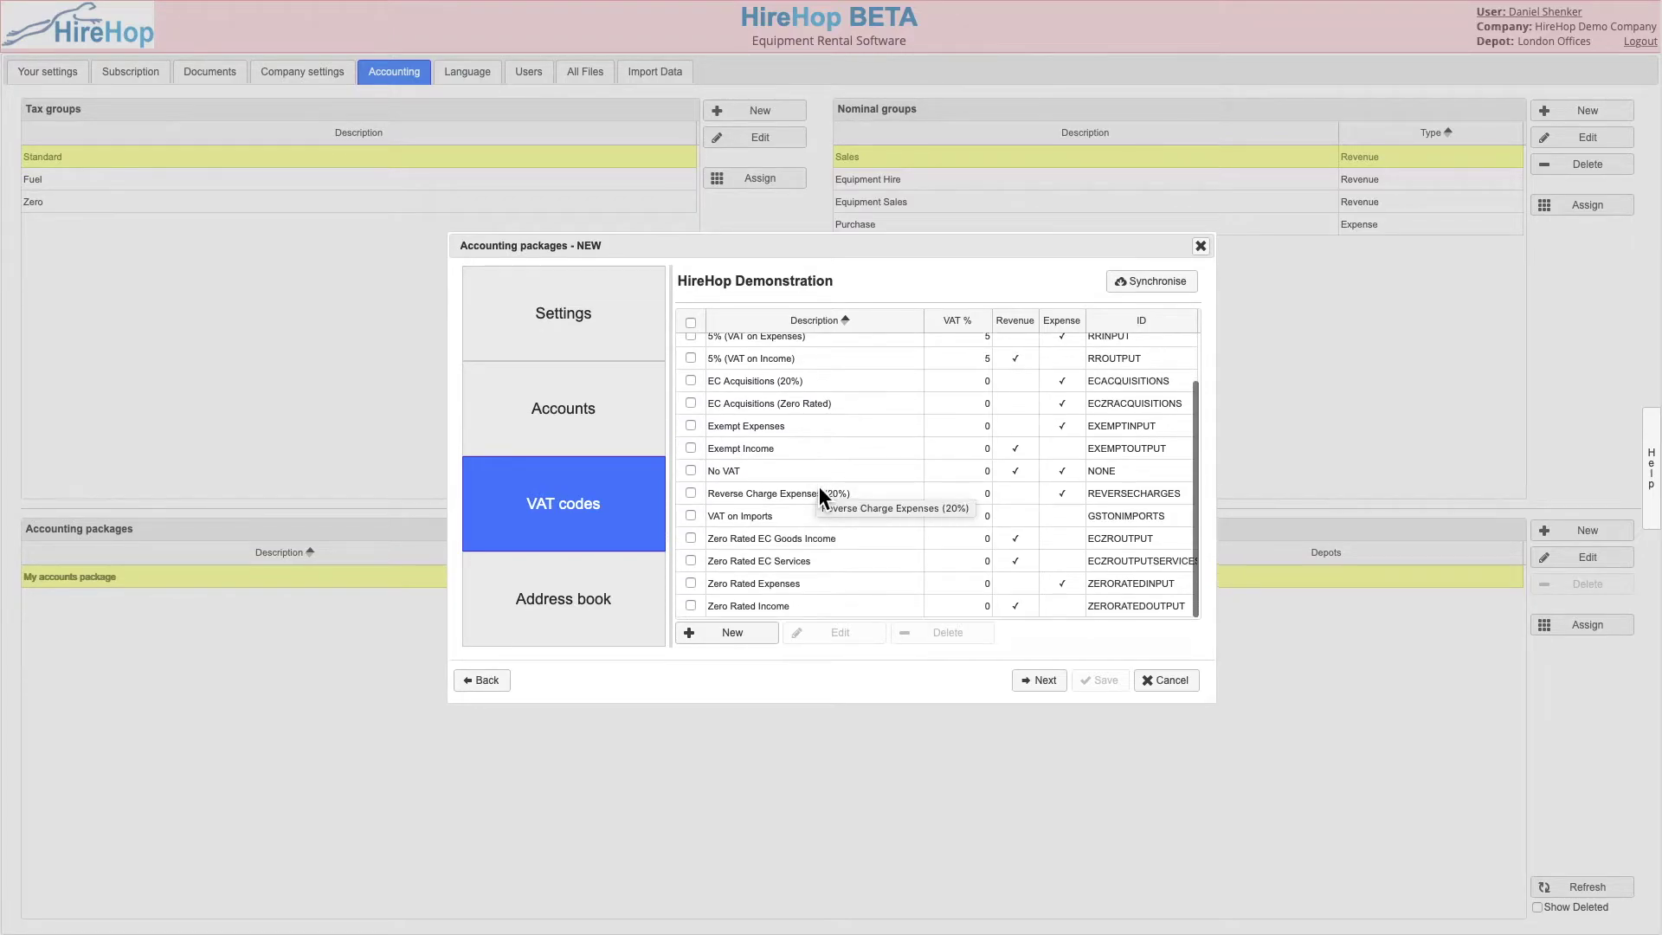
pyautogui.scroll(3, 819, 486)
pyautogui.scroll(-3, 819, 487)
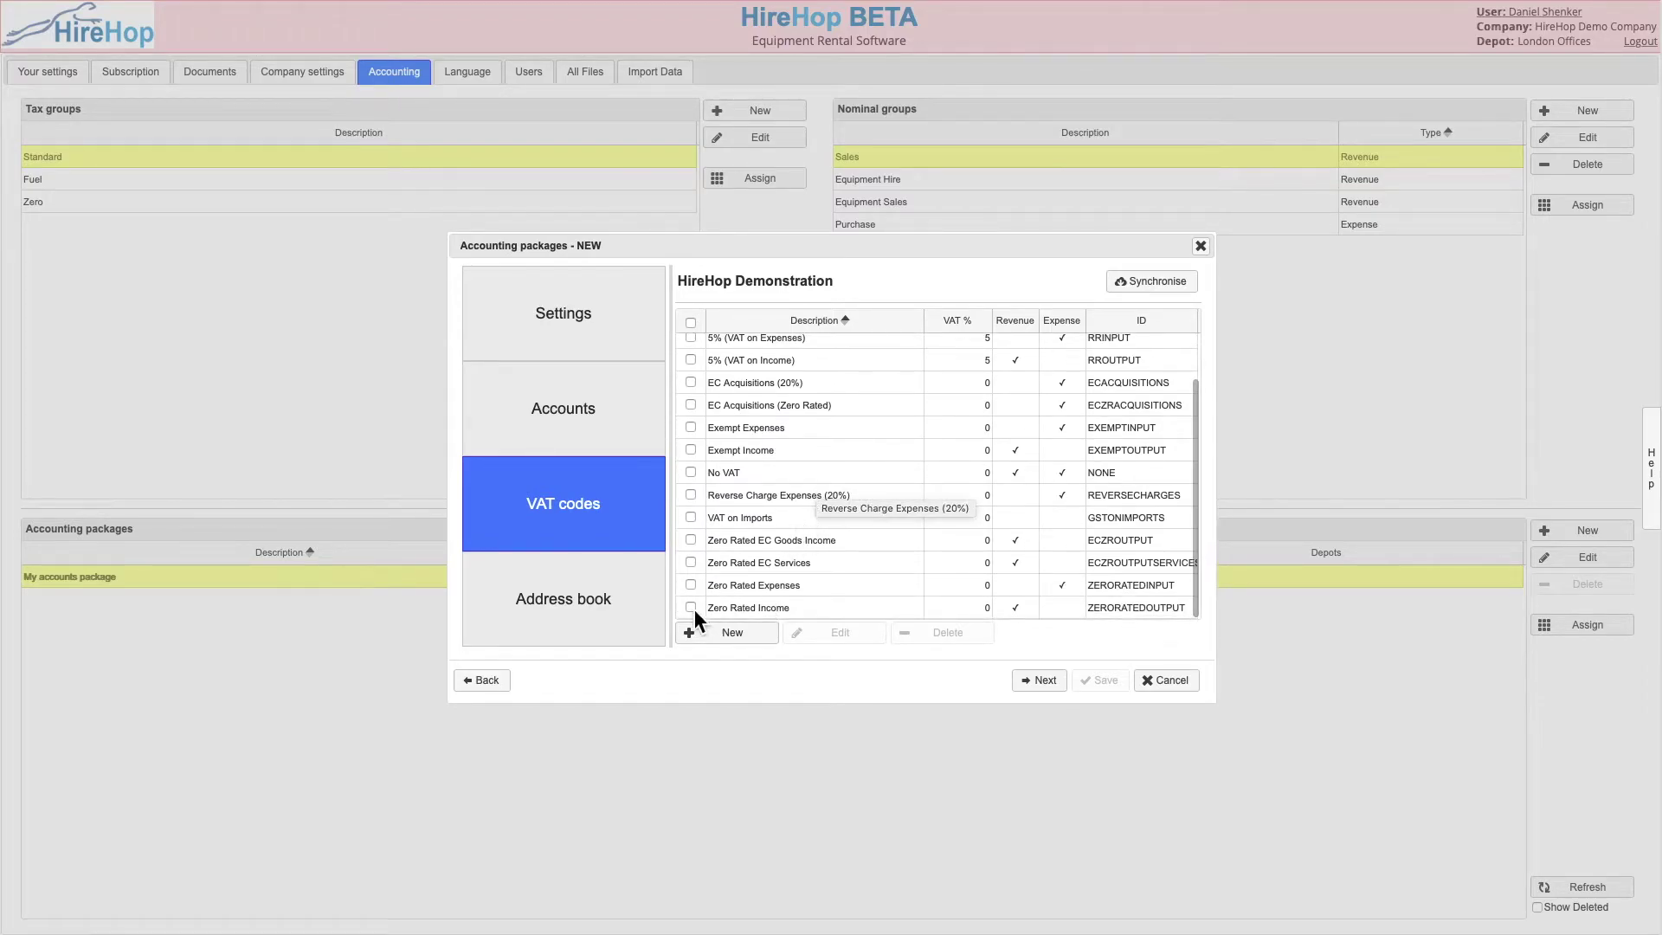
pyautogui.click(694, 543)
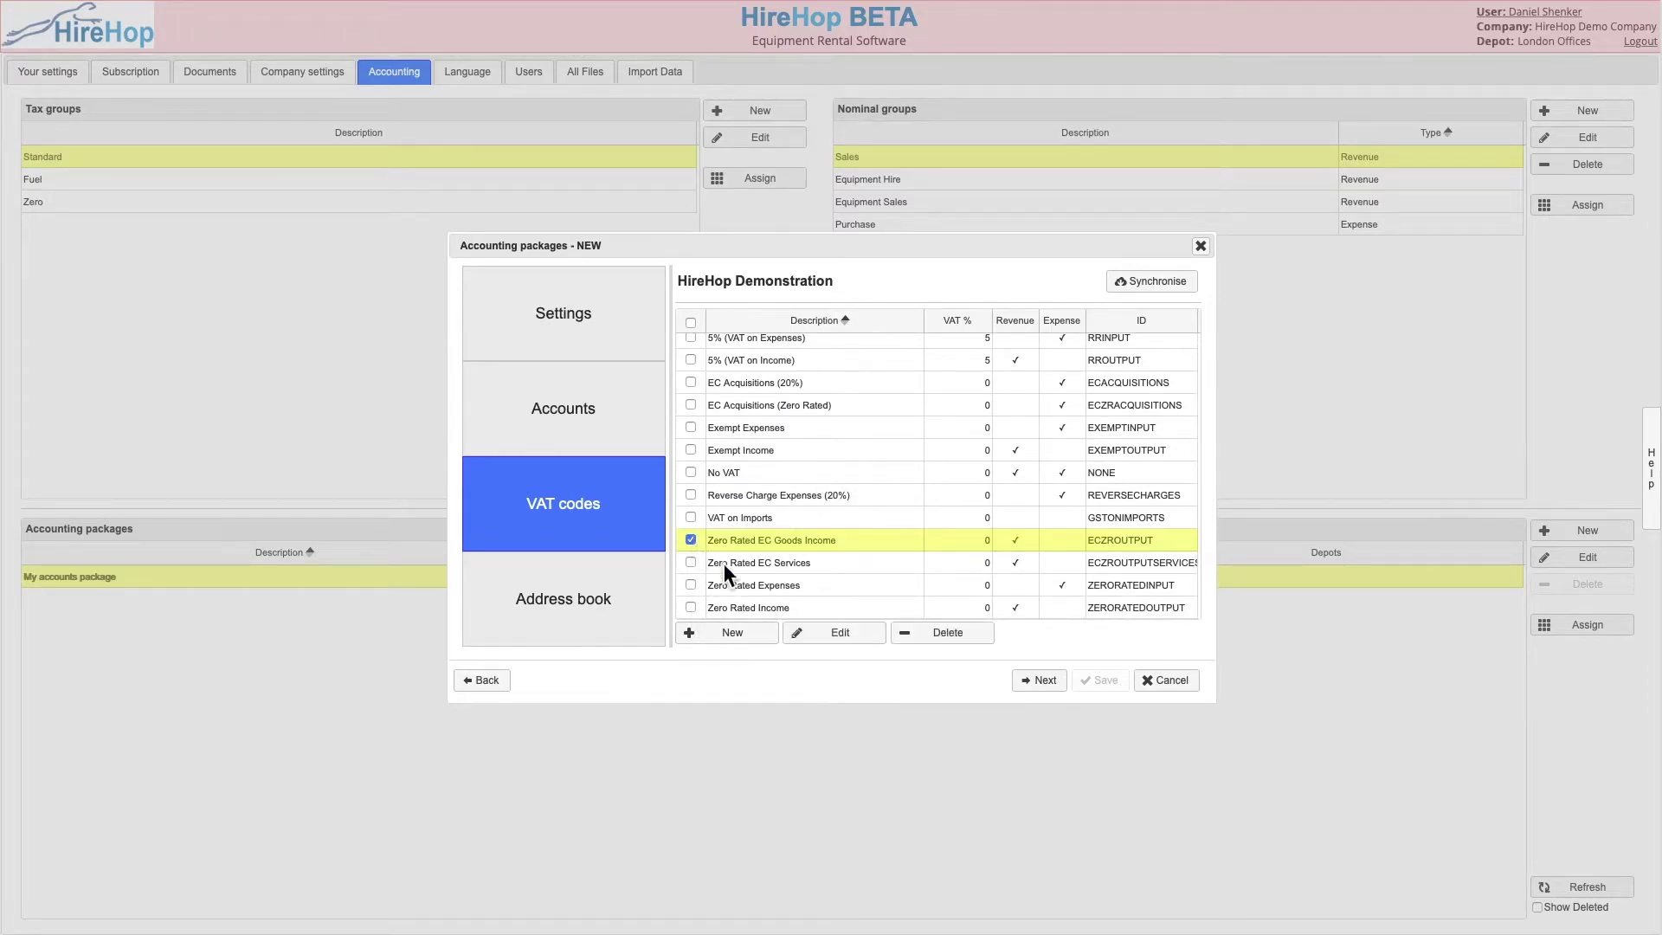
pyautogui.click(948, 633)
pyautogui.click(892, 525)
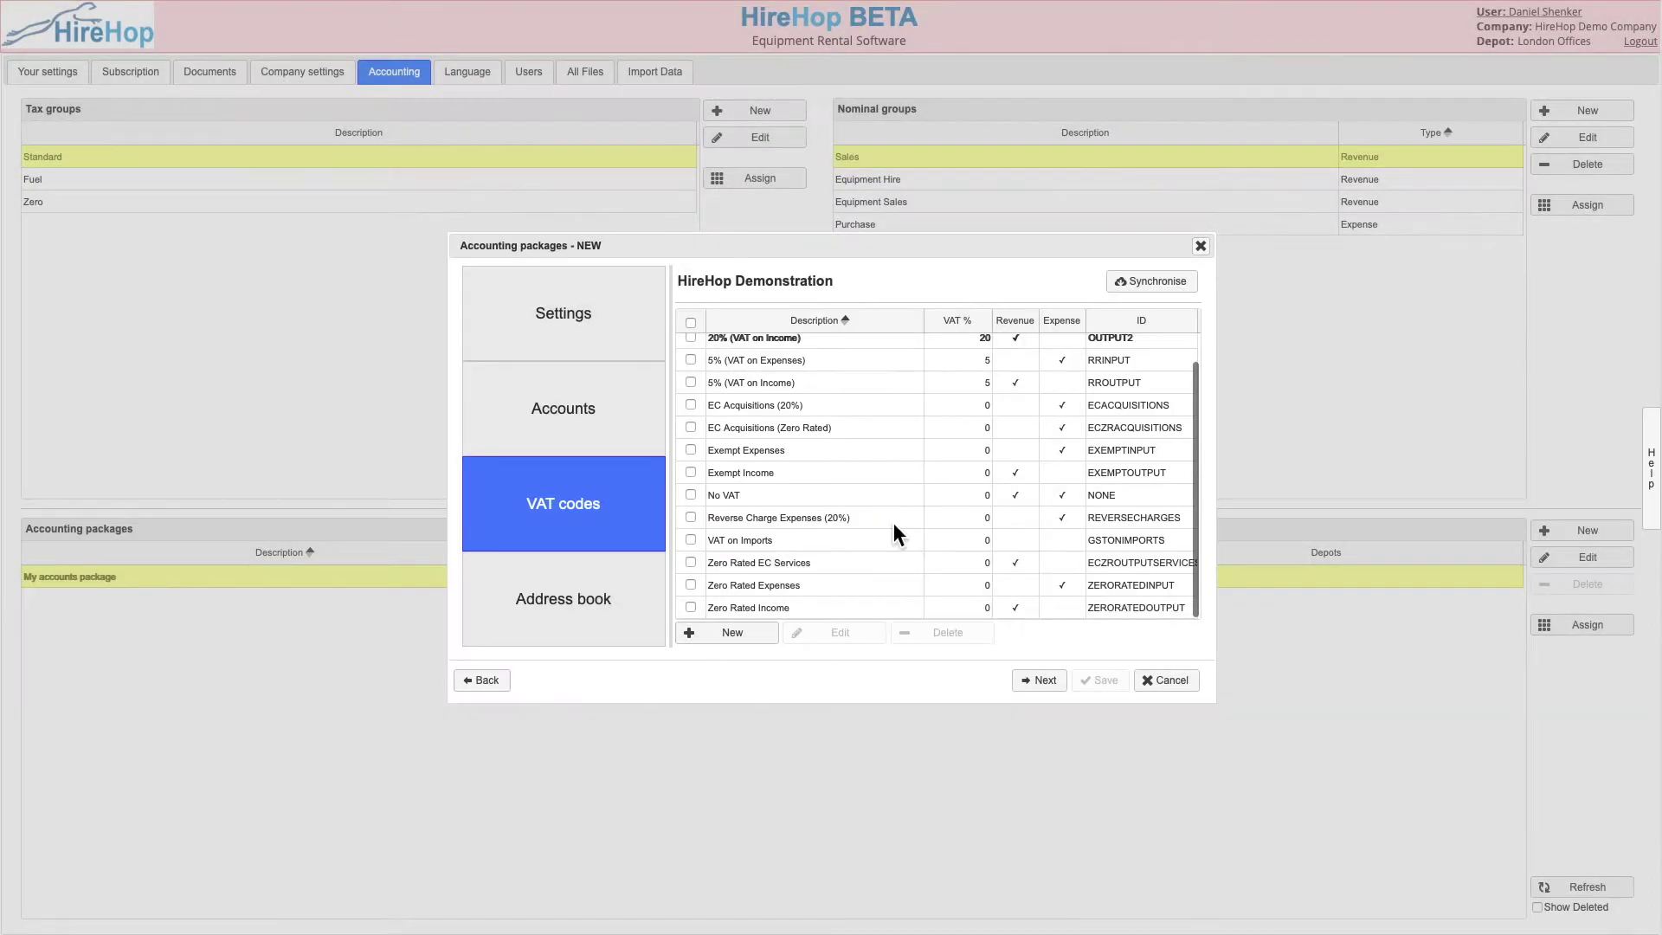
pyautogui.click(1048, 682)
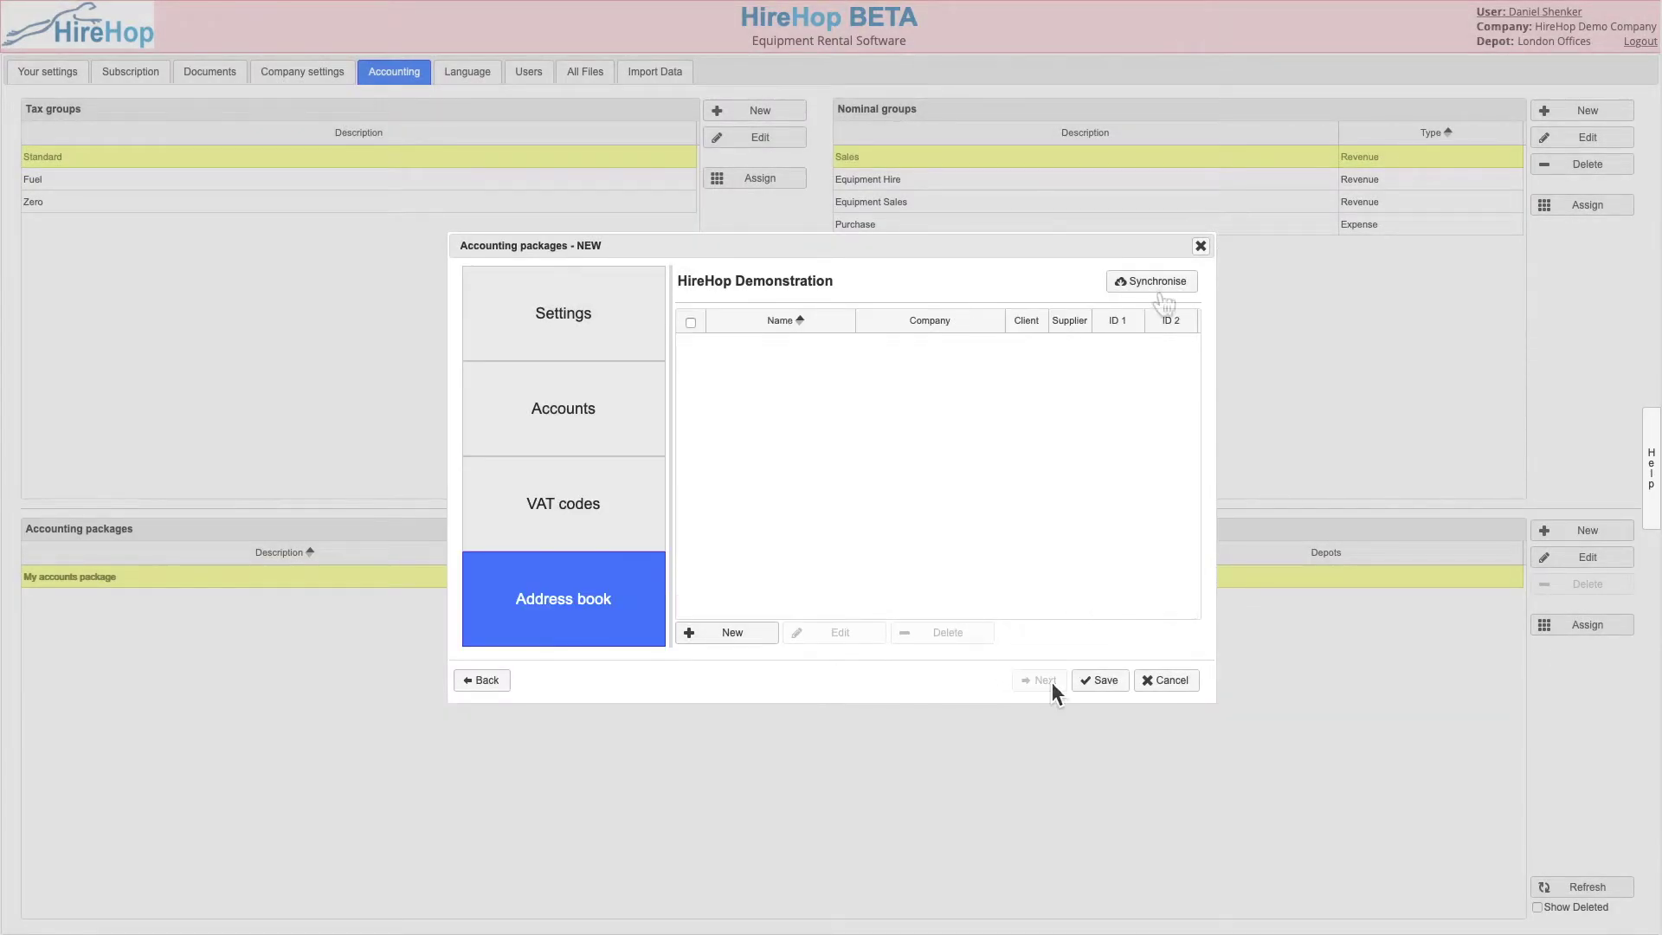
# Import Xero contacts, link The Big Event Company to its HireHop contact, and save the package
pyautogui.click(1171, 302)
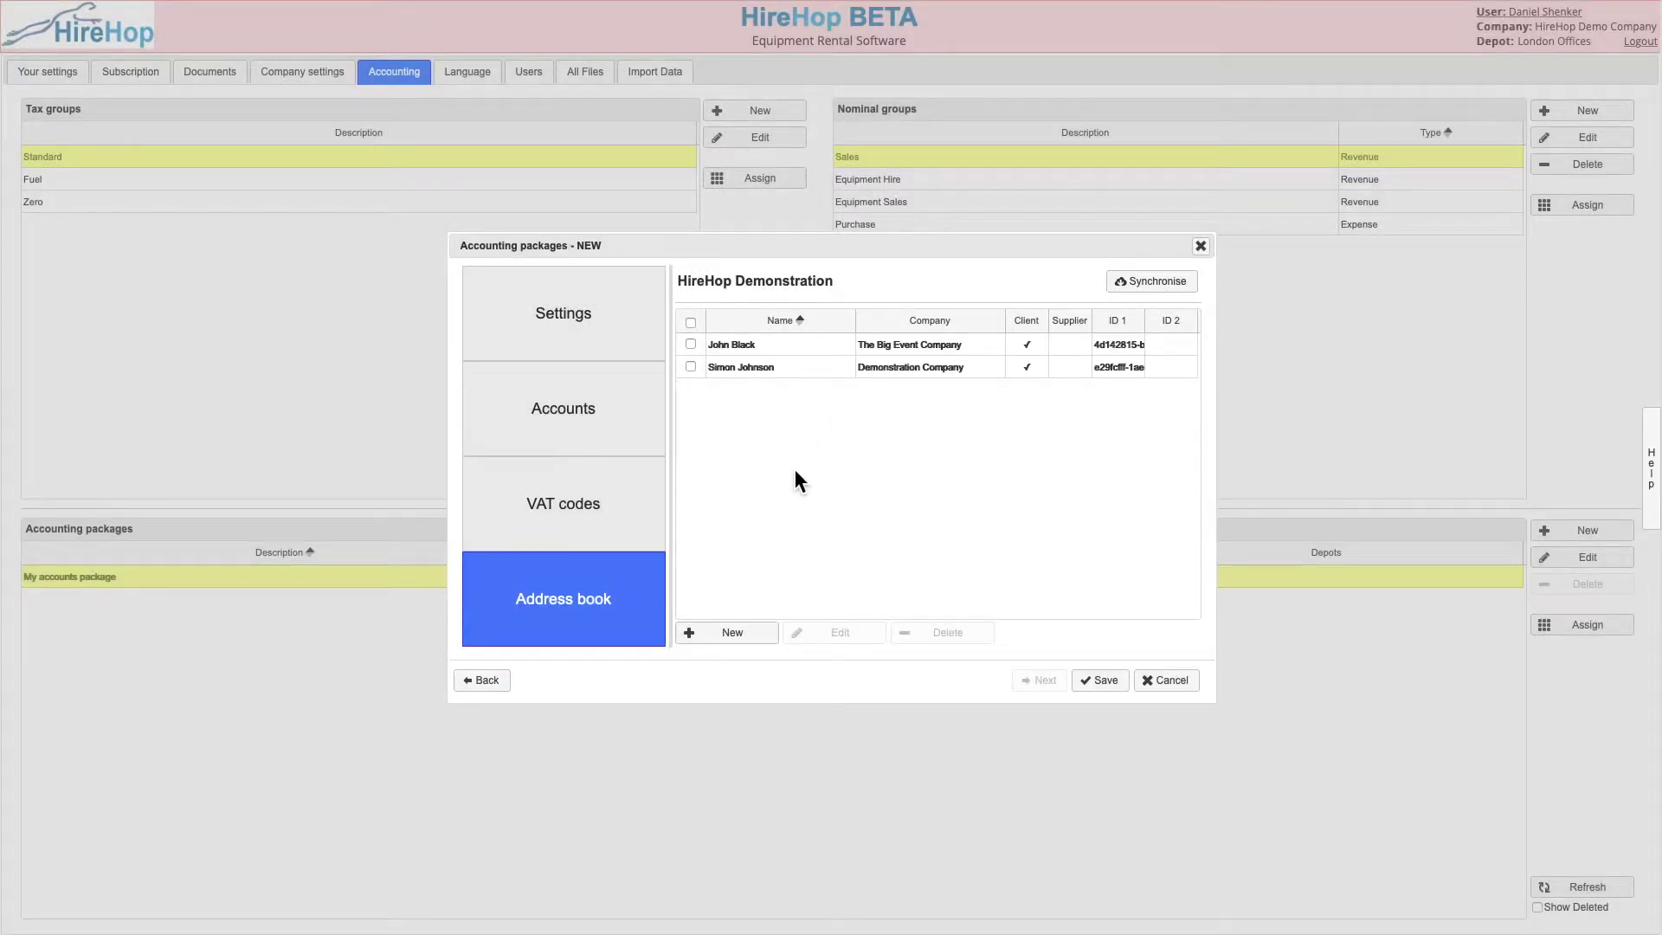
pyautogui.click(721, 346)
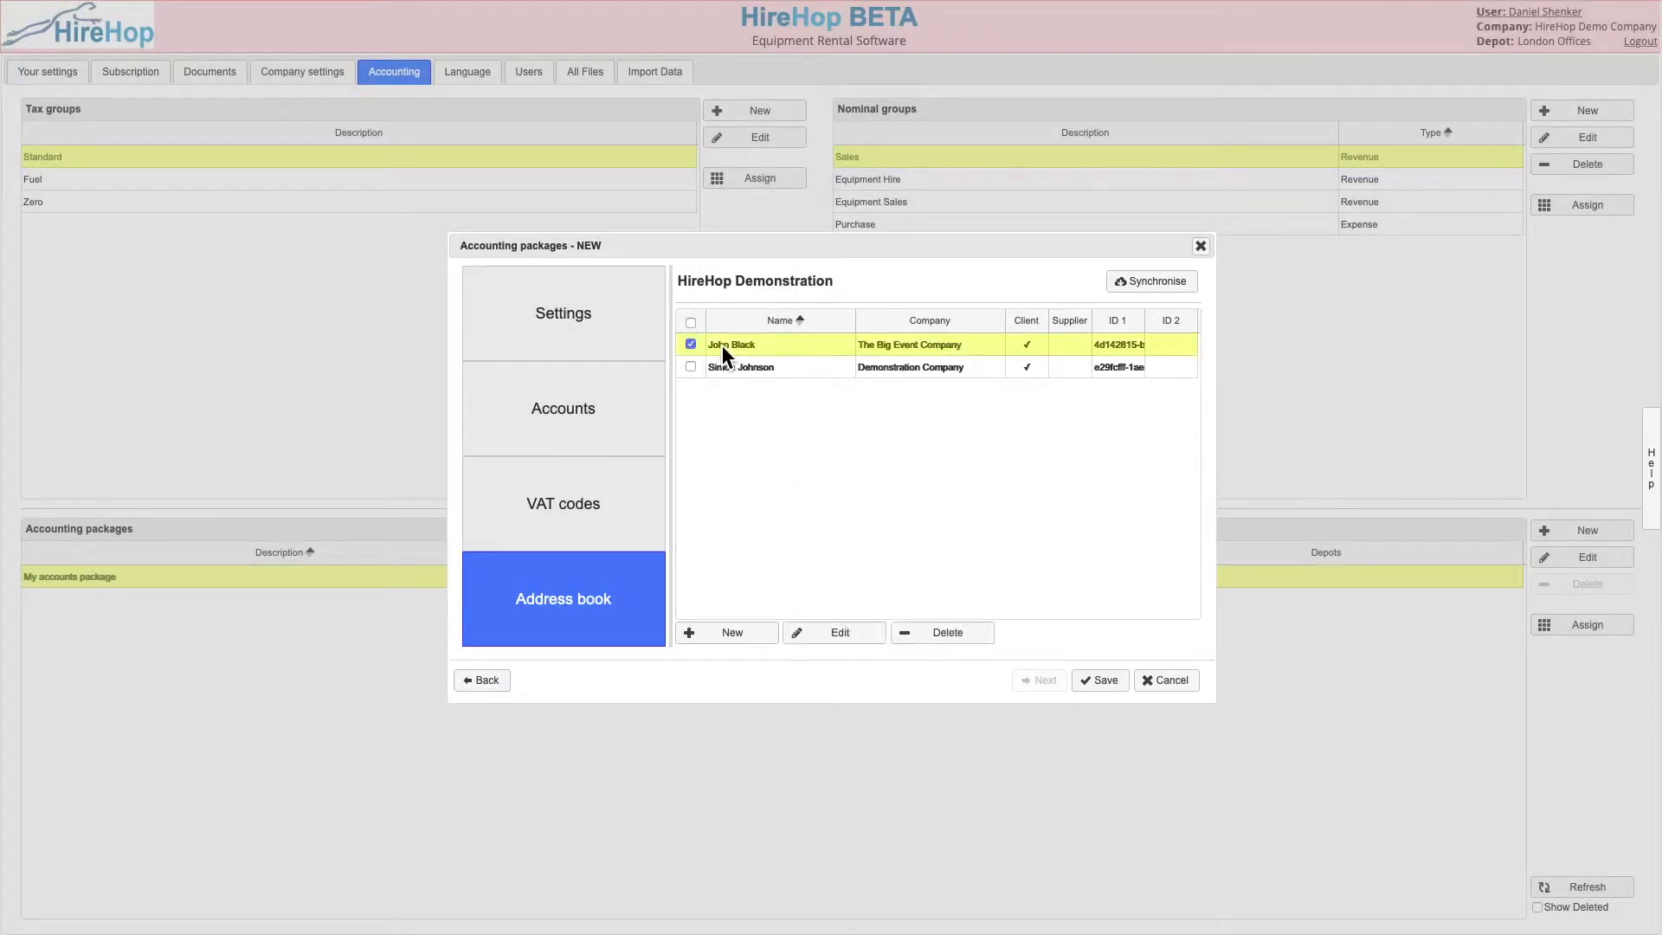
pyautogui.click(828, 637)
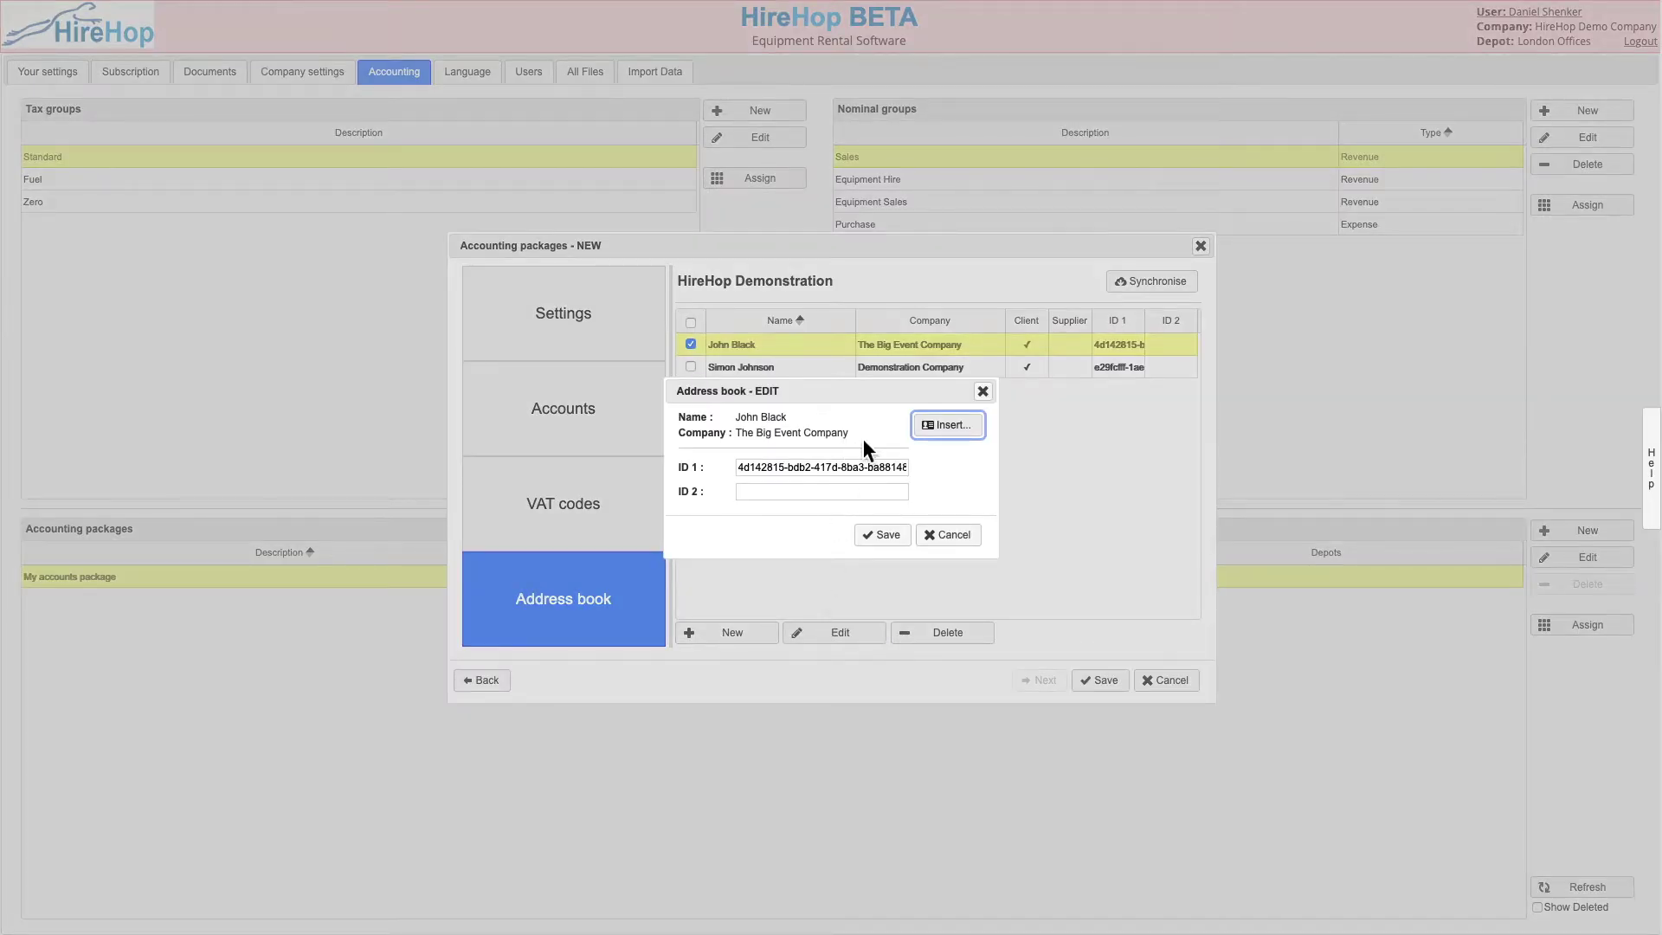
pyautogui.click(949, 428)
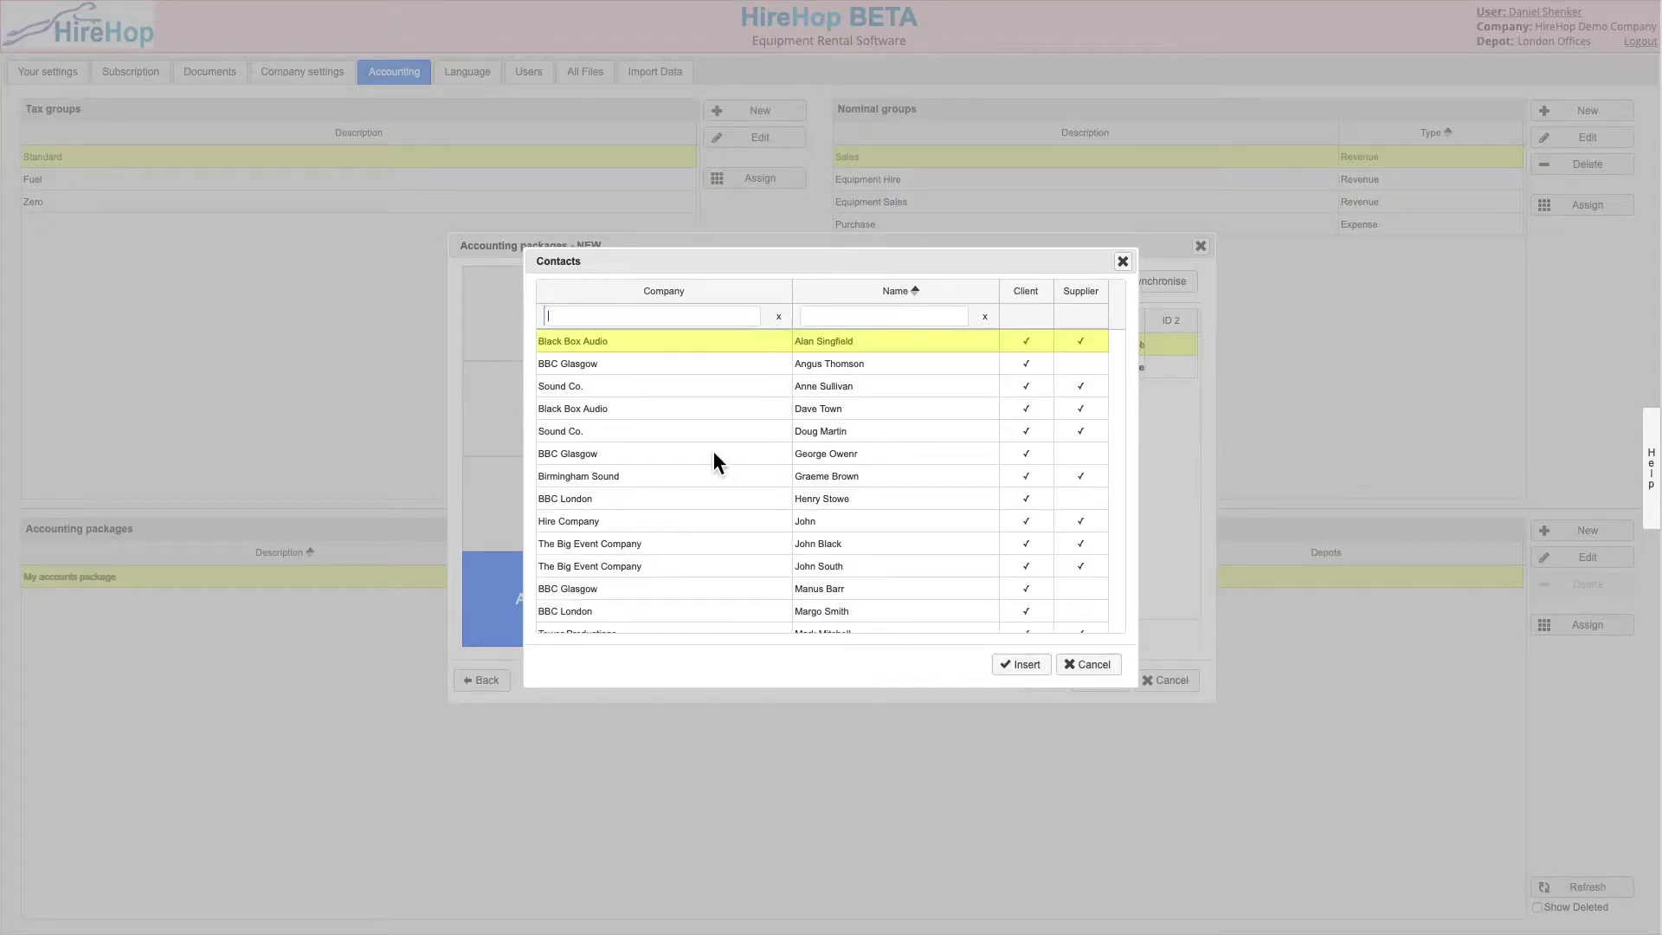
pyautogui.click(669, 541)
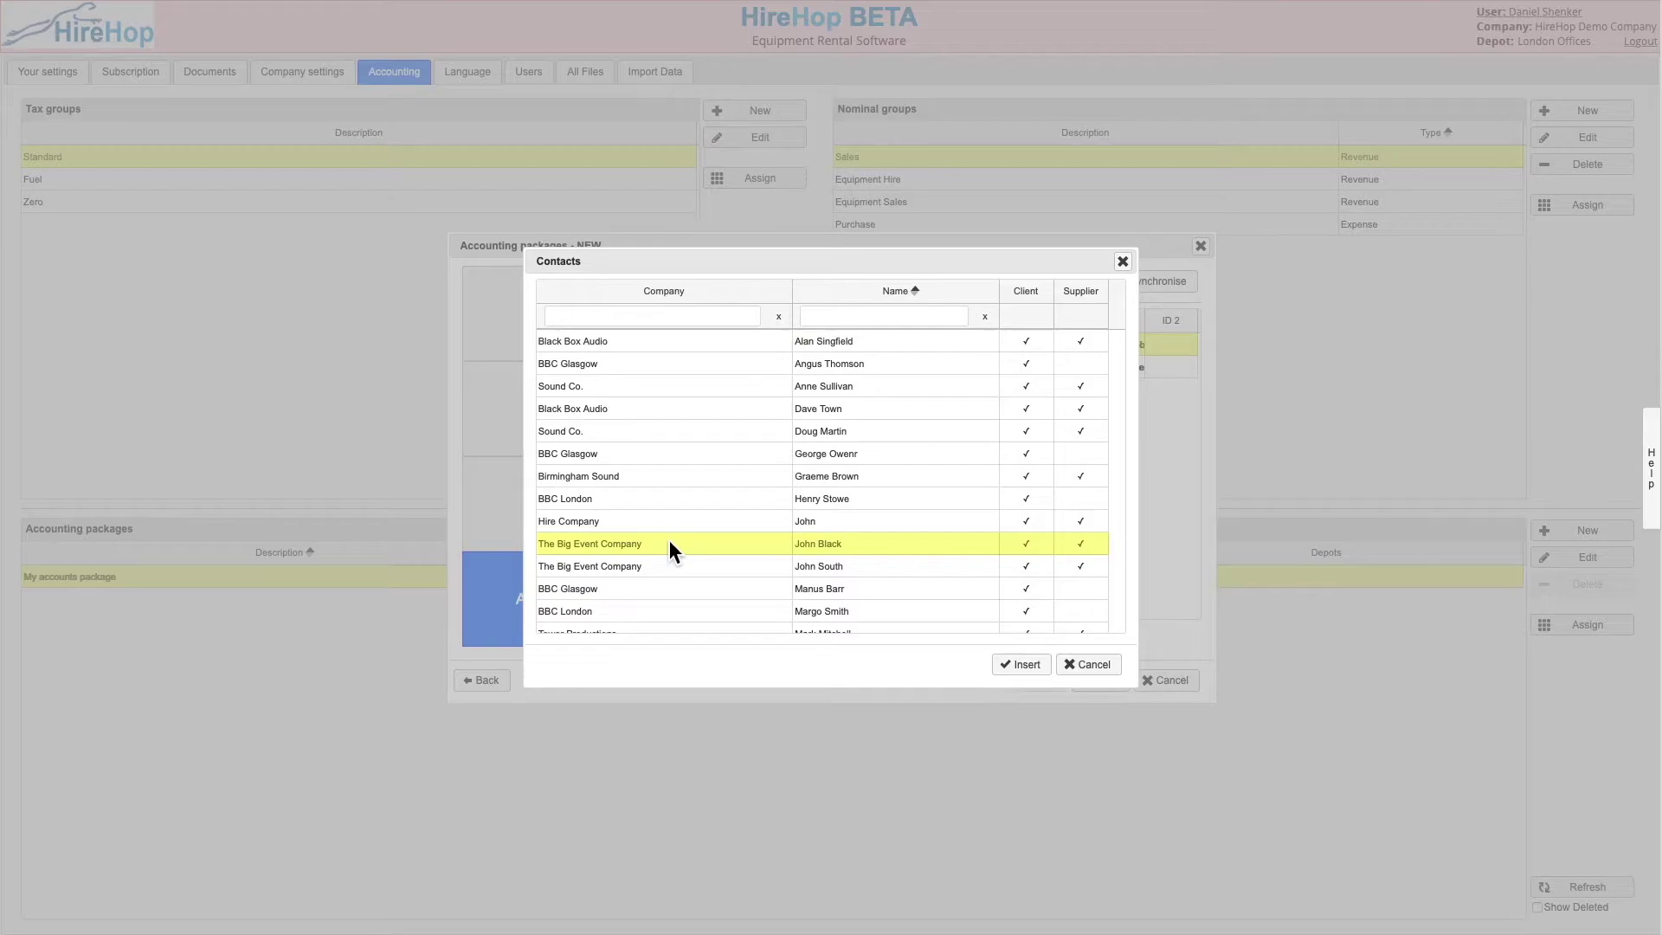
pyautogui.click(1022, 665)
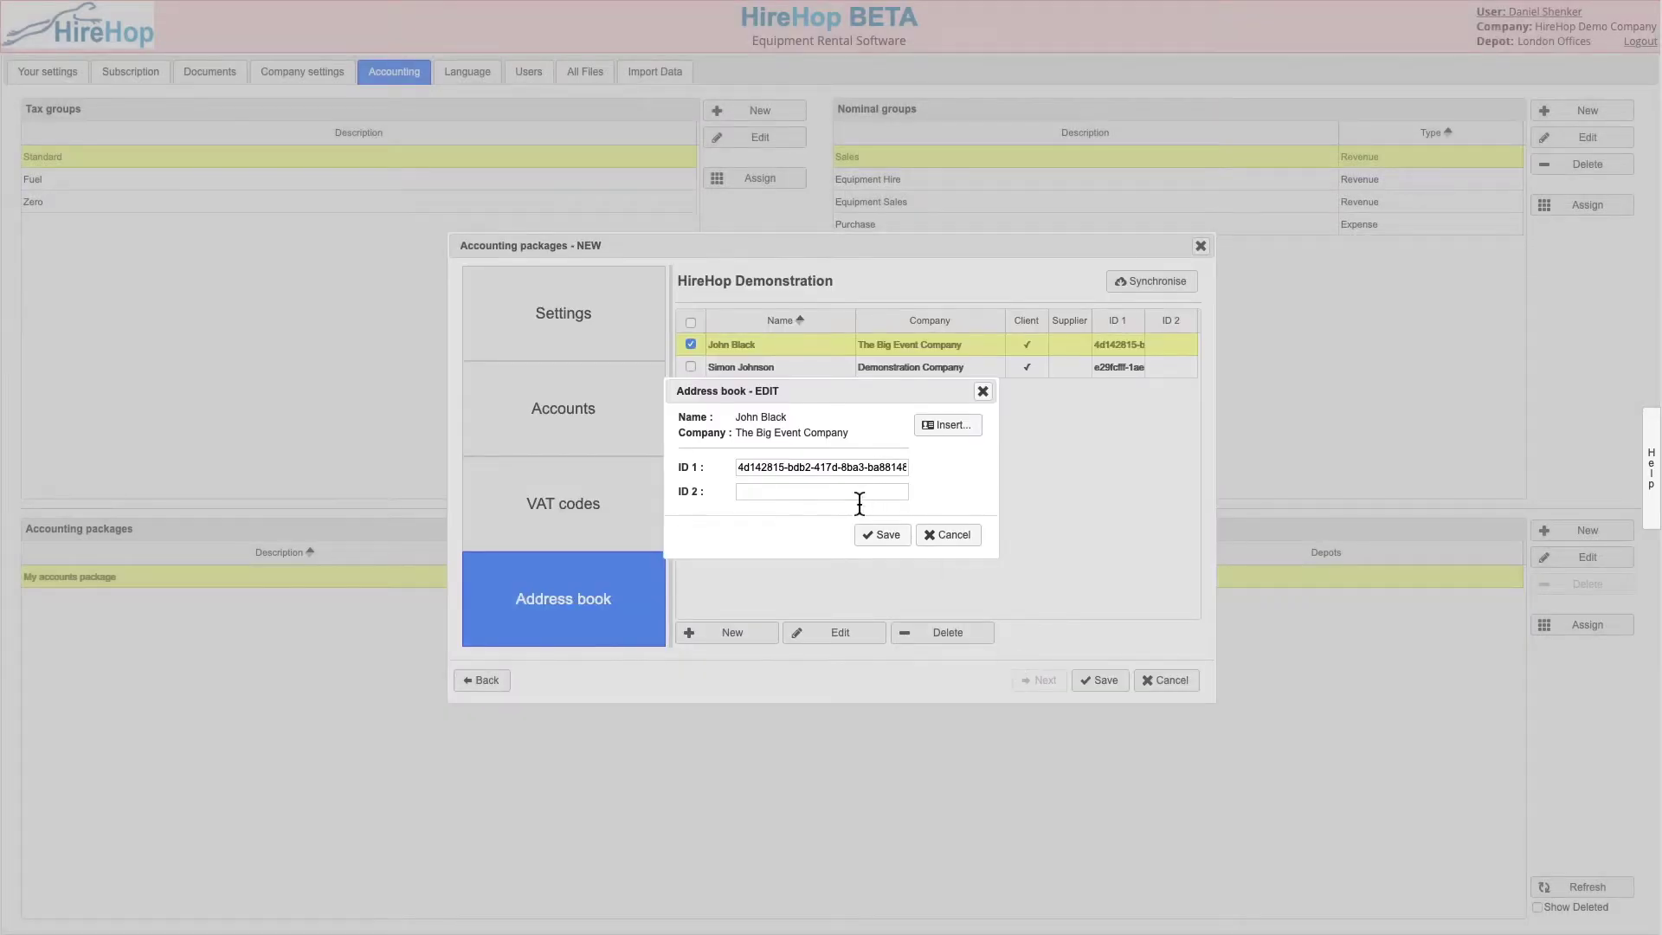
pyautogui.click(881, 534)
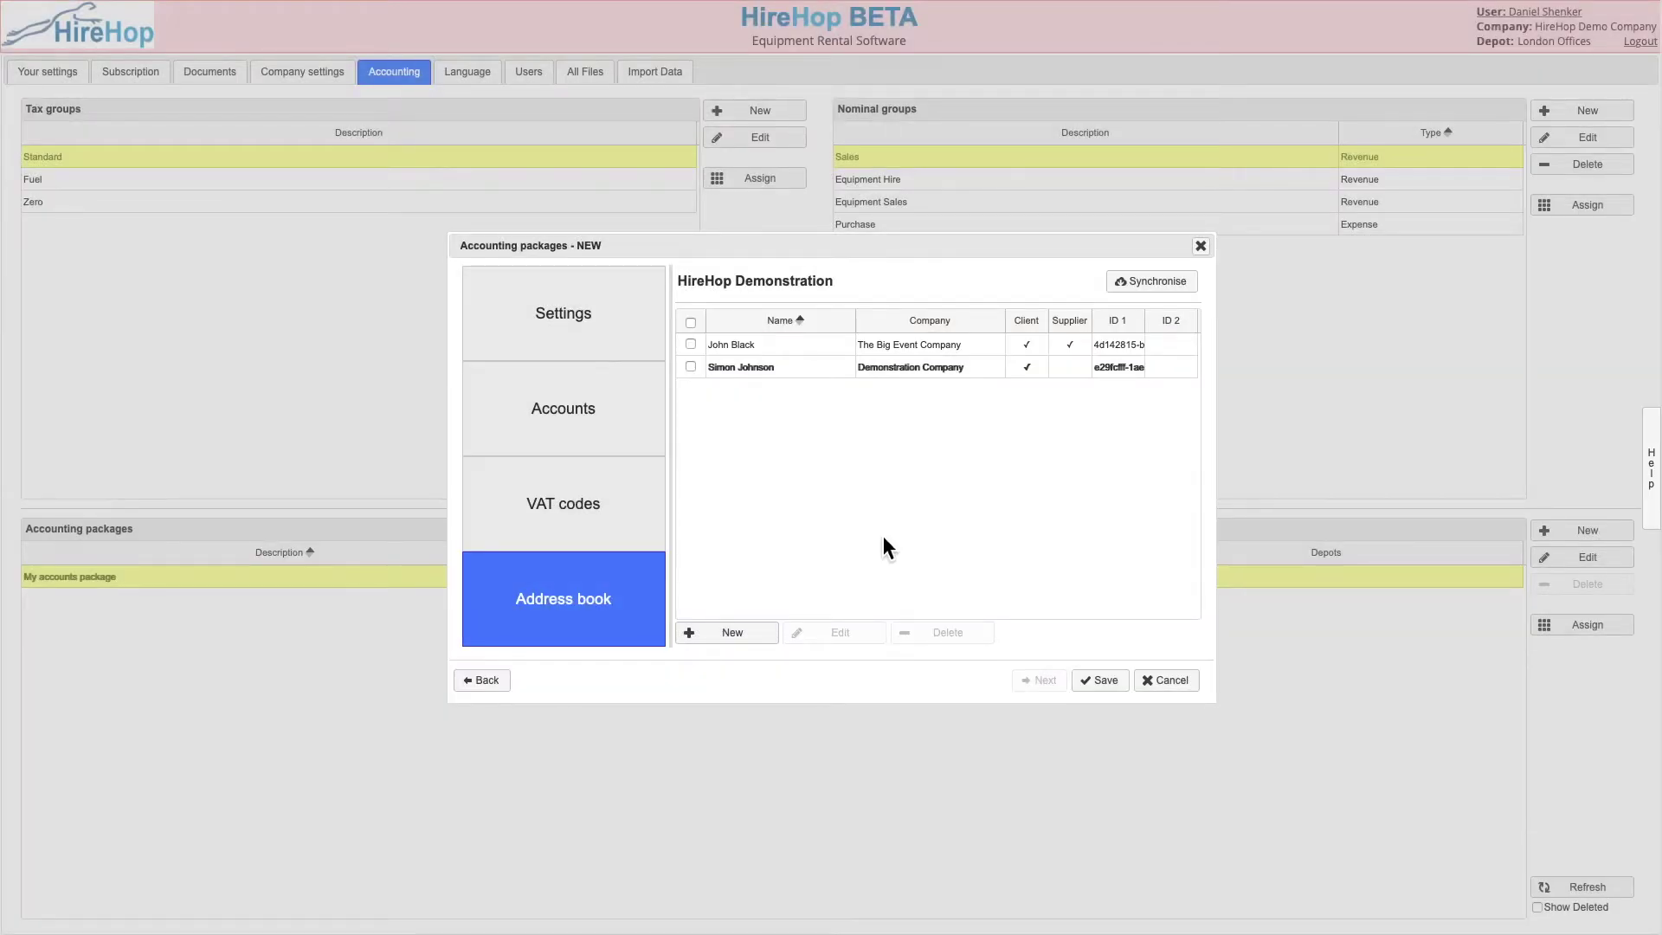
pyautogui.click(1118, 689)
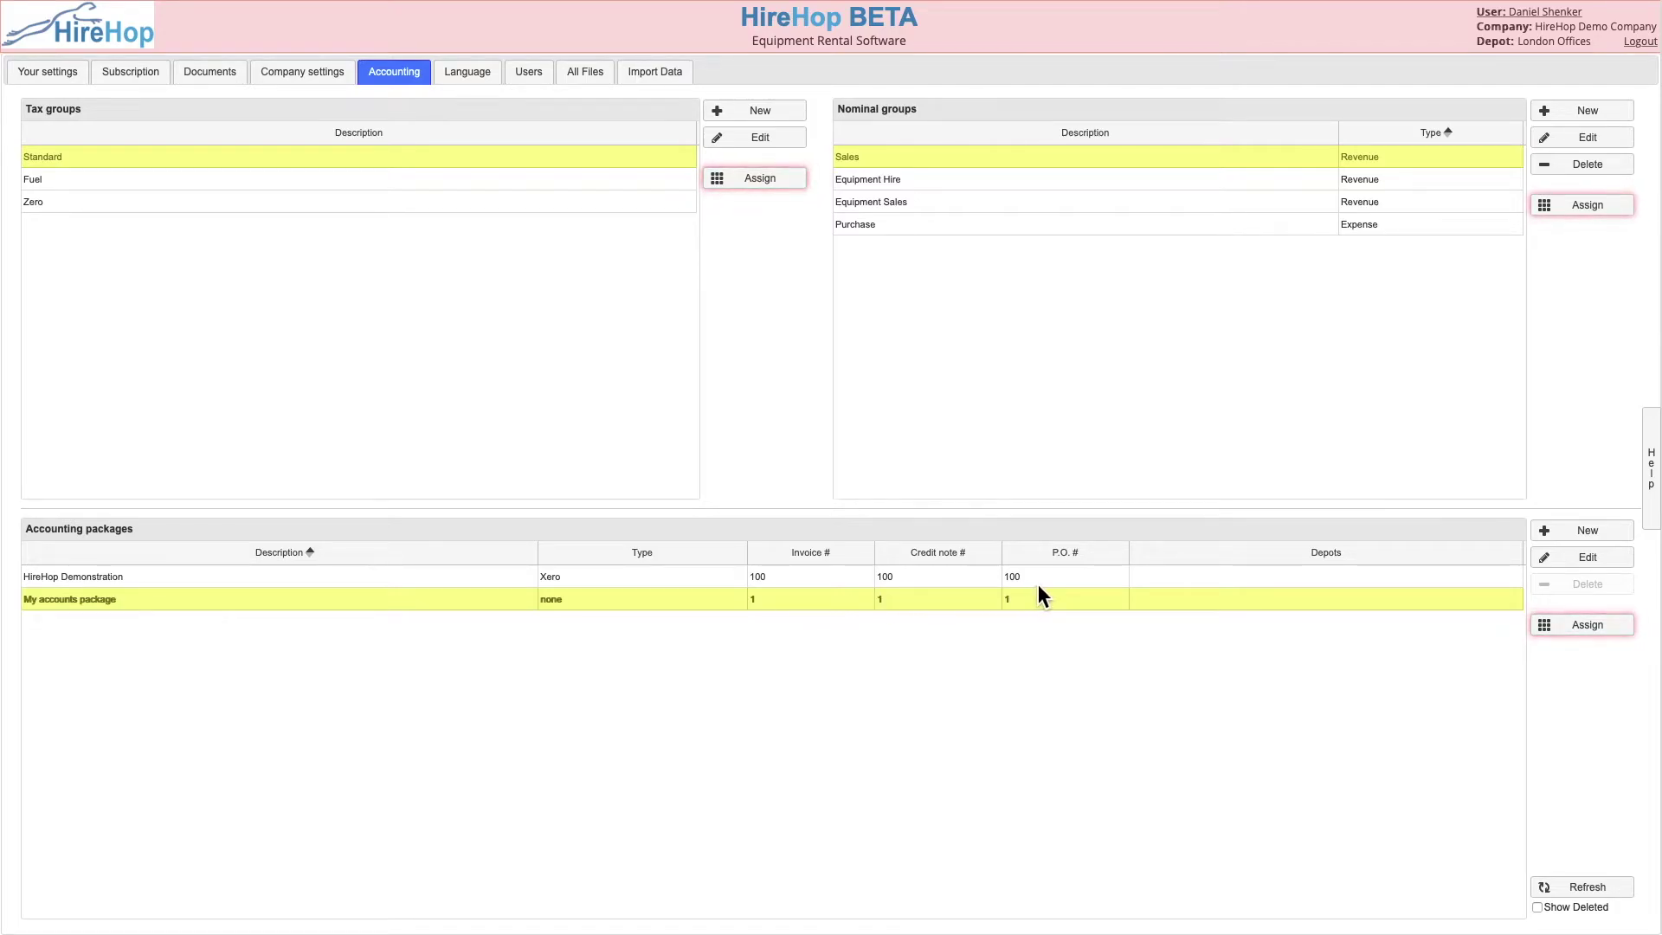
pyautogui.click(753, 578)
# Set Default depot to HireHop Demonstration and Birmingham to My accounts package, then save
pyautogui.click(1608, 631)
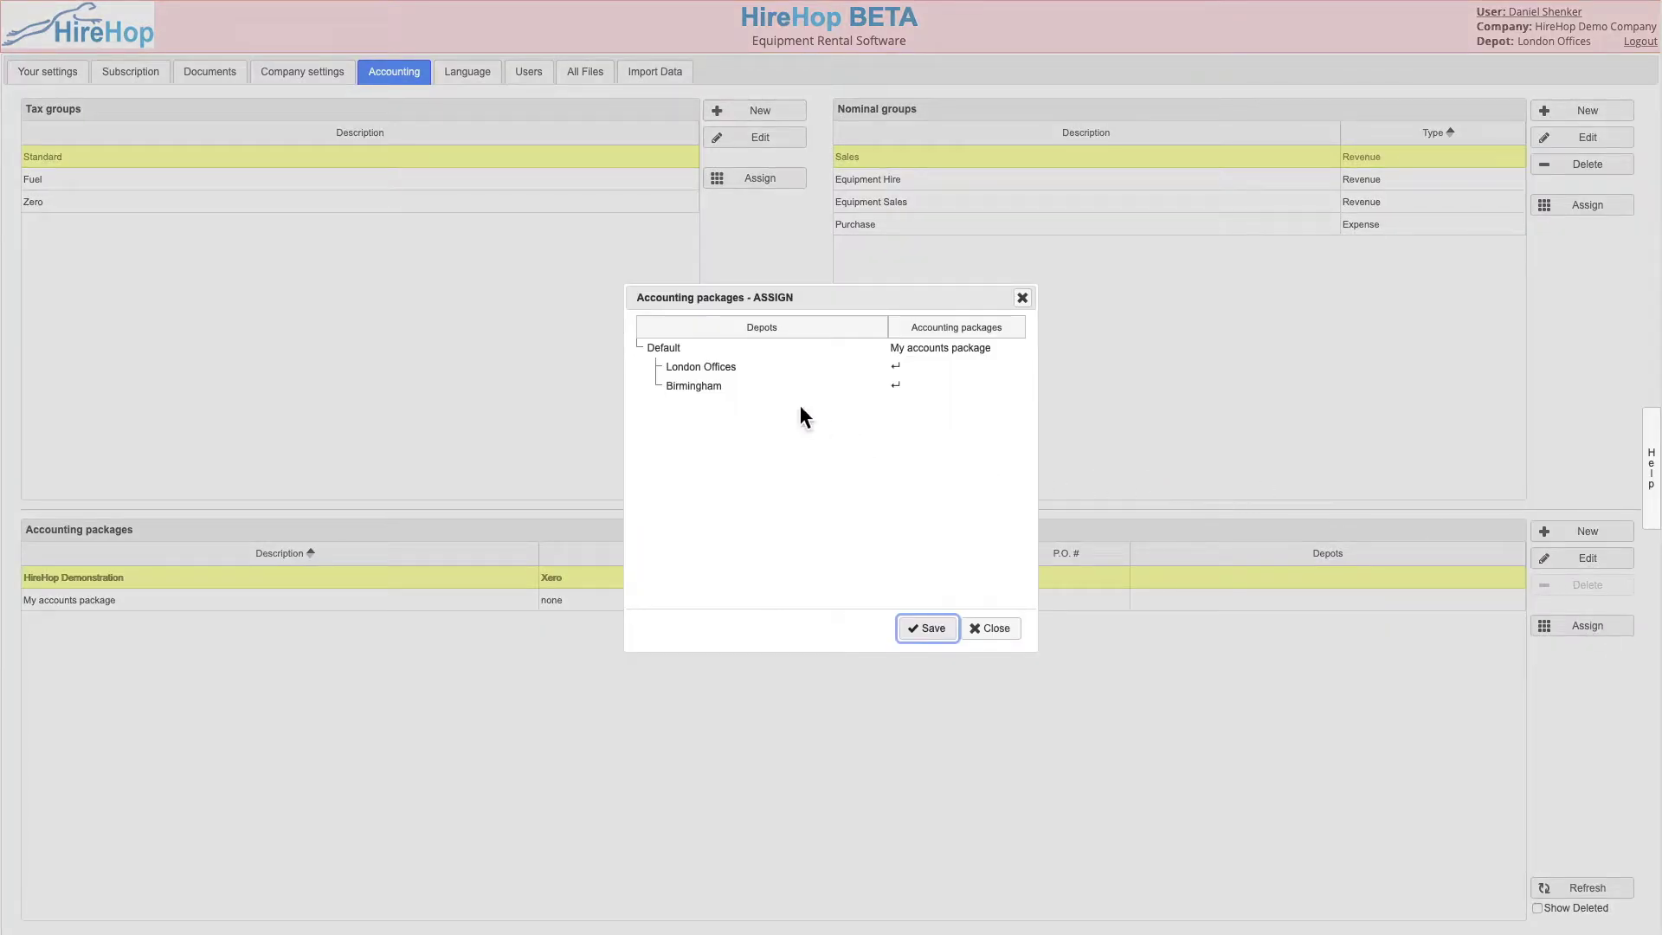
pyautogui.click(953, 349)
pyautogui.click(955, 349)
pyautogui.click(952, 328)
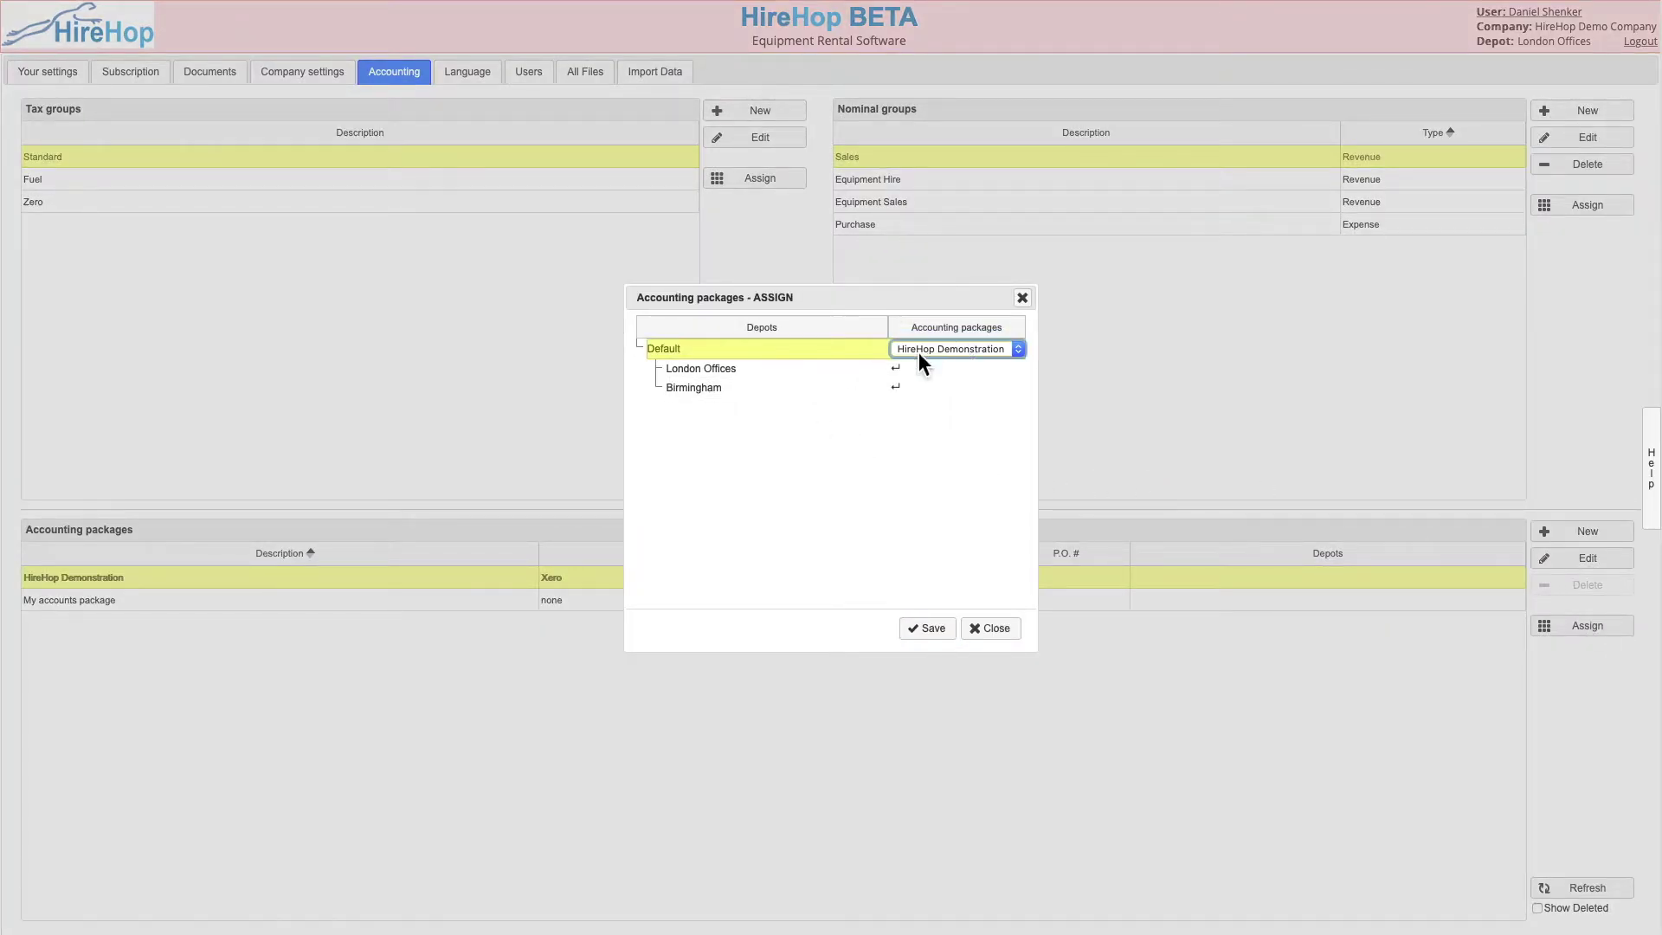
pyautogui.click(921, 389)
pyautogui.click(914, 386)
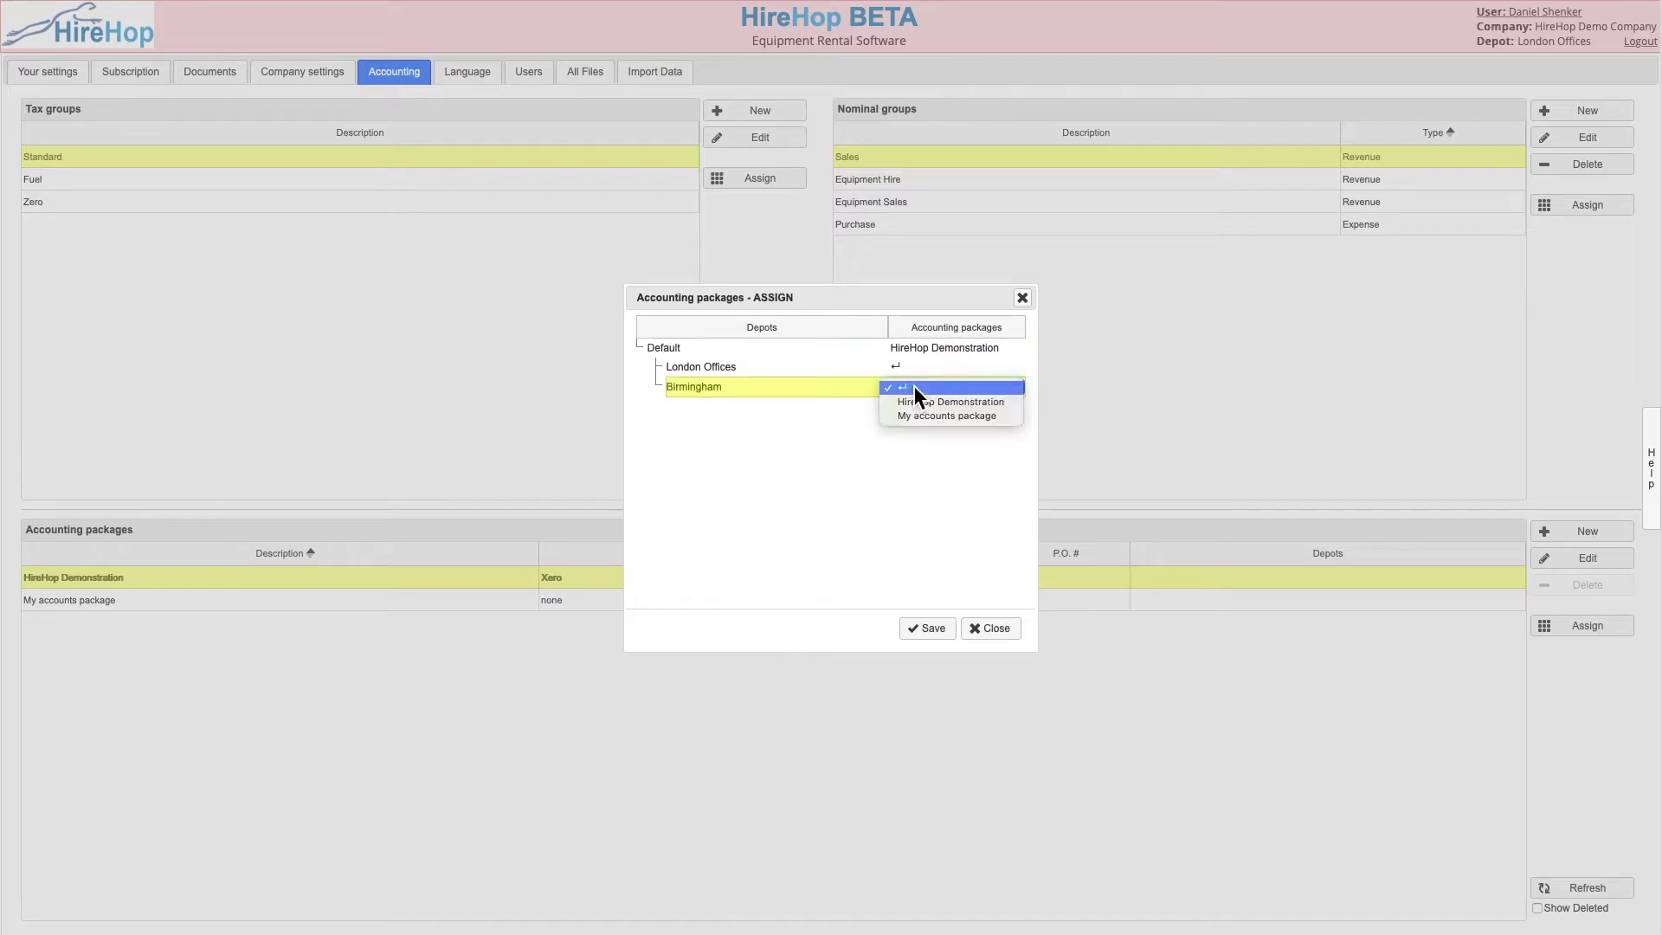
pyautogui.click(948, 417)
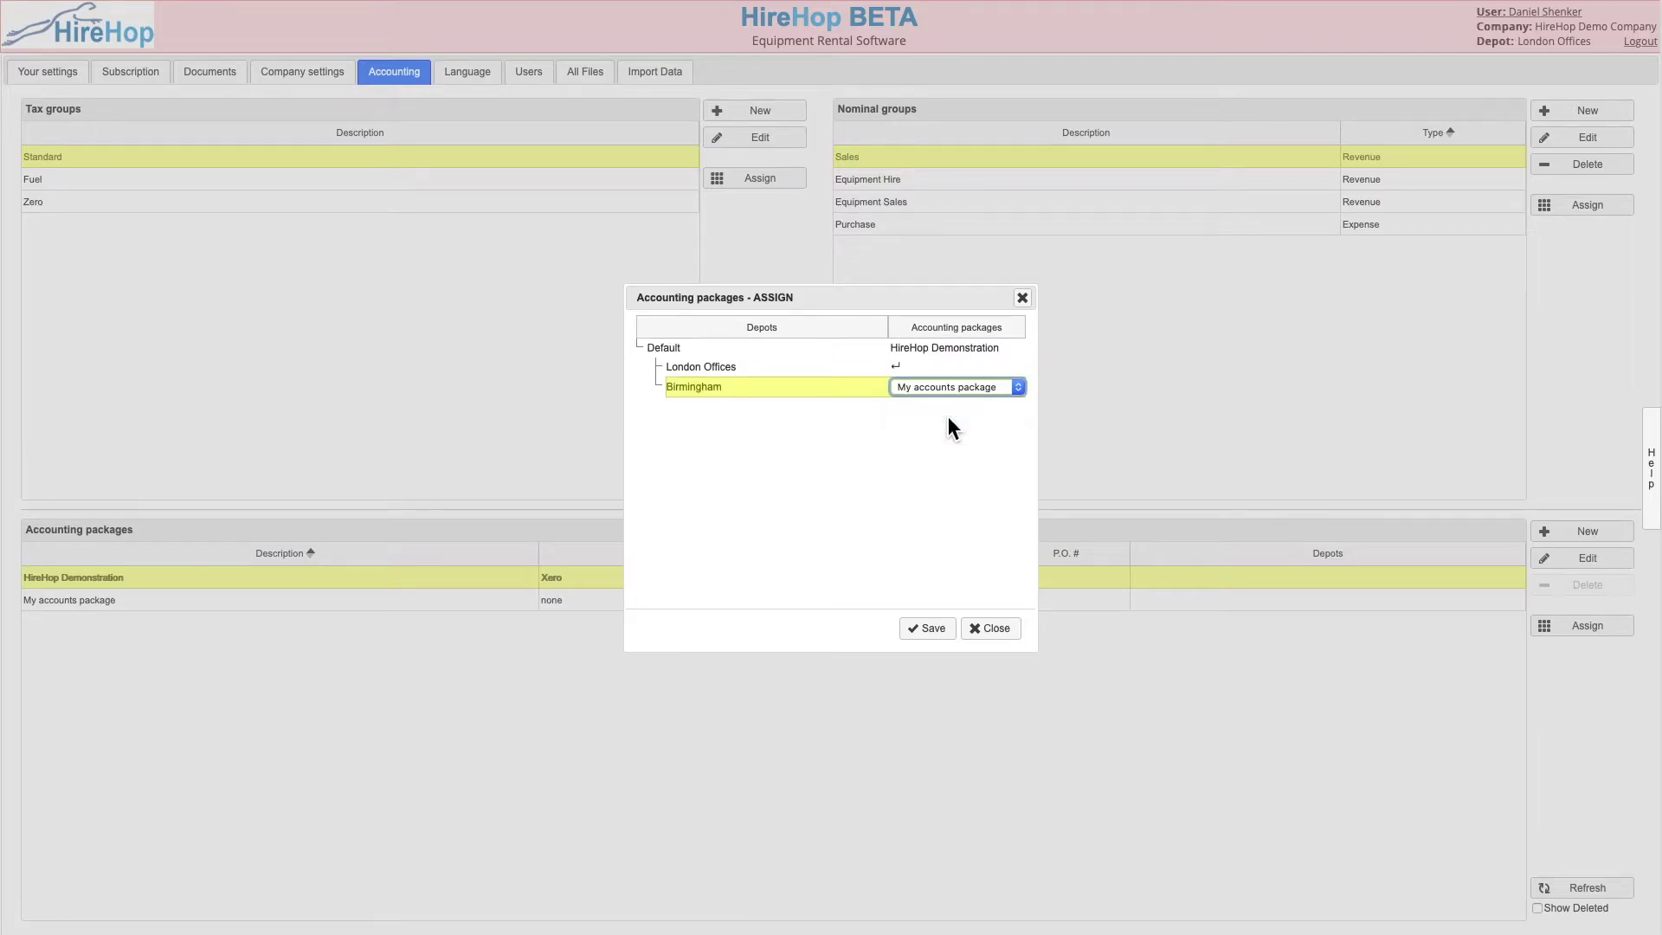
pyautogui.click(946, 636)
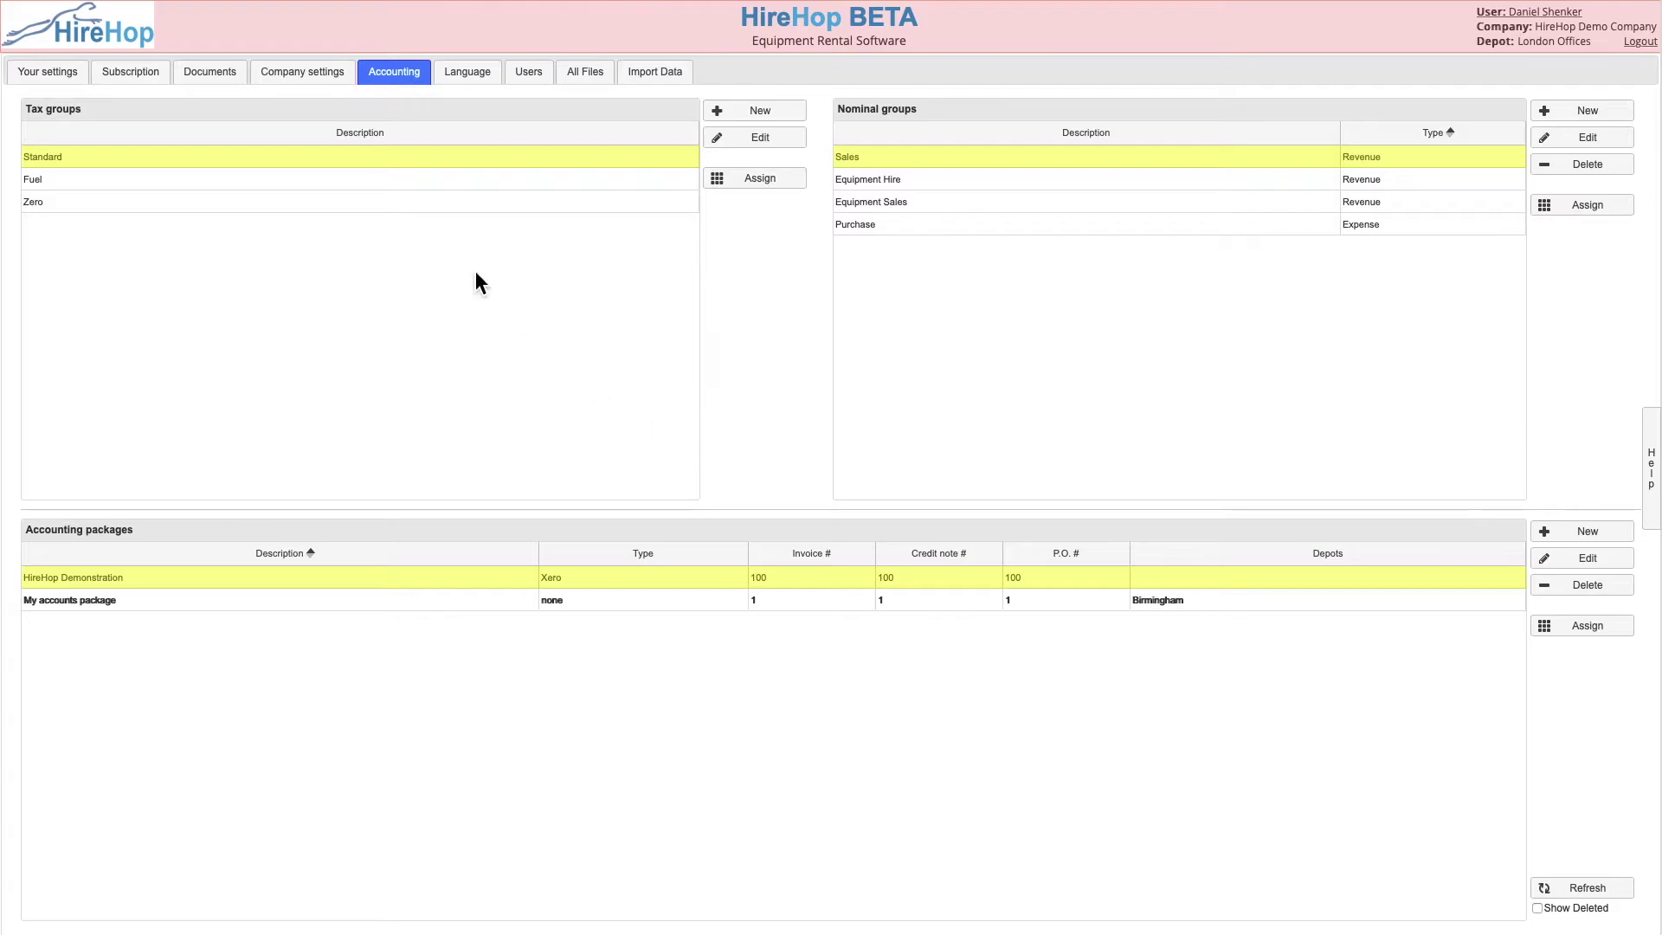
pyautogui.click(736, 179)
# For London Offices, map Standard to 20% VAT, Fuel to 5% VAT, and Zero to No VAT
pyautogui.click(664, 460)
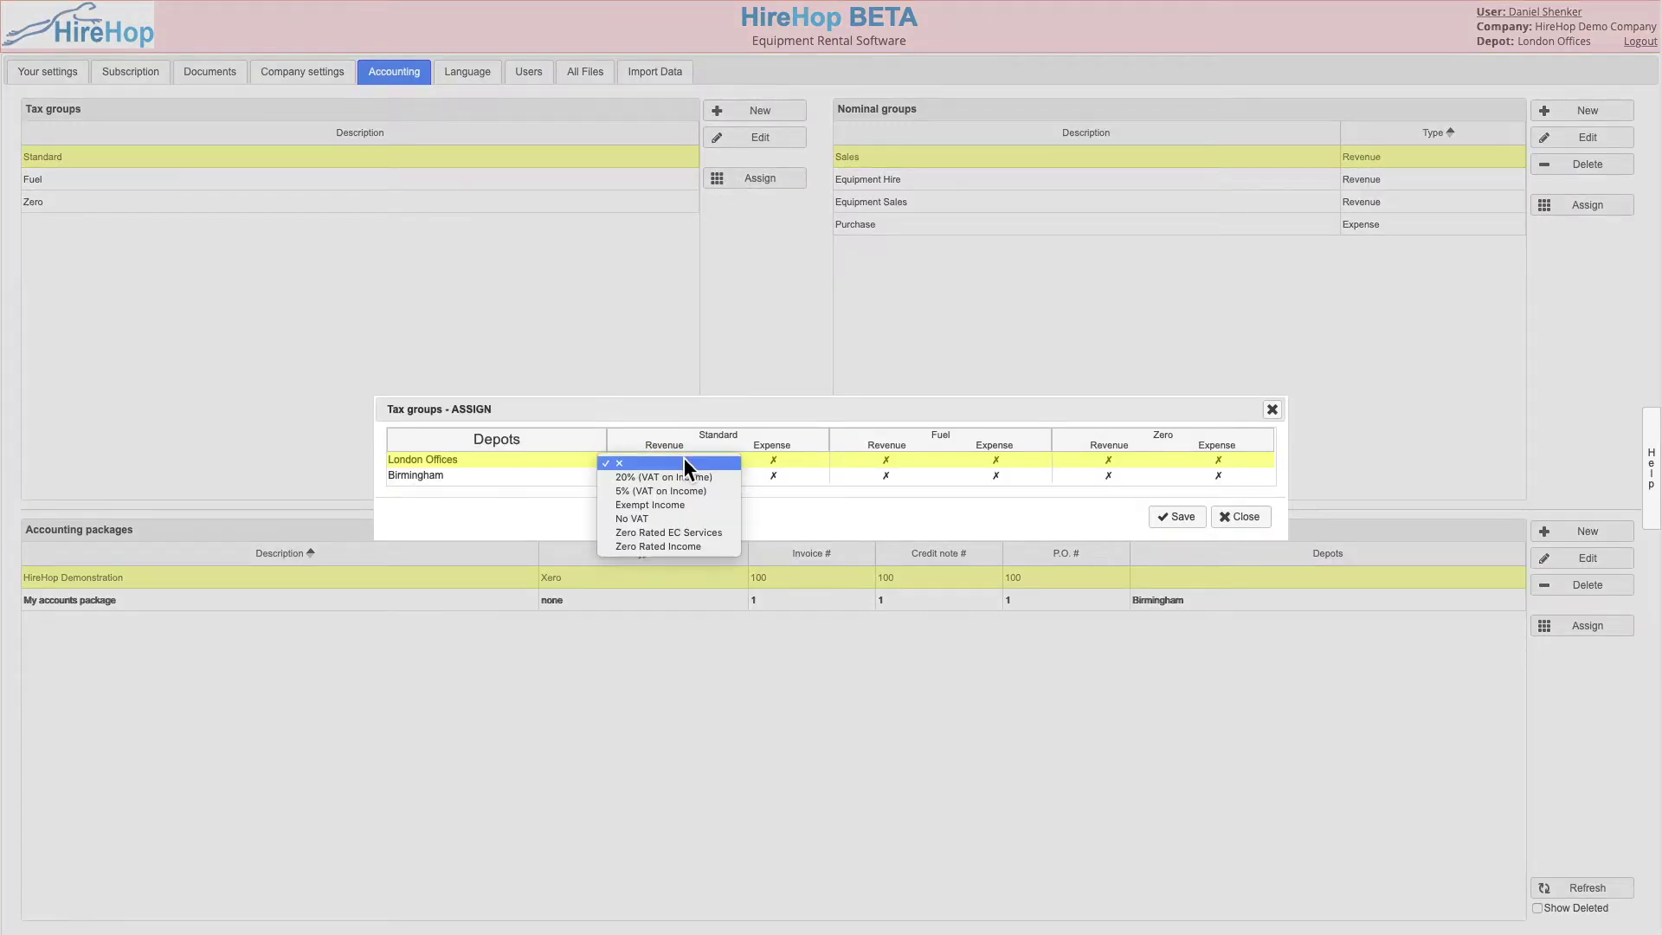
pyautogui.click(690, 473)
pyautogui.click(773, 460)
pyautogui.click(786, 477)
pyautogui.click(886, 460)
pyautogui.click(905, 490)
pyautogui.click(994, 459)
pyautogui.click(1000, 490)
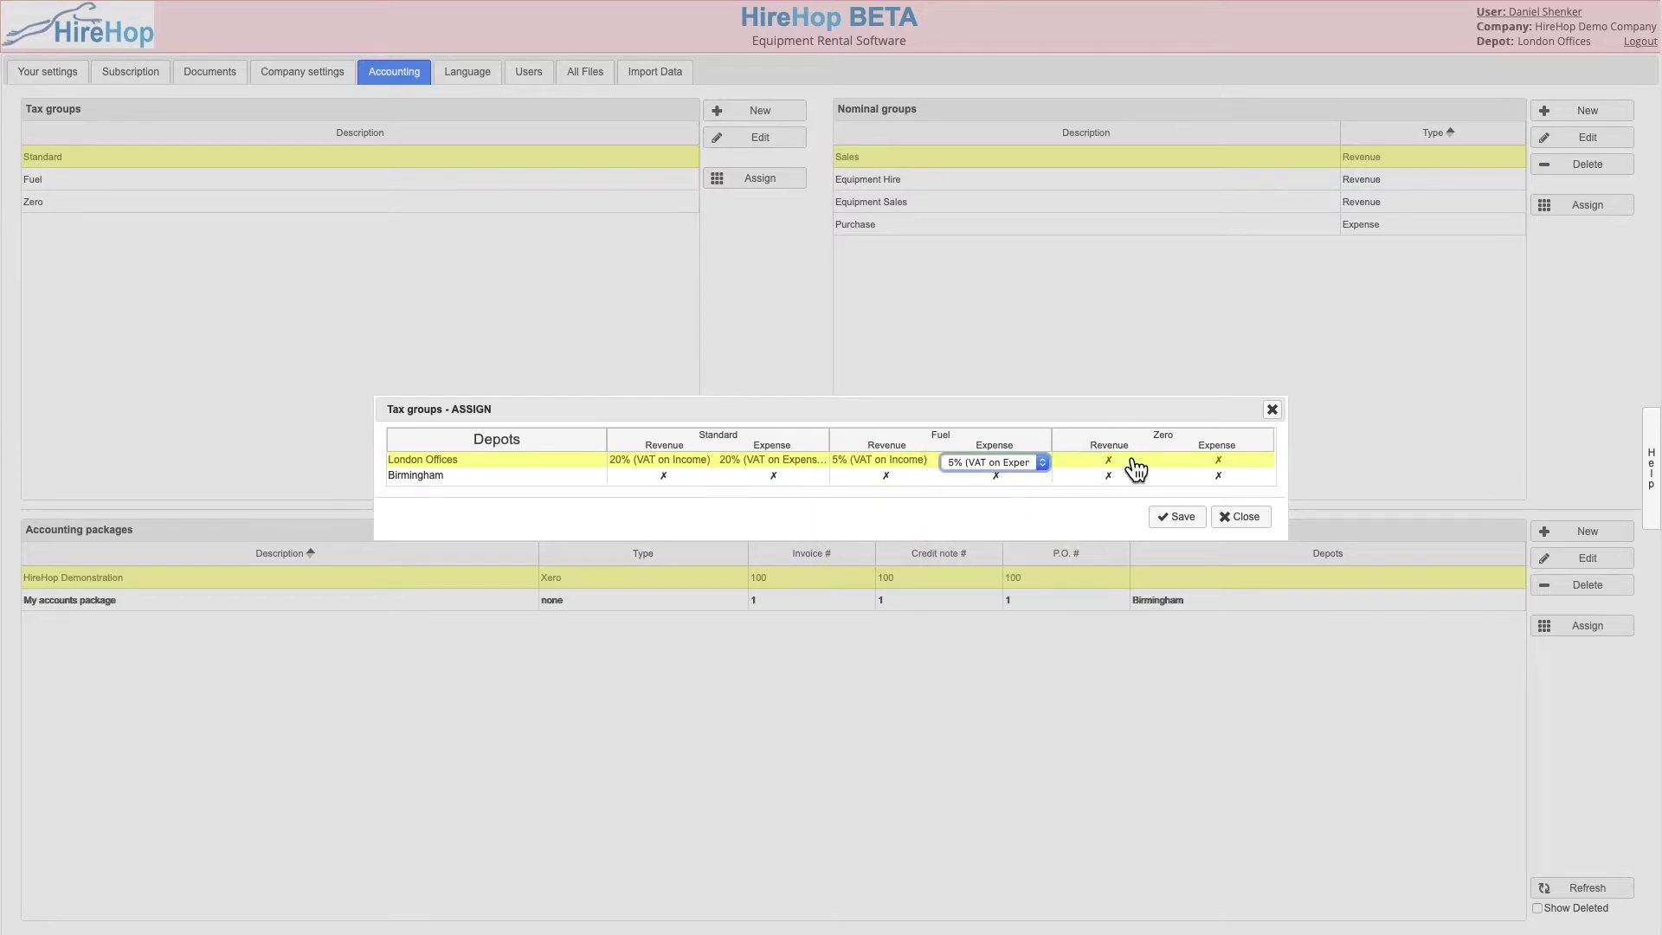
pyautogui.click(1125, 464)
pyautogui.click(1139, 515)
pyautogui.click(1231, 468)
pyautogui.click(1231, 468)
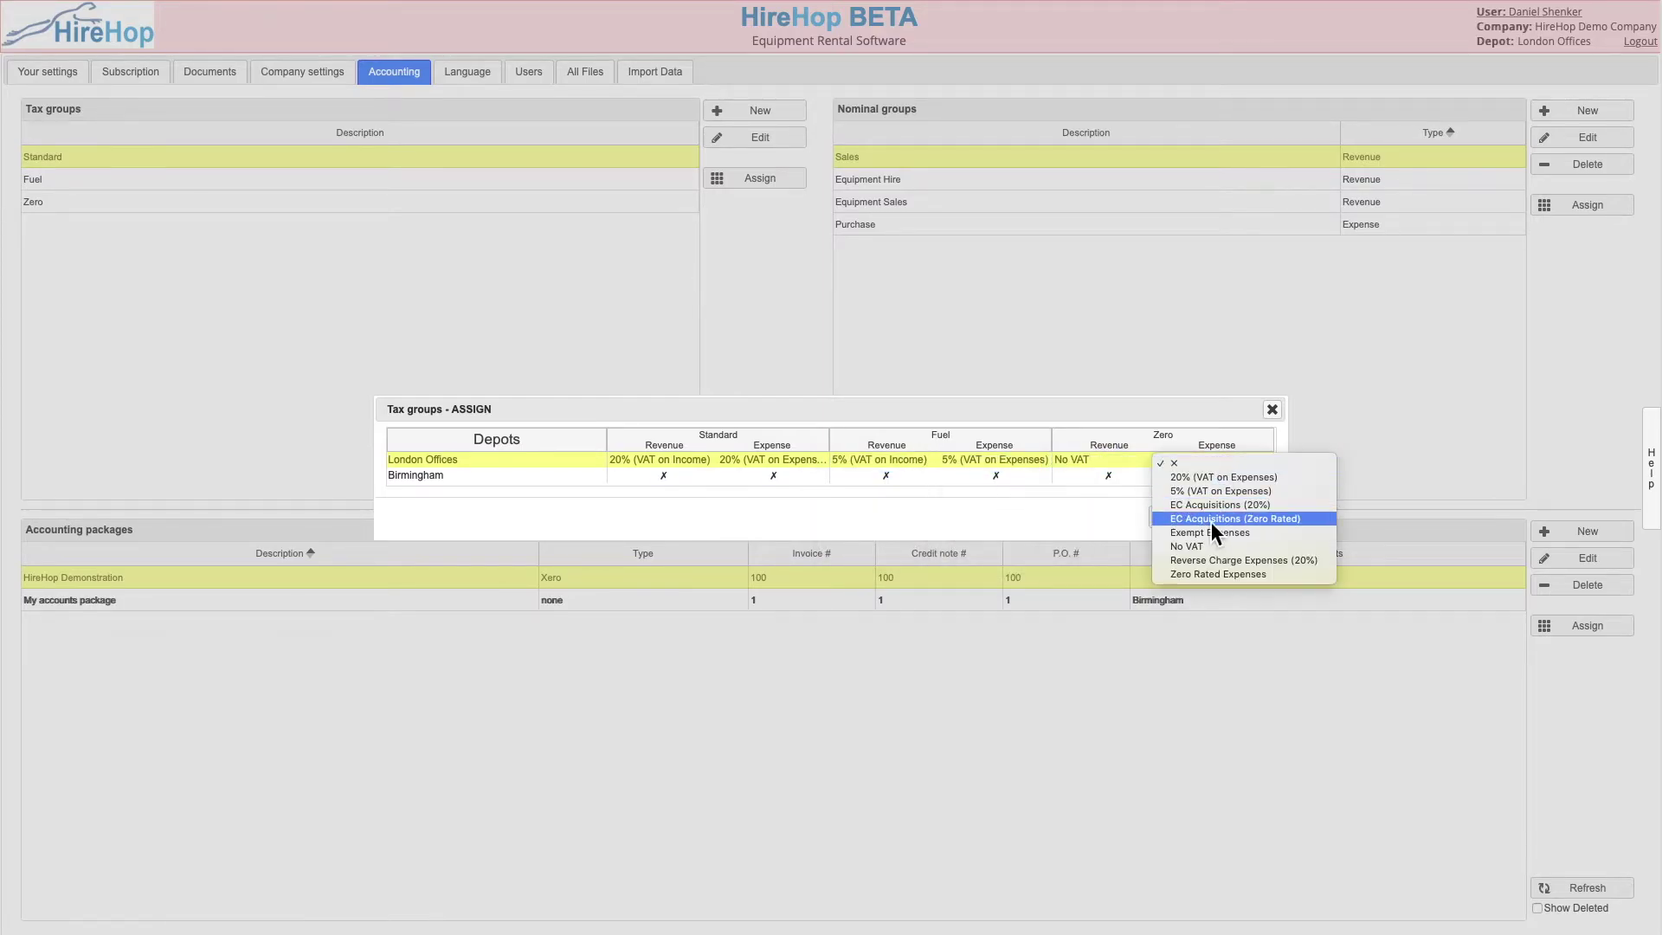
pyautogui.click(1212, 522)
# For Birmingham, map Standard to Standard rate 20%, Fuel to Reduced rate 5%, Zero to Zero rate 0%, and save
pyautogui.click(684, 476)
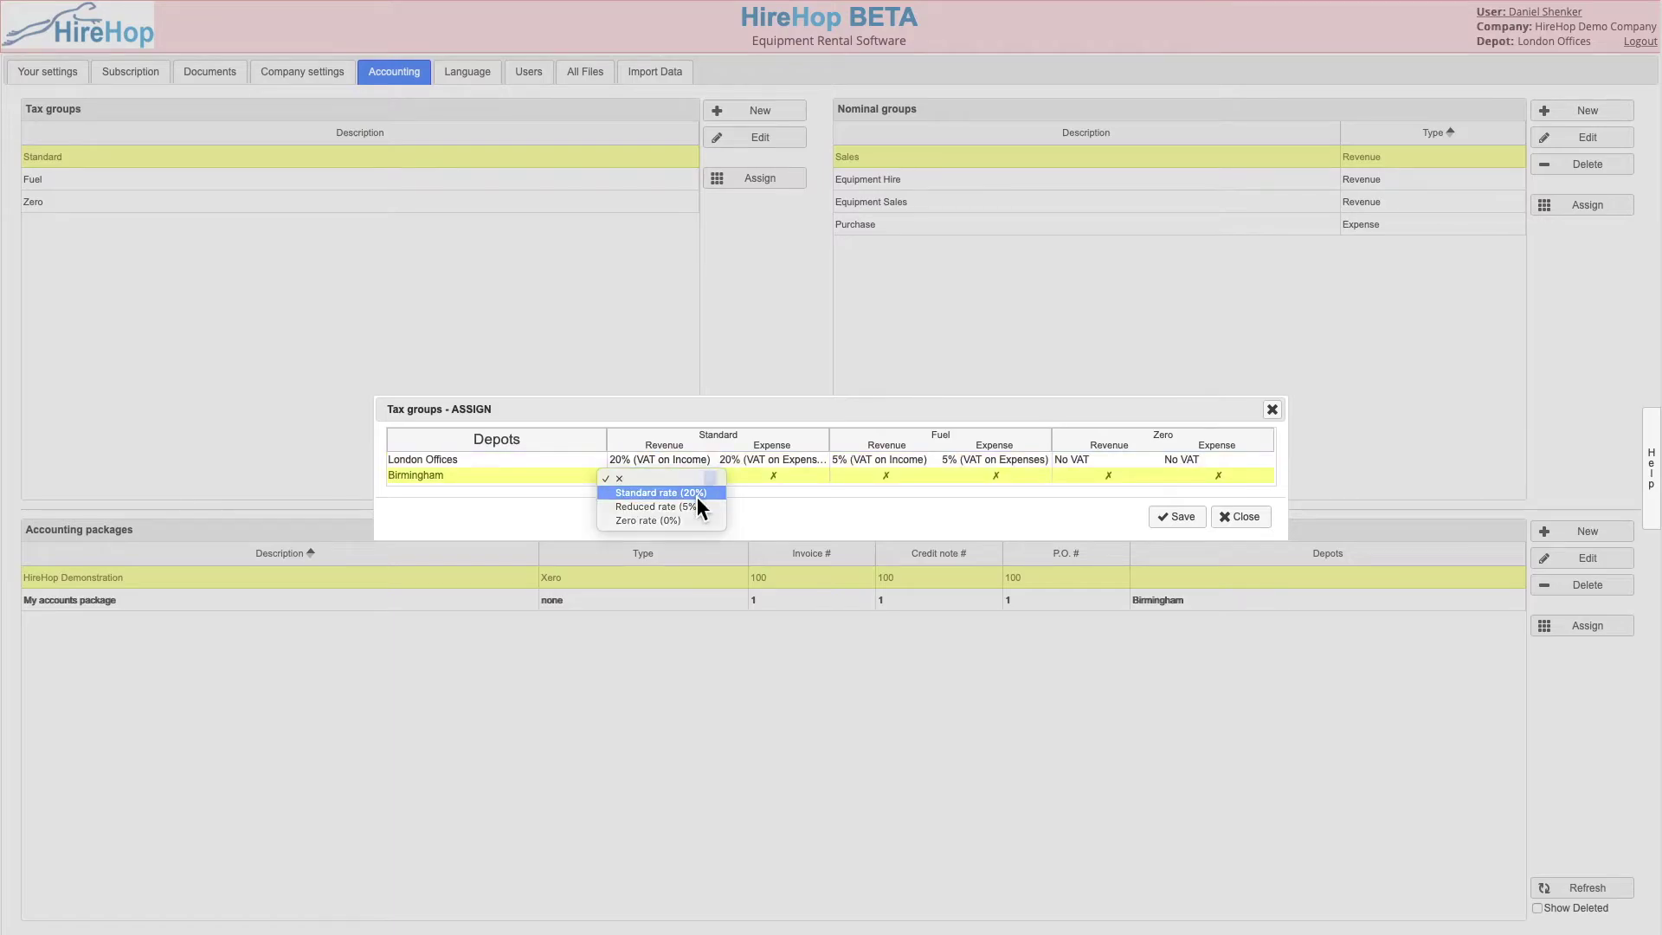
pyautogui.click(698, 494)
pyautogui.click(773, 475)
pyautogui.click(786, 492)
pyautogui.click(880, 475)
pyautogui.click(881, 493)
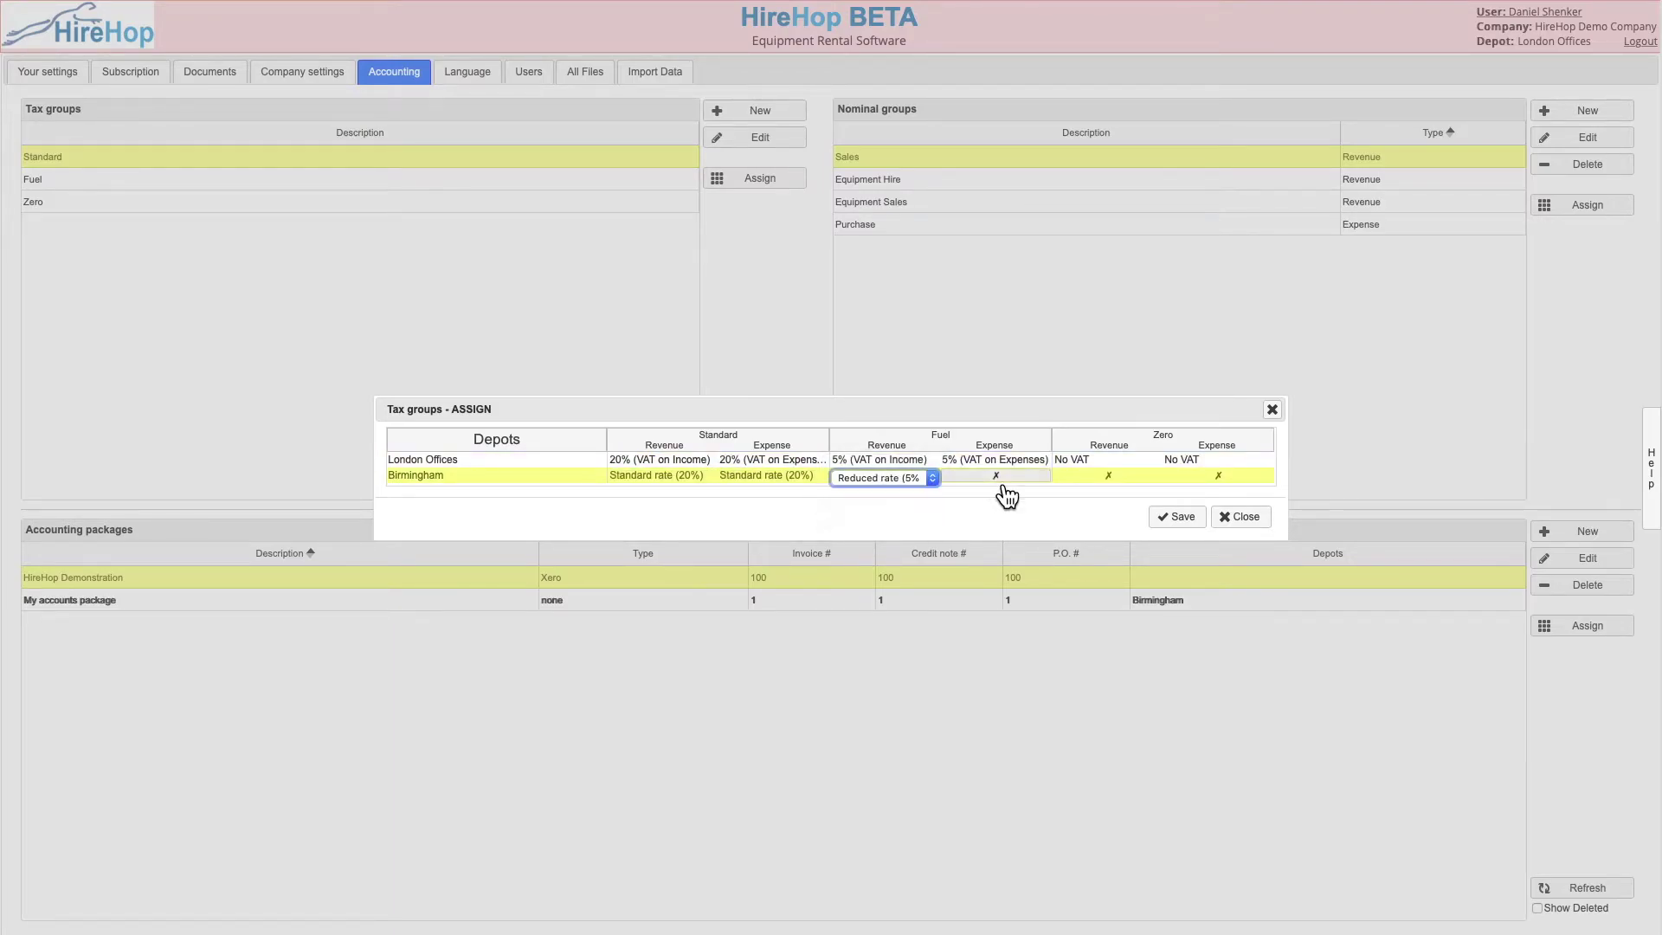
pyautogui.click(996, 476)
pyautogui.click(1009, 494)
pyautogui.click(1108, 475)
pyautogui.click(1095, 506)
pyautogui.click(1212, 478)
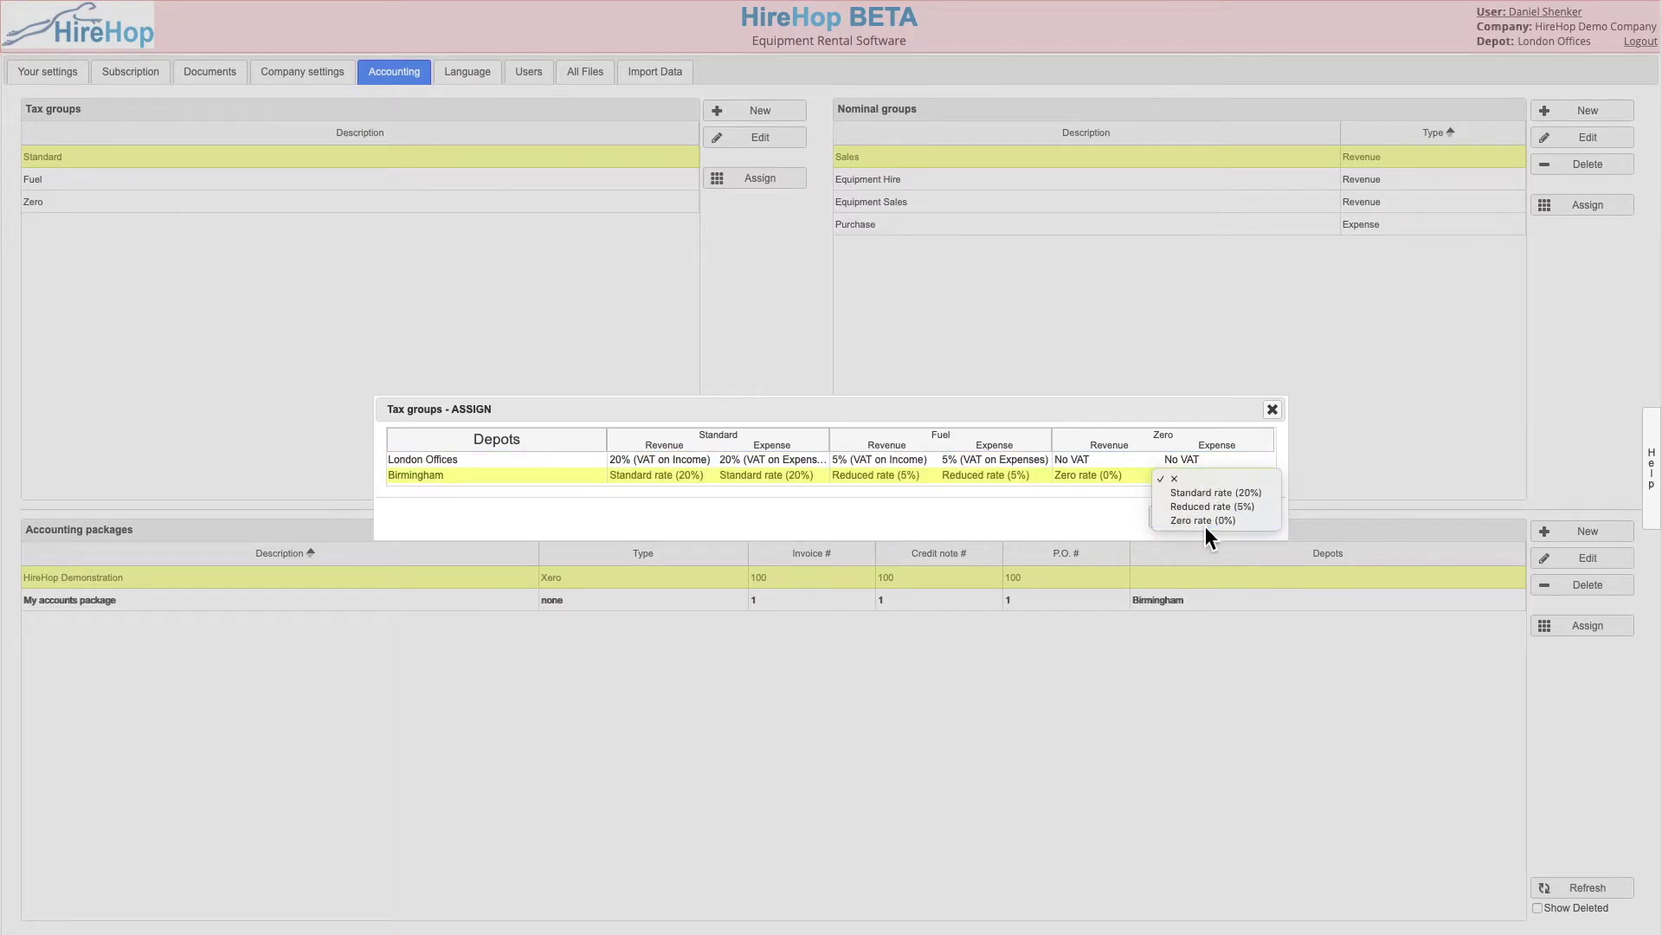
pyautogui.click(1205, 525)
pyautogui.click(1177, 517)
pyautogui.click(1578, 202)
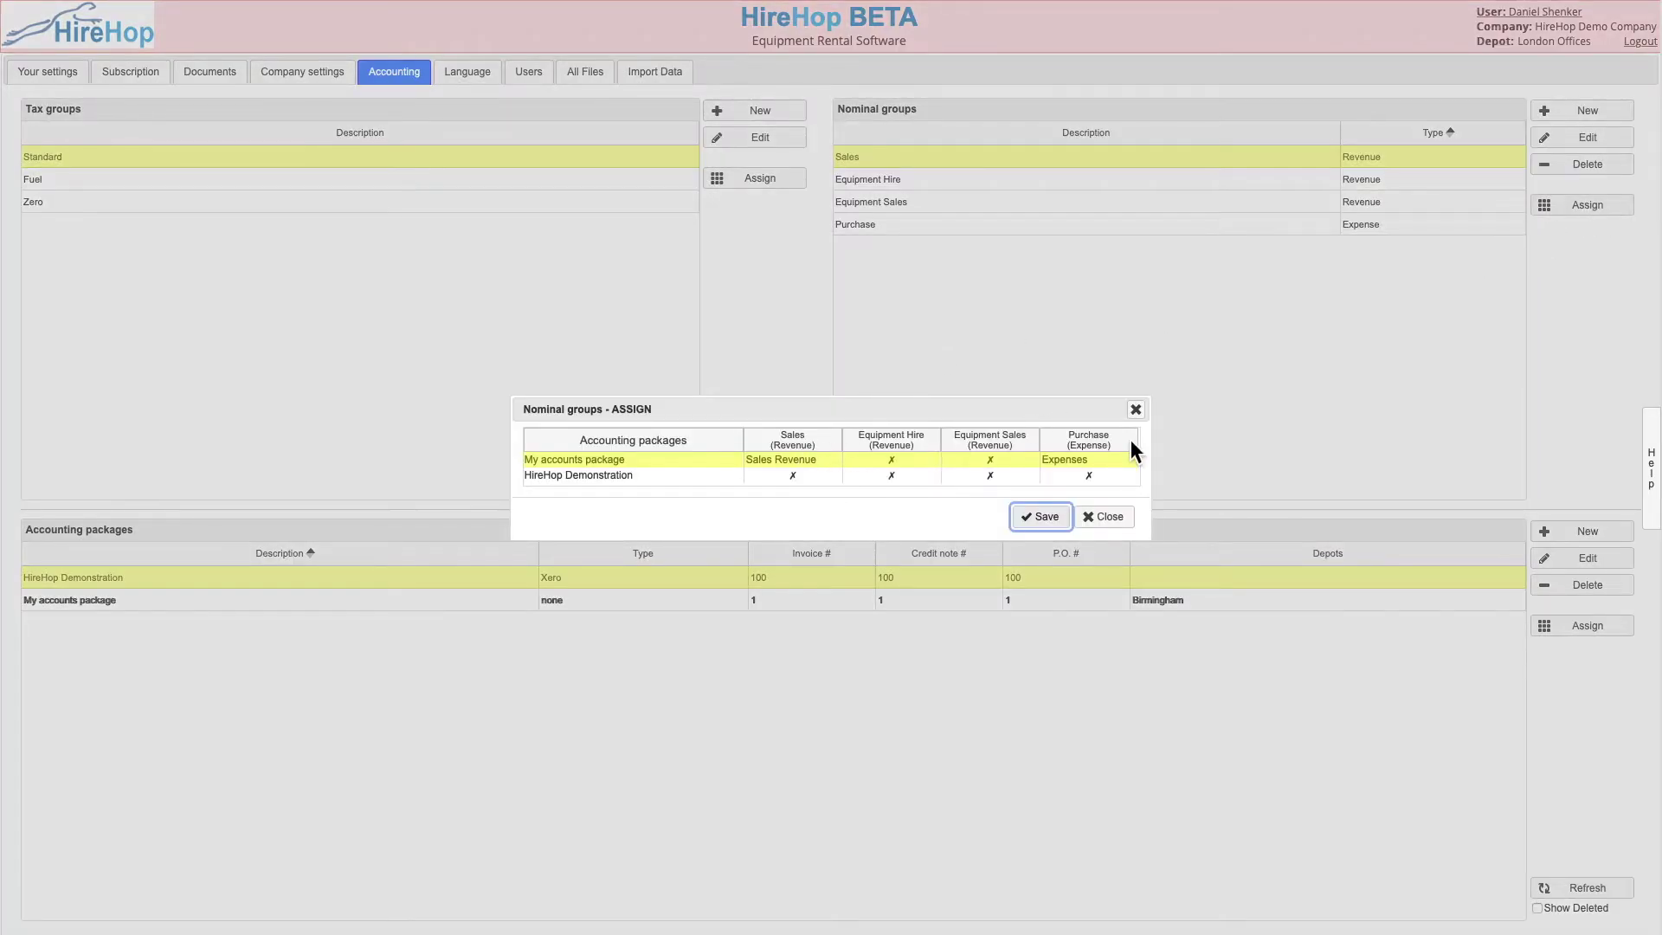
# Map HireHop Demonstration's groups to Sales, Equipment Hire, Equipment Sales, and Purchase to Cost of Goods Sold, then save
pyautogui.click(801, 476)
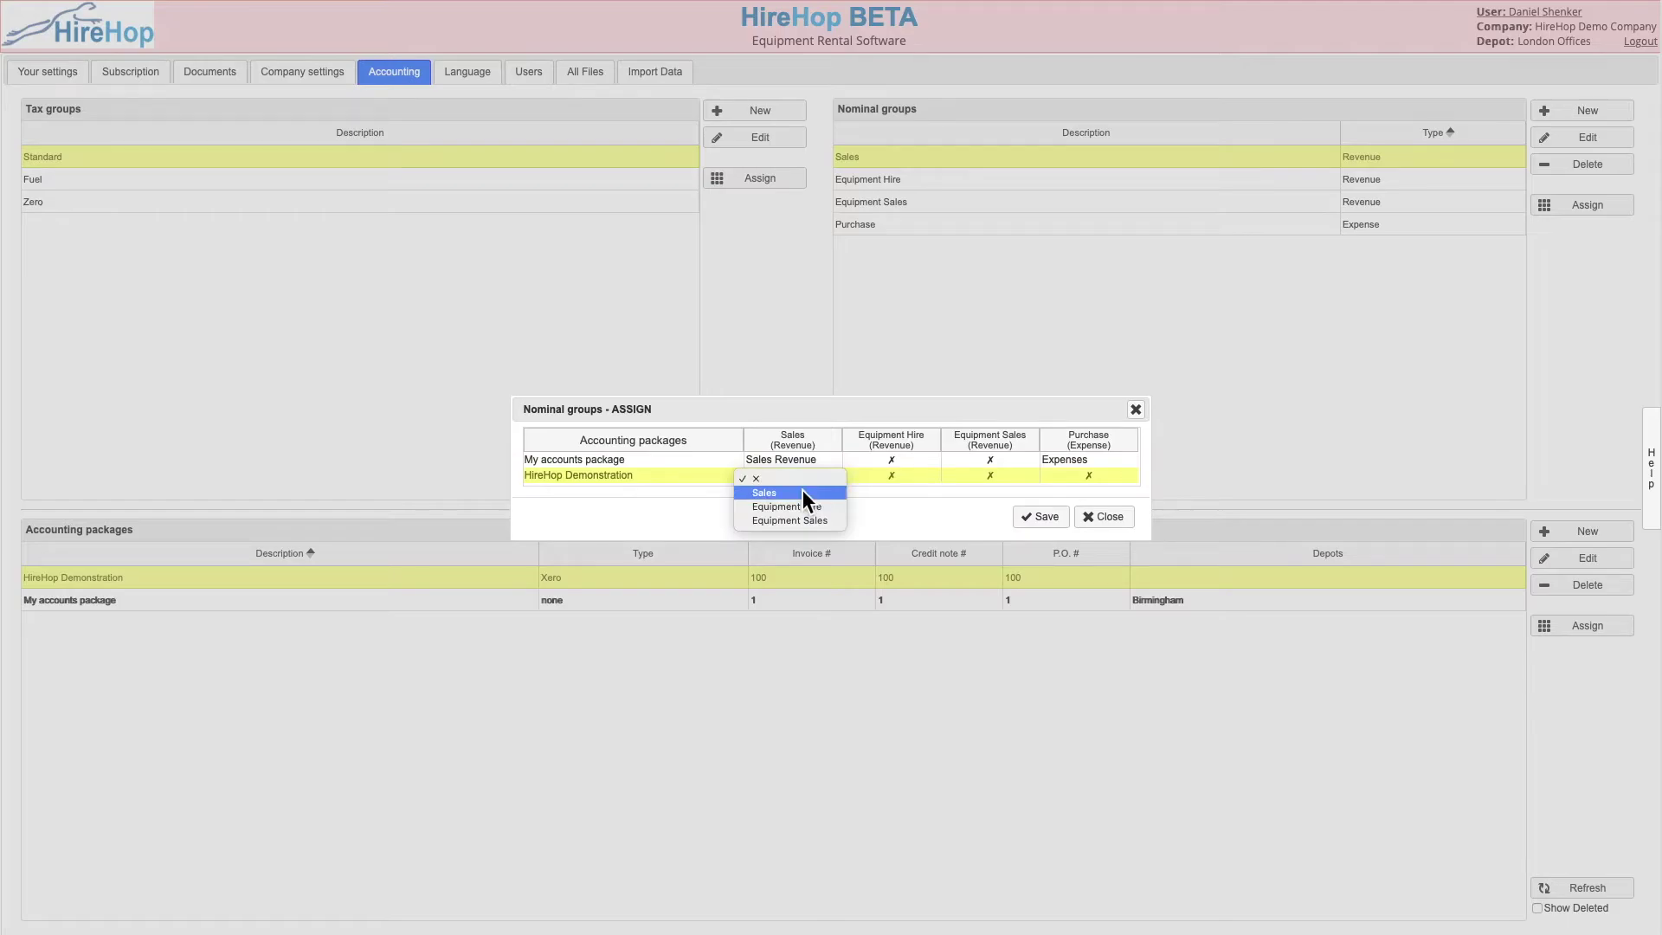
pyautogui.click(803, 490)
pyautogui.click(892, 475)
pyautogui.click(900, 506)
pyautogui.click(995, 475)
pyautogui.click(1004, 520)
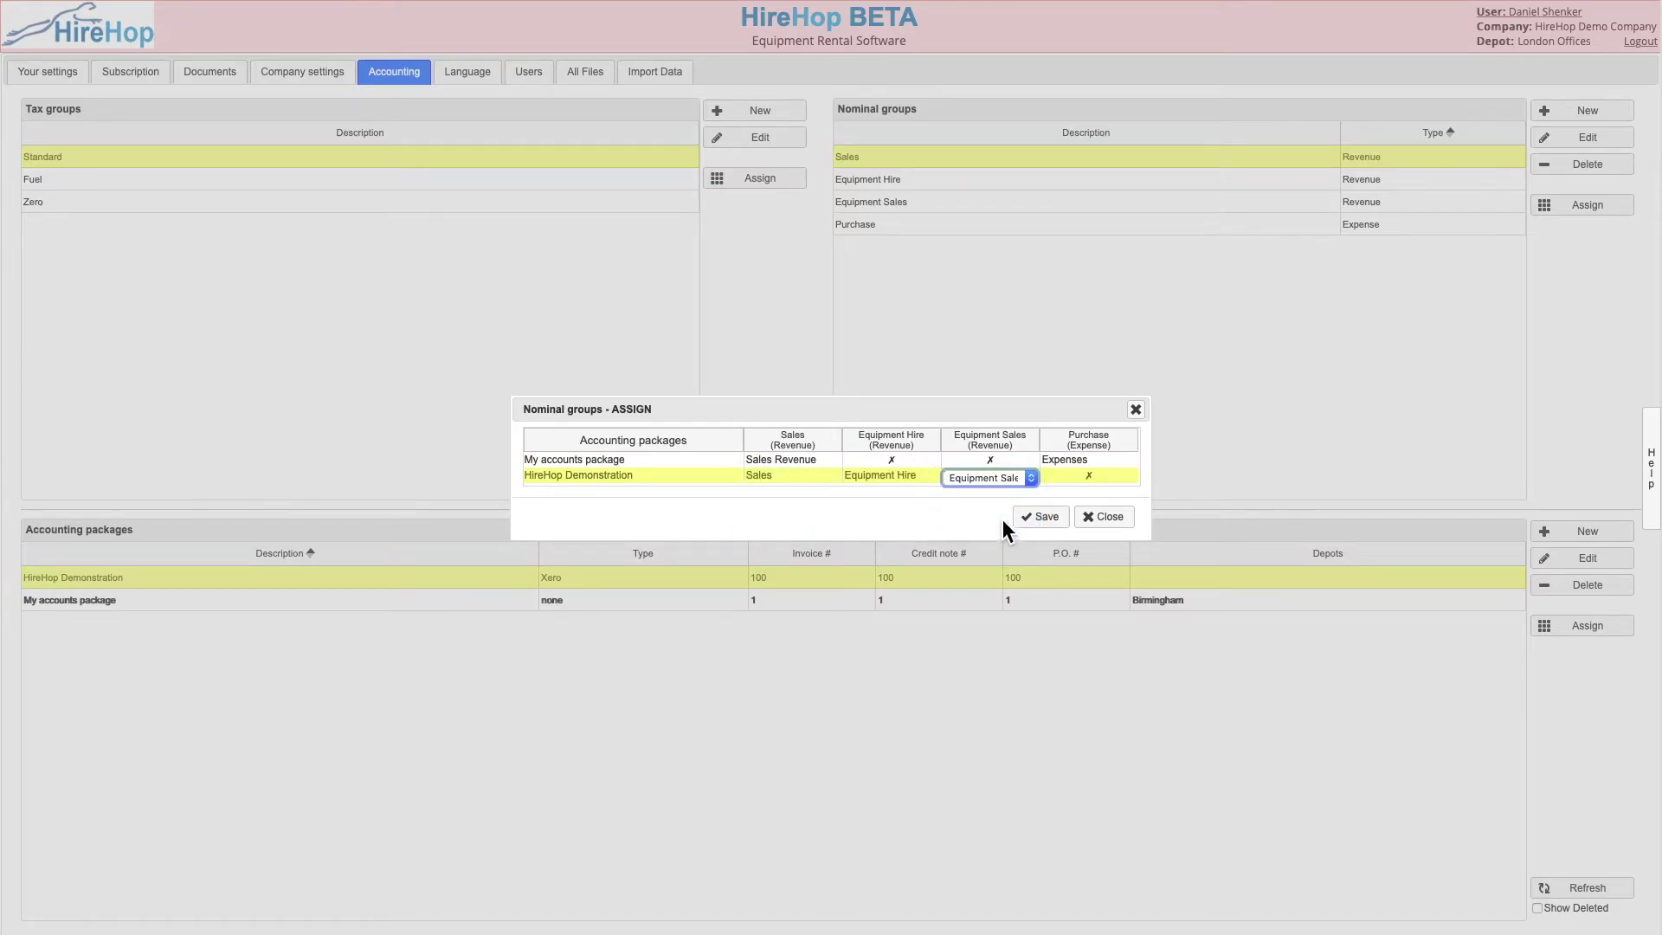
pyautogui.click(1088, 475)
pyautogui.click(1124, 493)
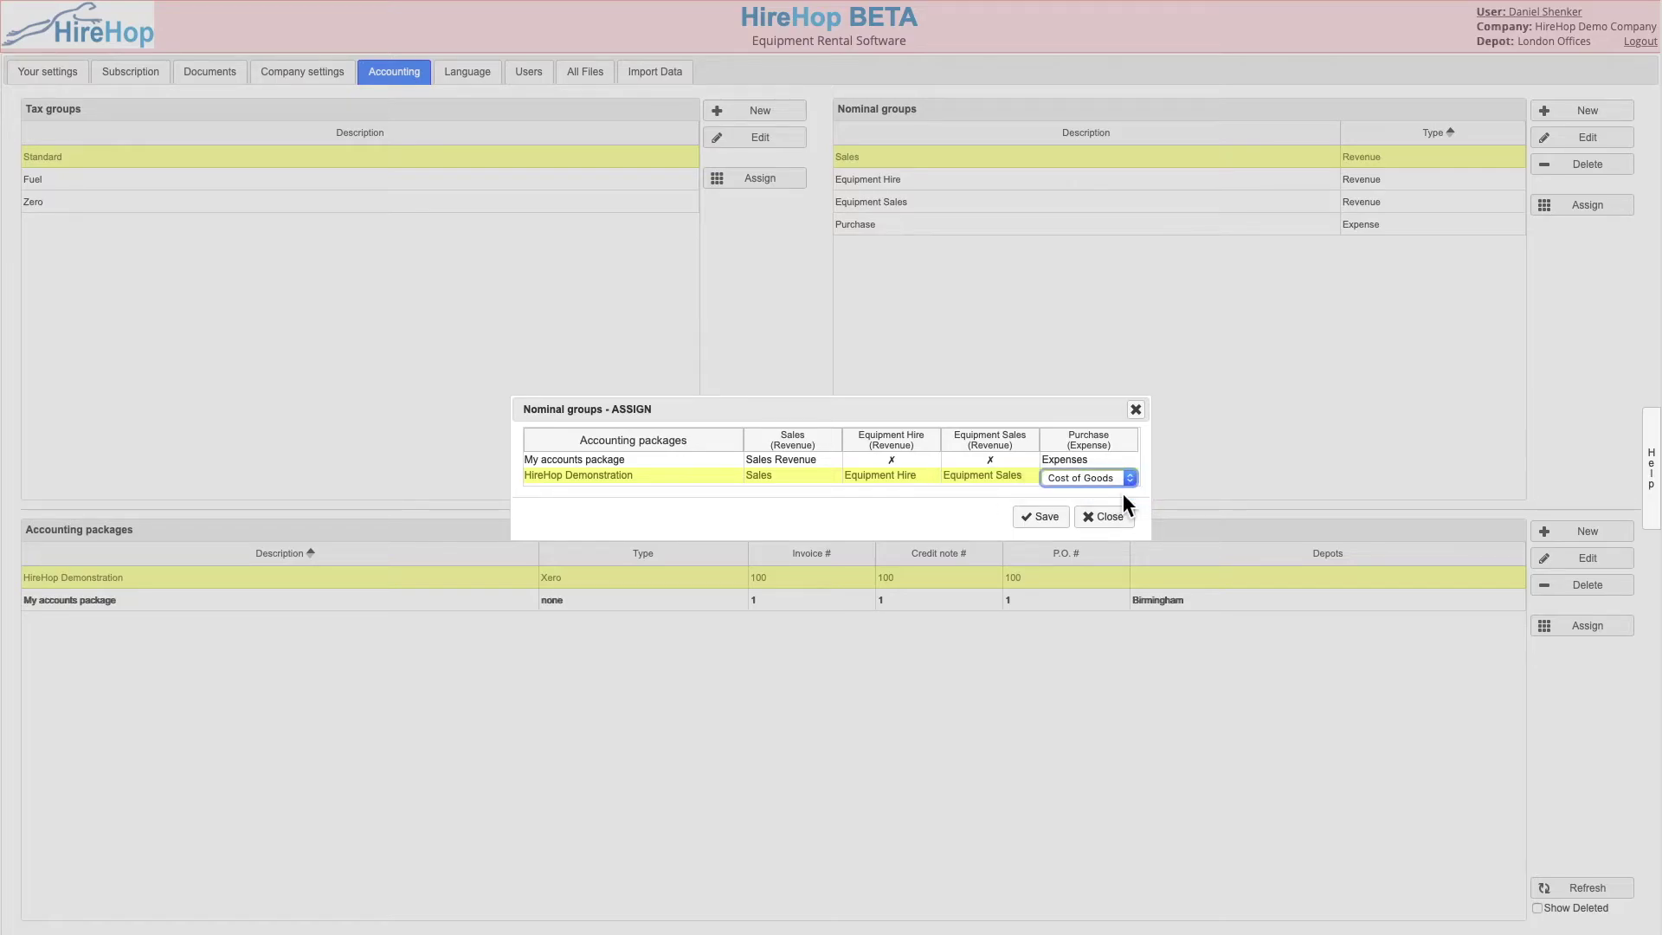
pyautogui.click(1048, 516)
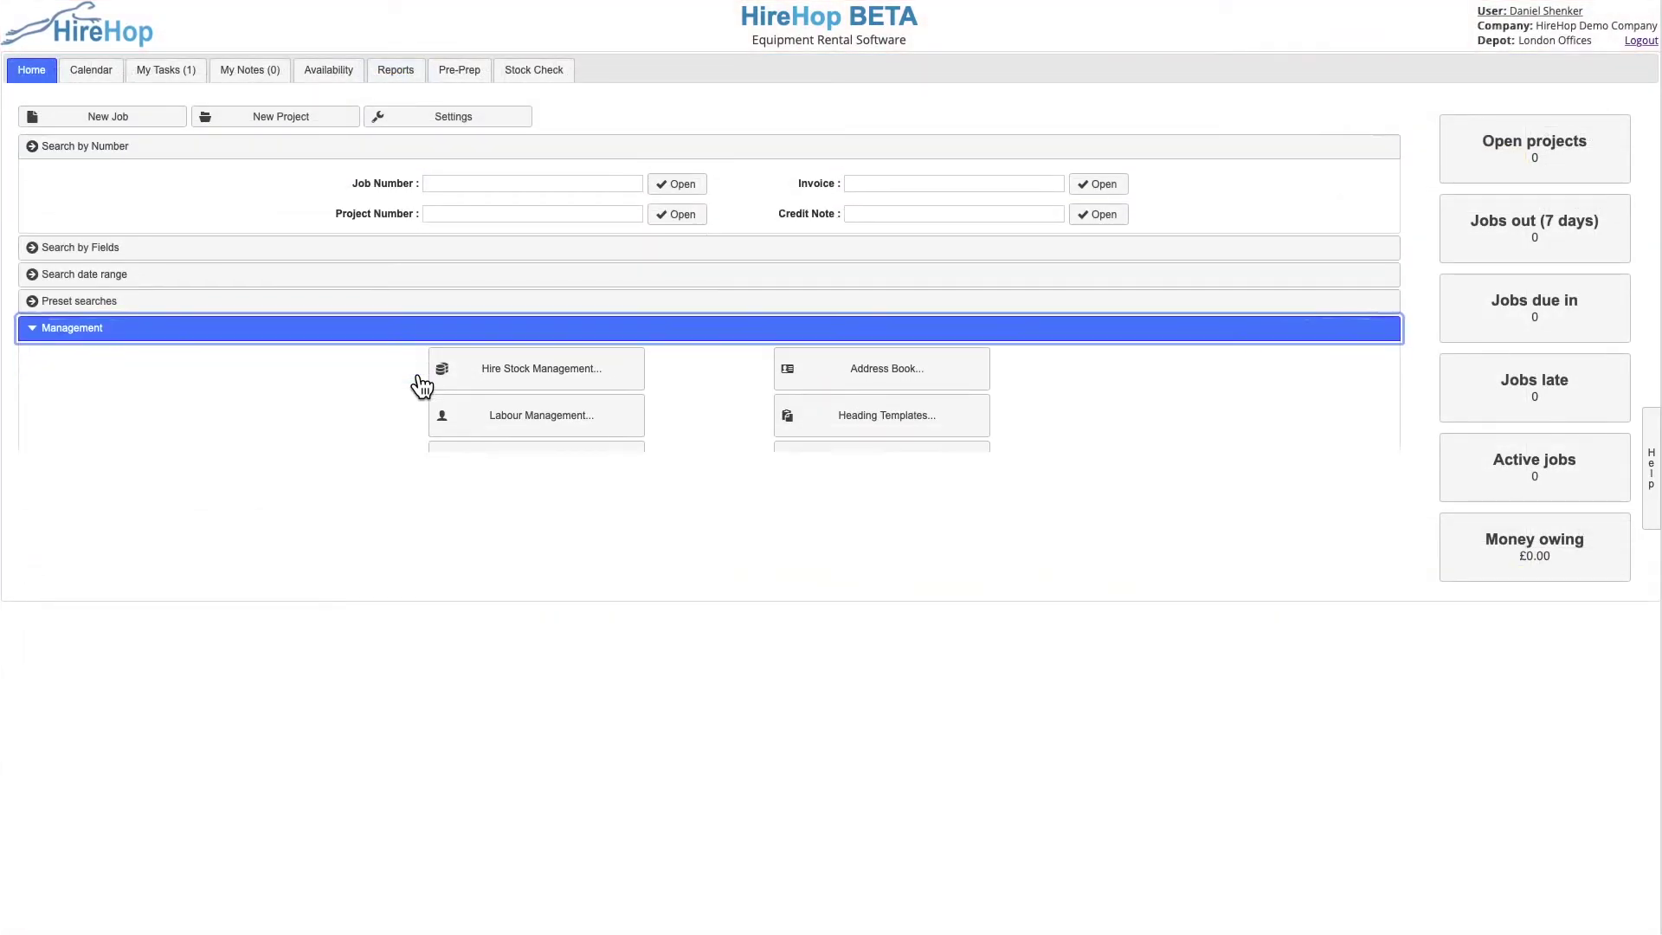
# Start a new stock item from Hire Stock management
pyautogui.click(494, 311)
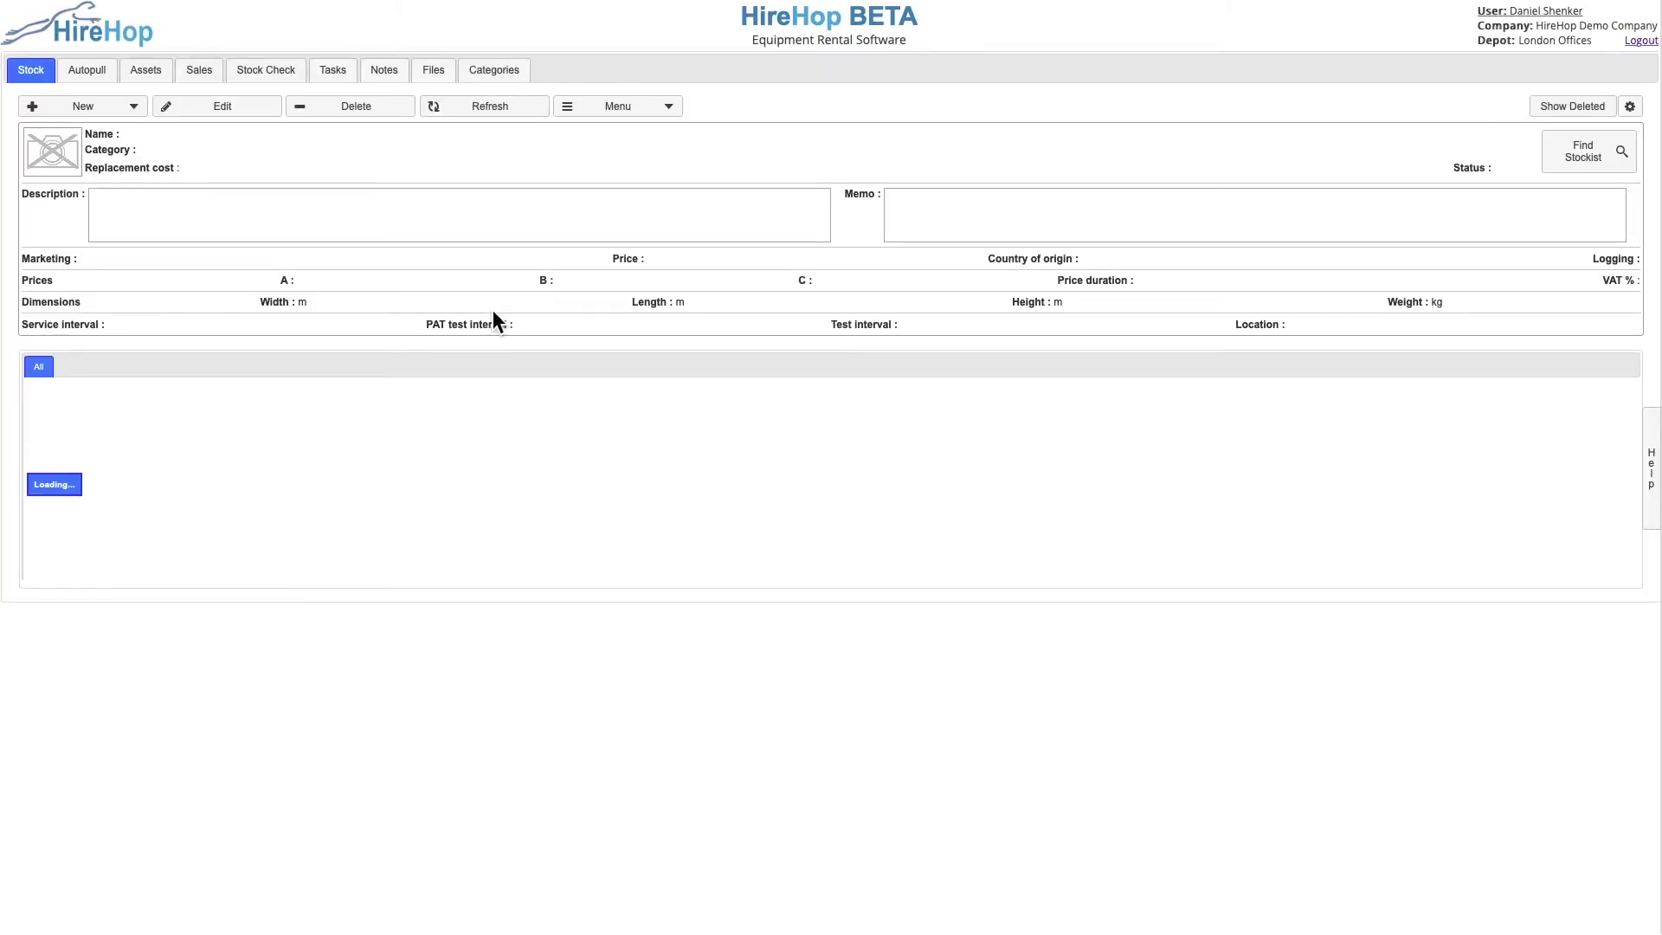
pyautogui.click(133, 106)
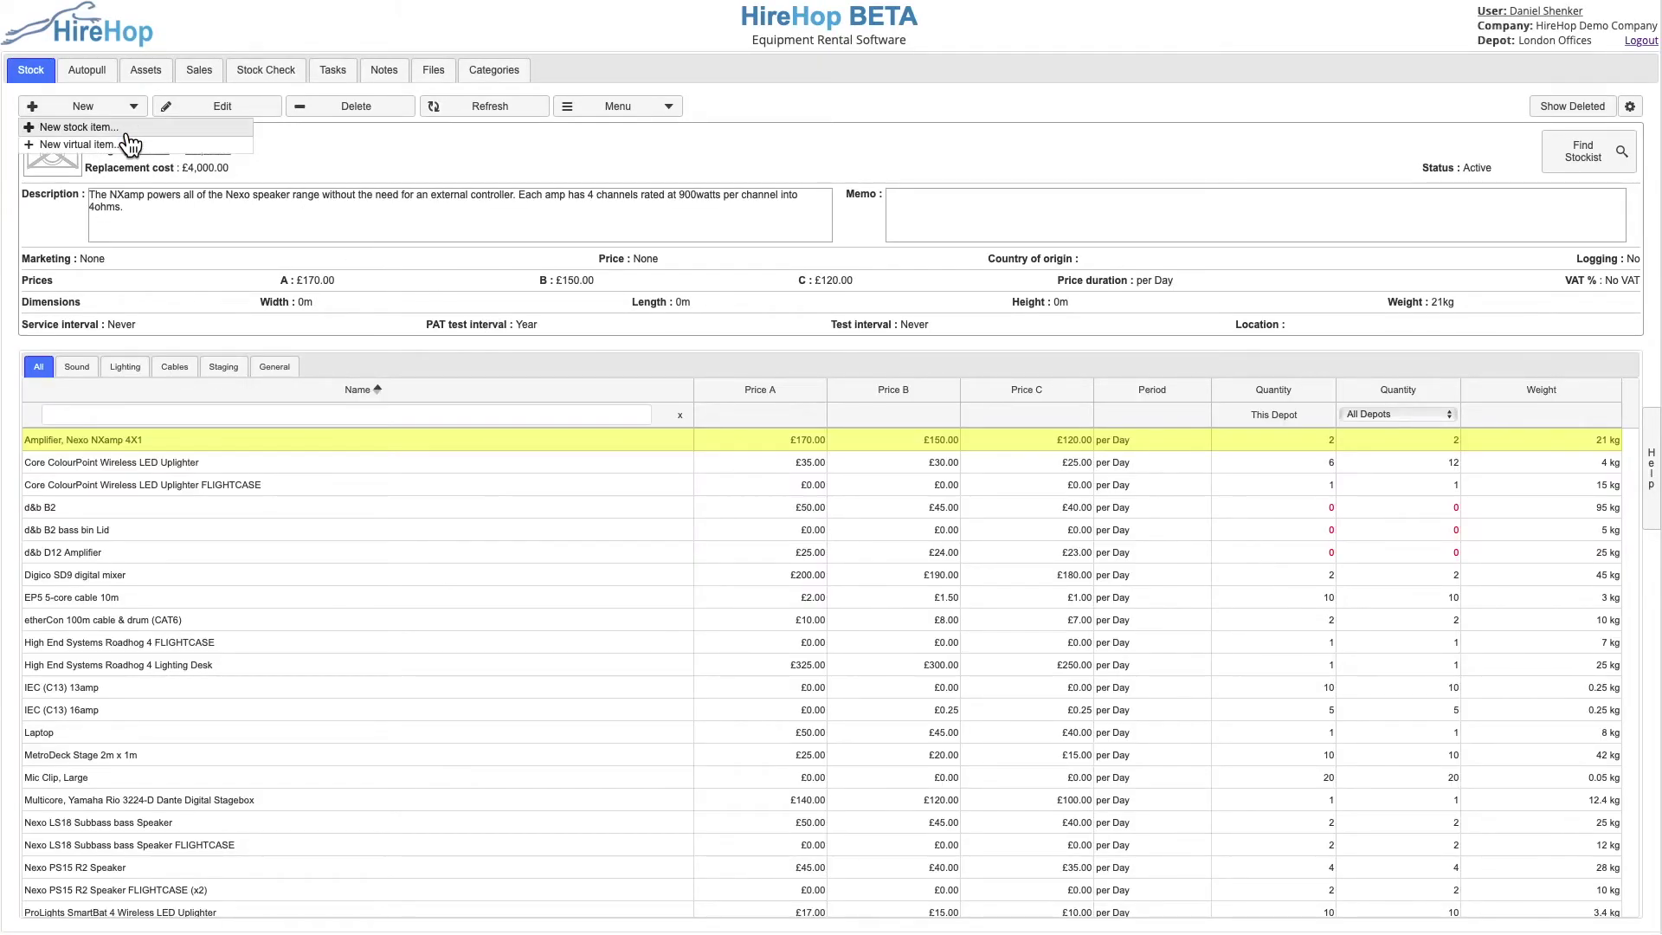
pyautogui.click(127, 137)
# Keep the item's tax group at Standard and set its sales nominal group to Equipment Hire
pyautogui.click(1044, 507)
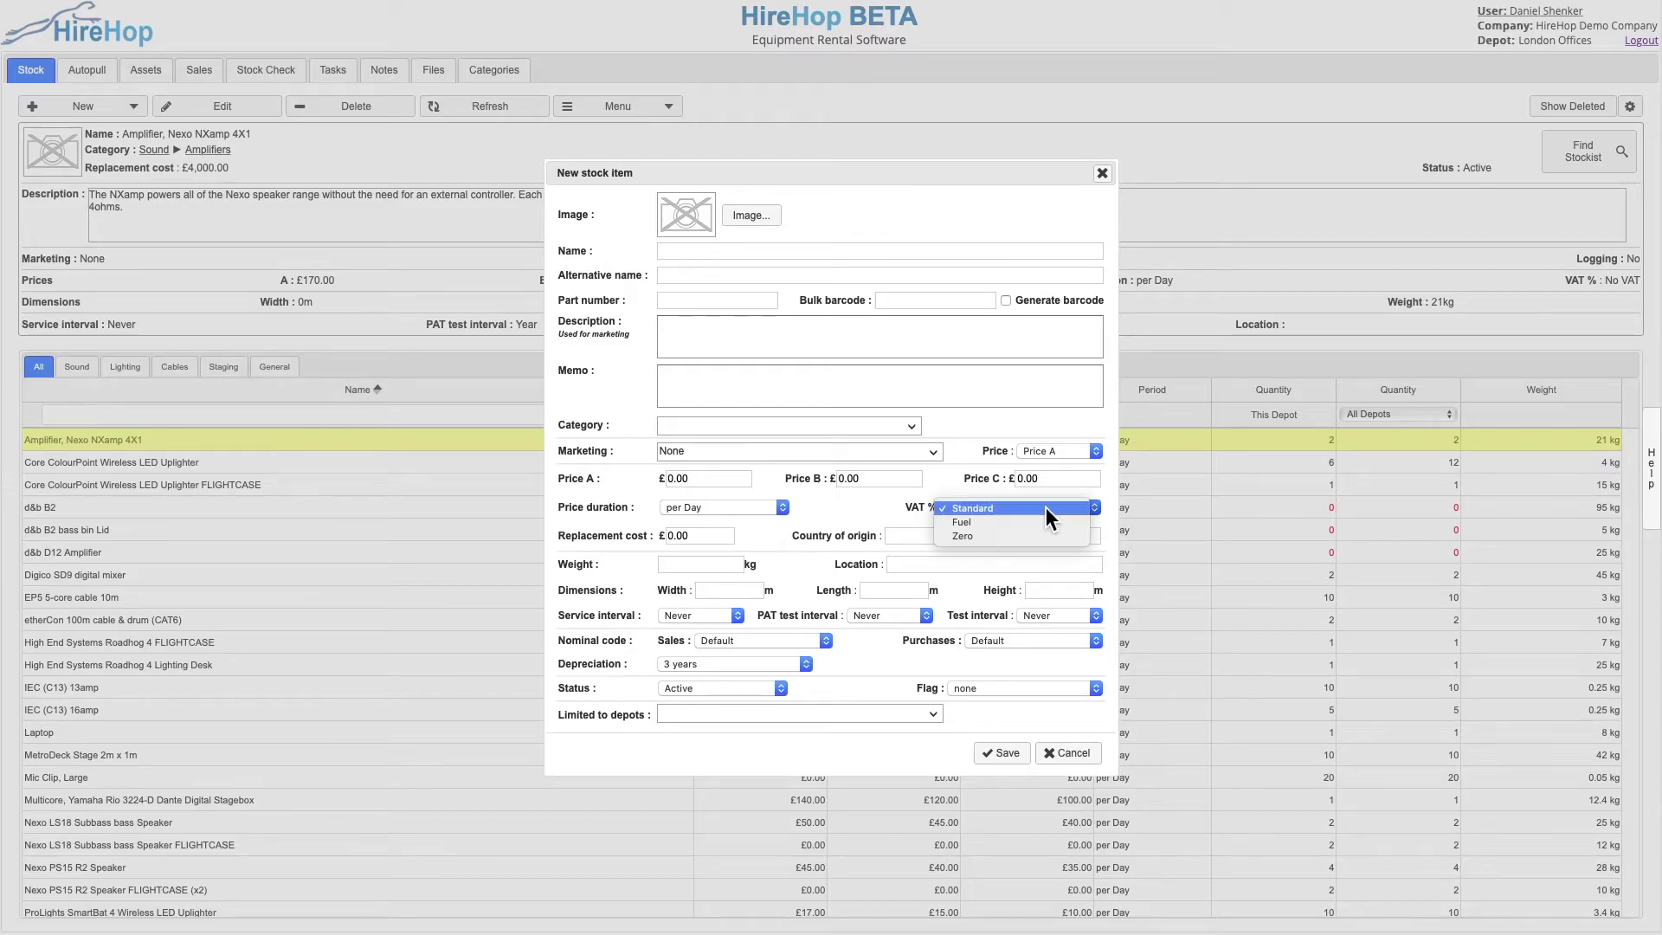
pyautogui.click(1052, 514)
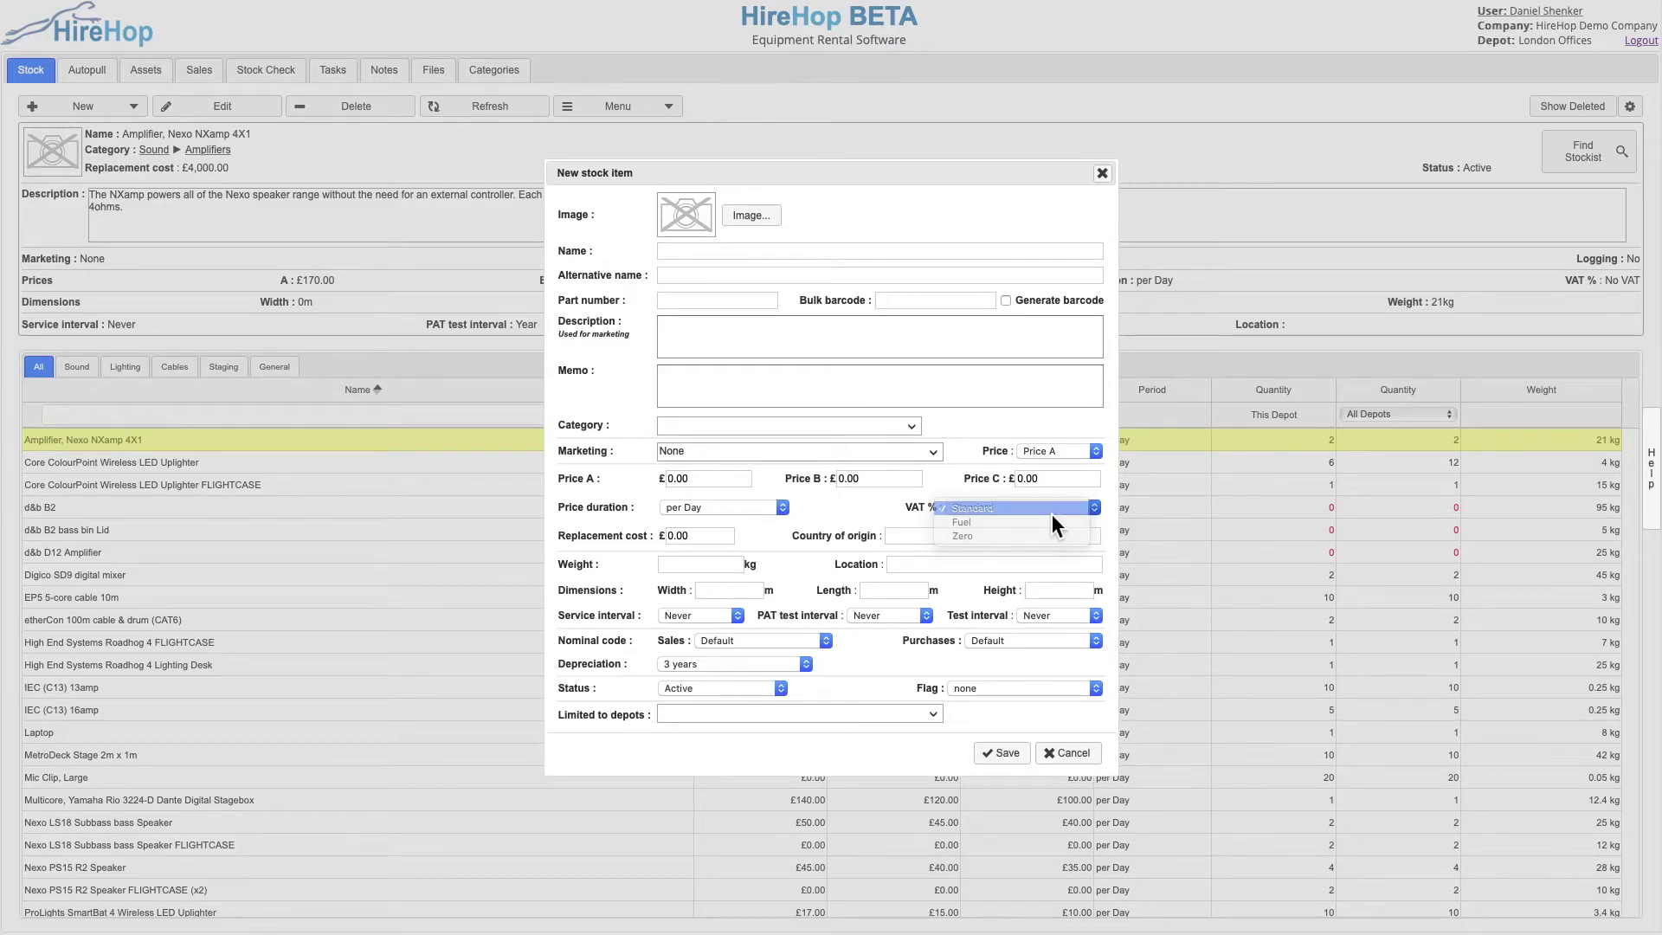
pyautogui.click(751, 640)
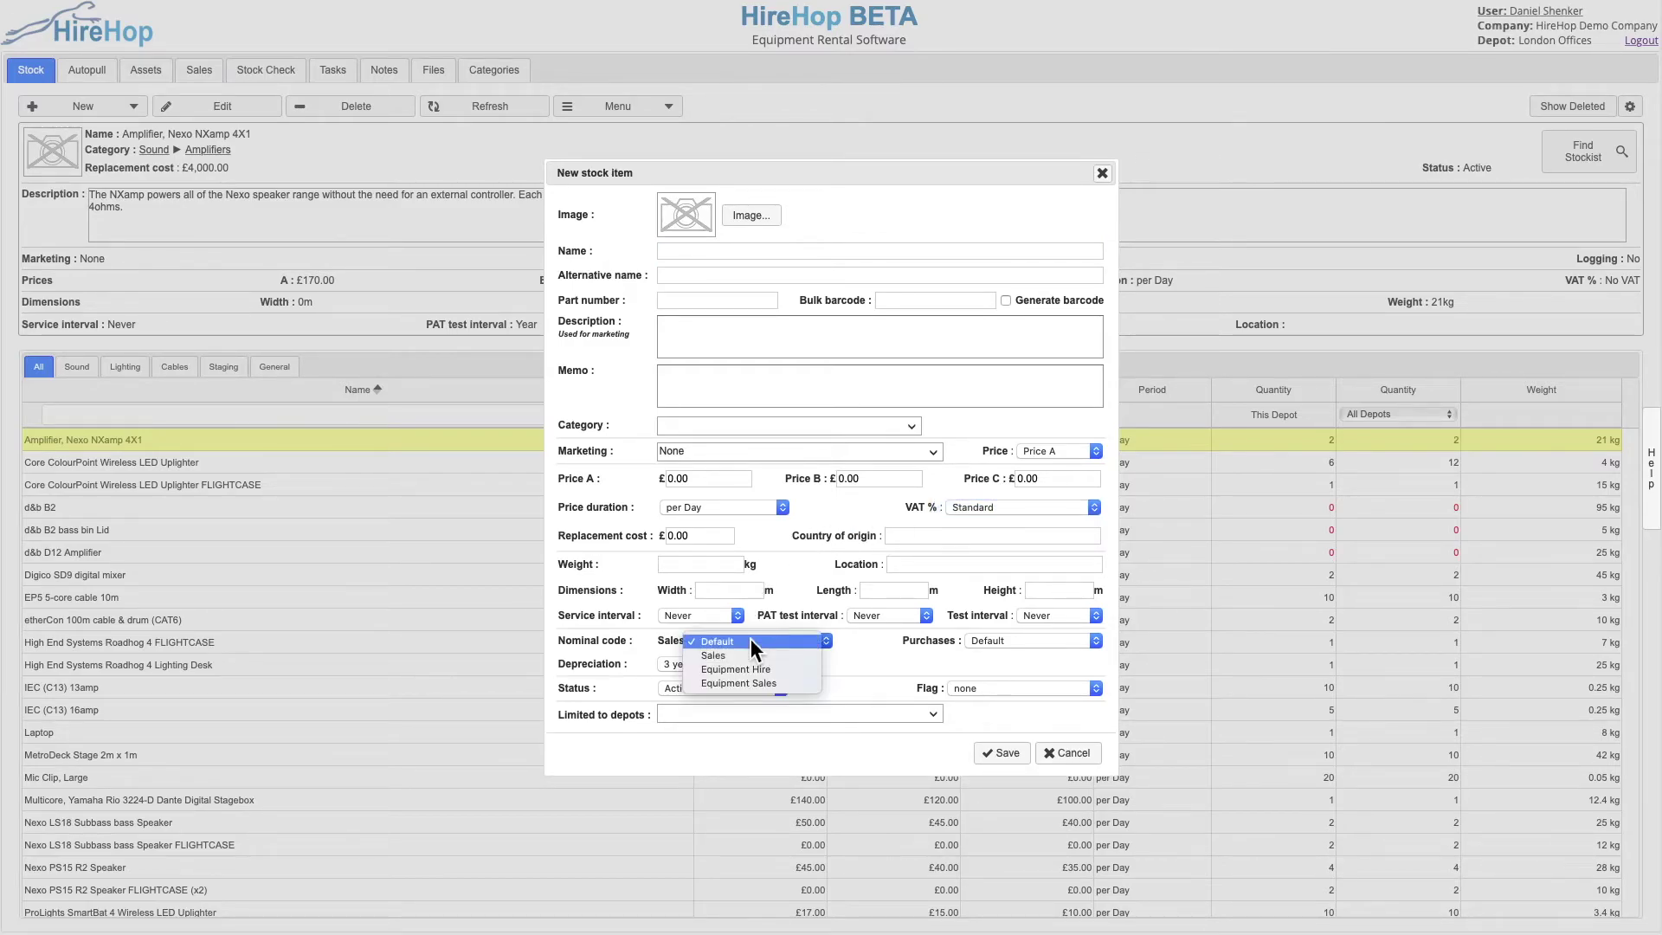
pyautogui.click(755, 673)
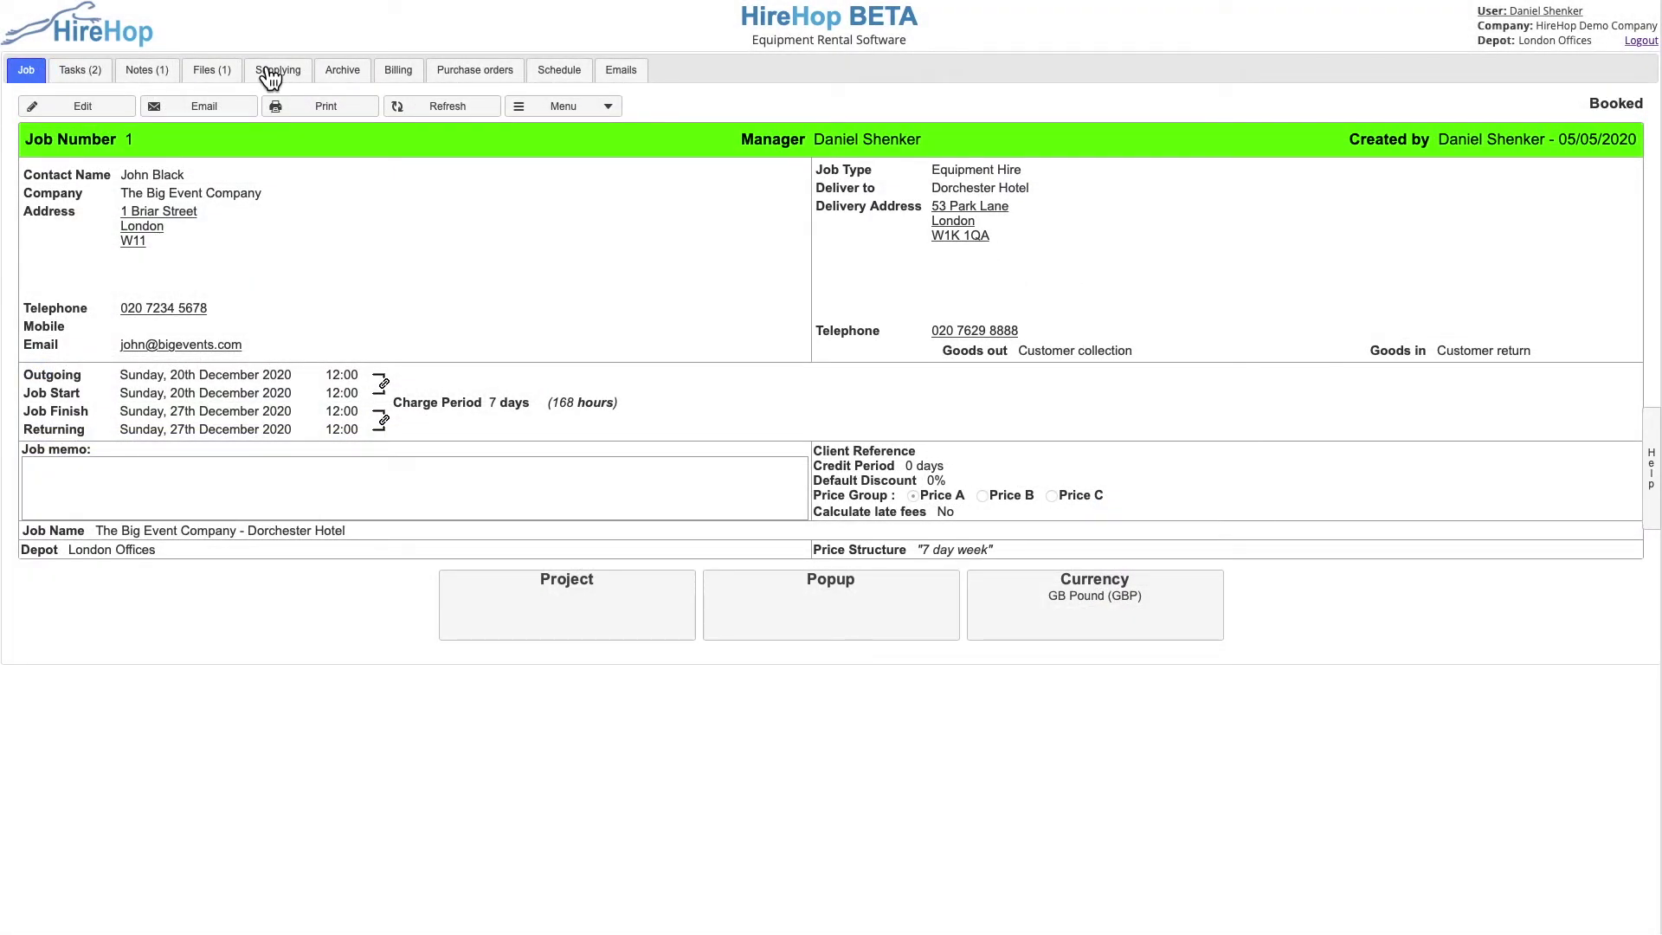
# Create and save a new draft invoice on job 1's Billing tab
pyautogui.click(271, 77)
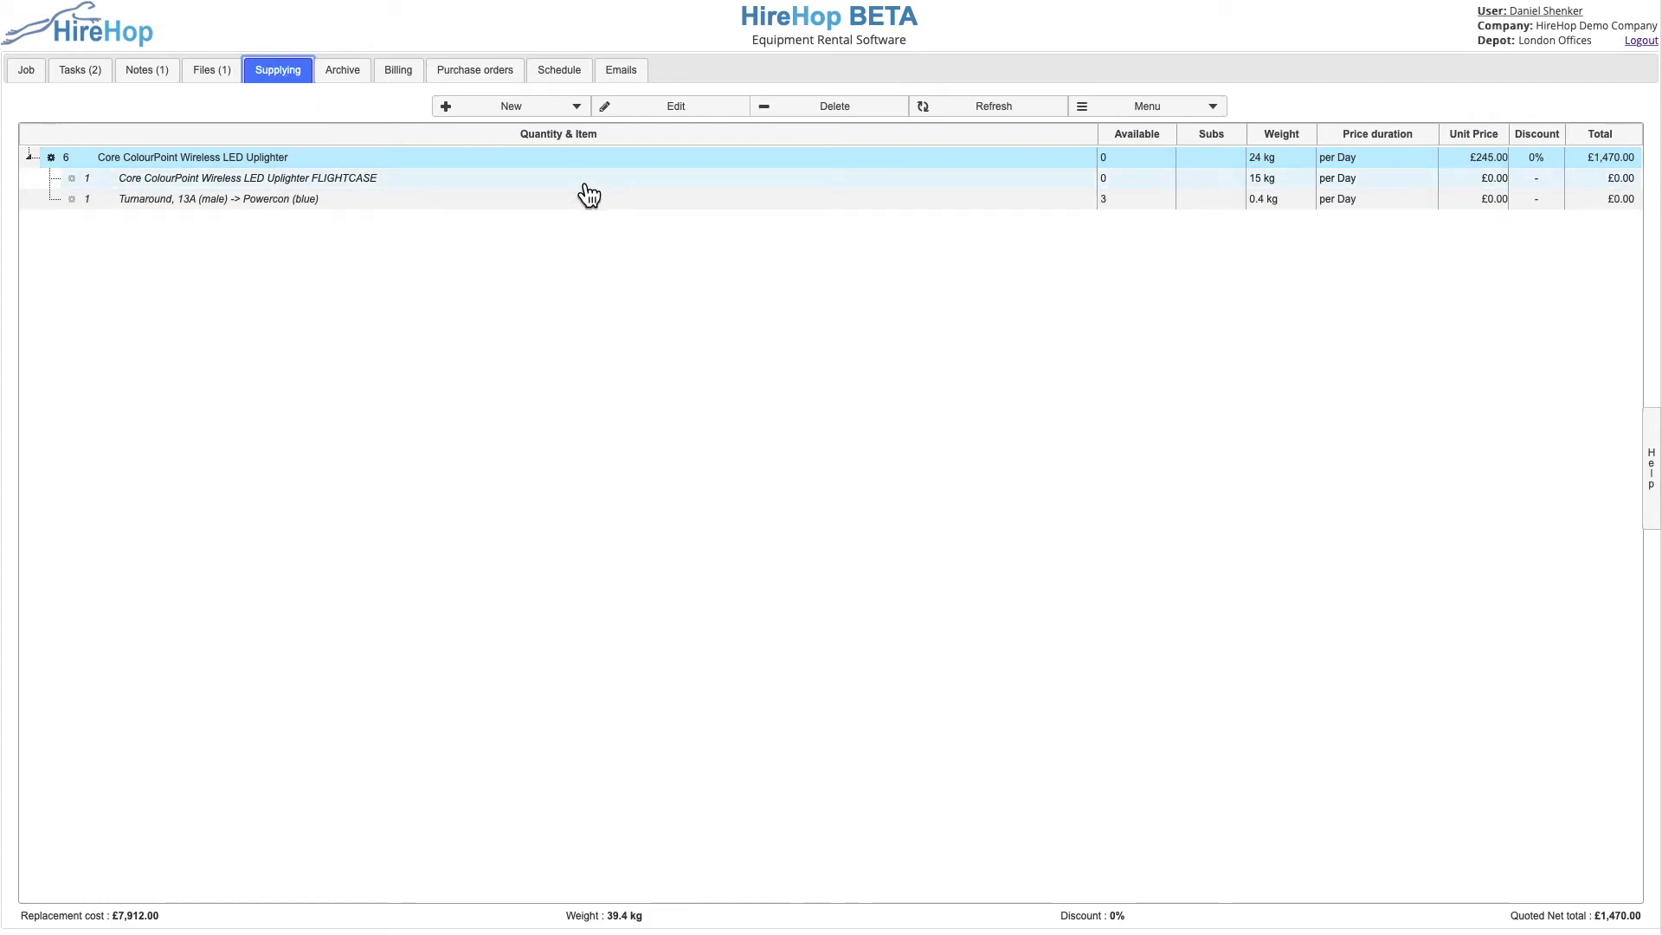
pyautogui.click(415, 76)
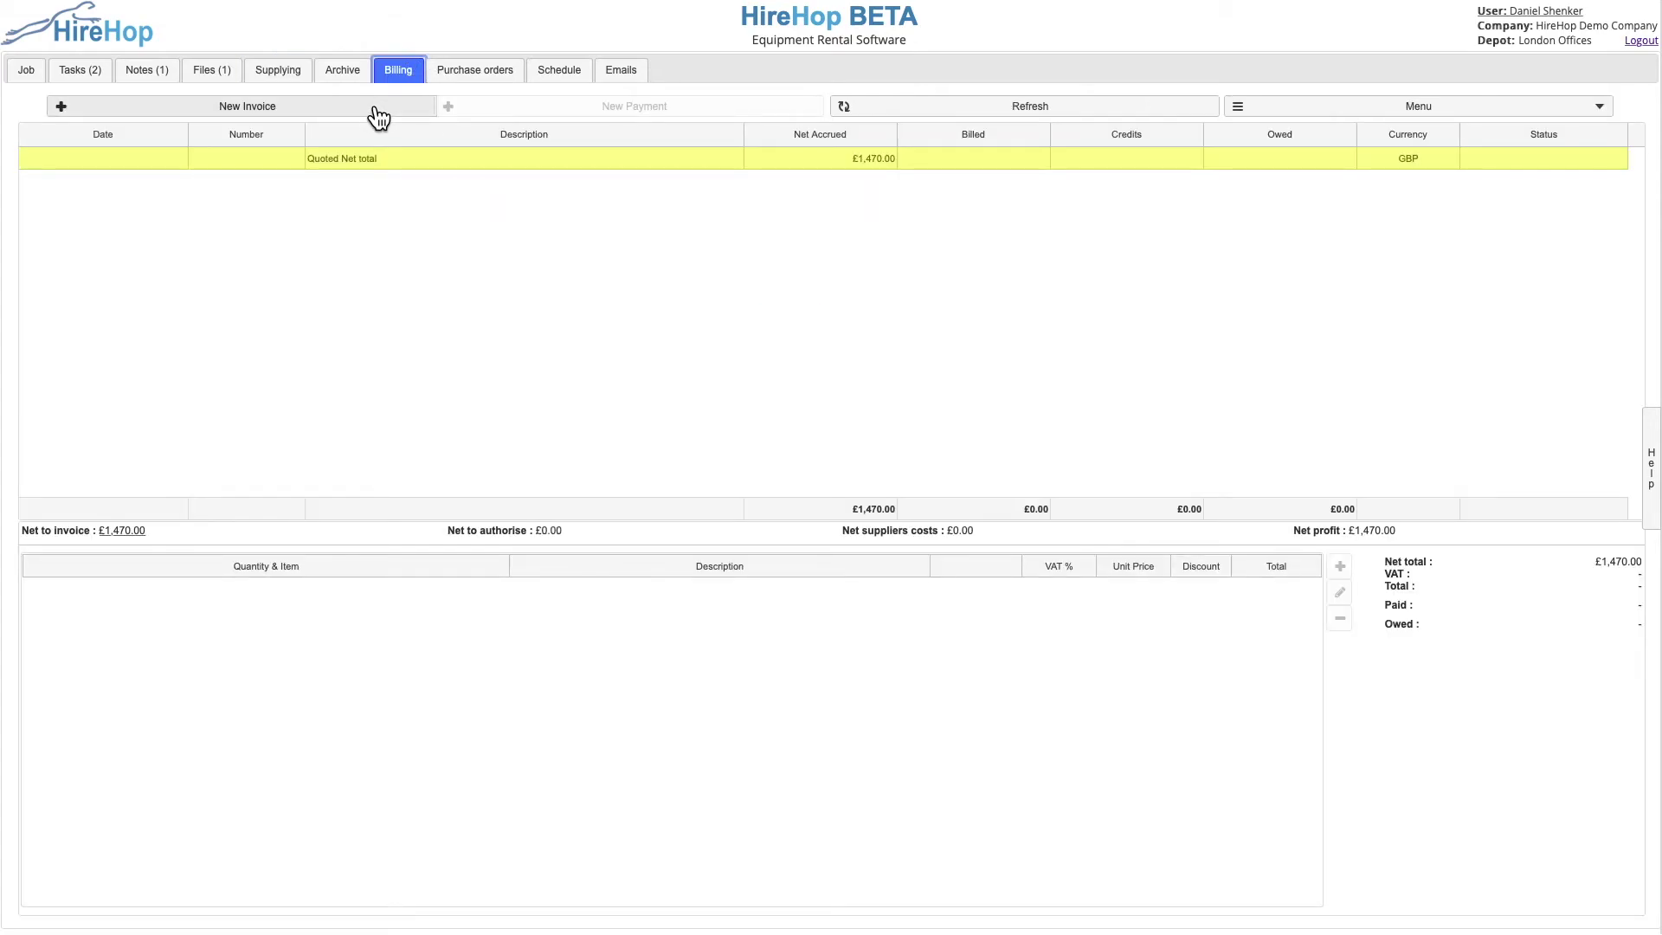
pyautogui.click(371, 109)
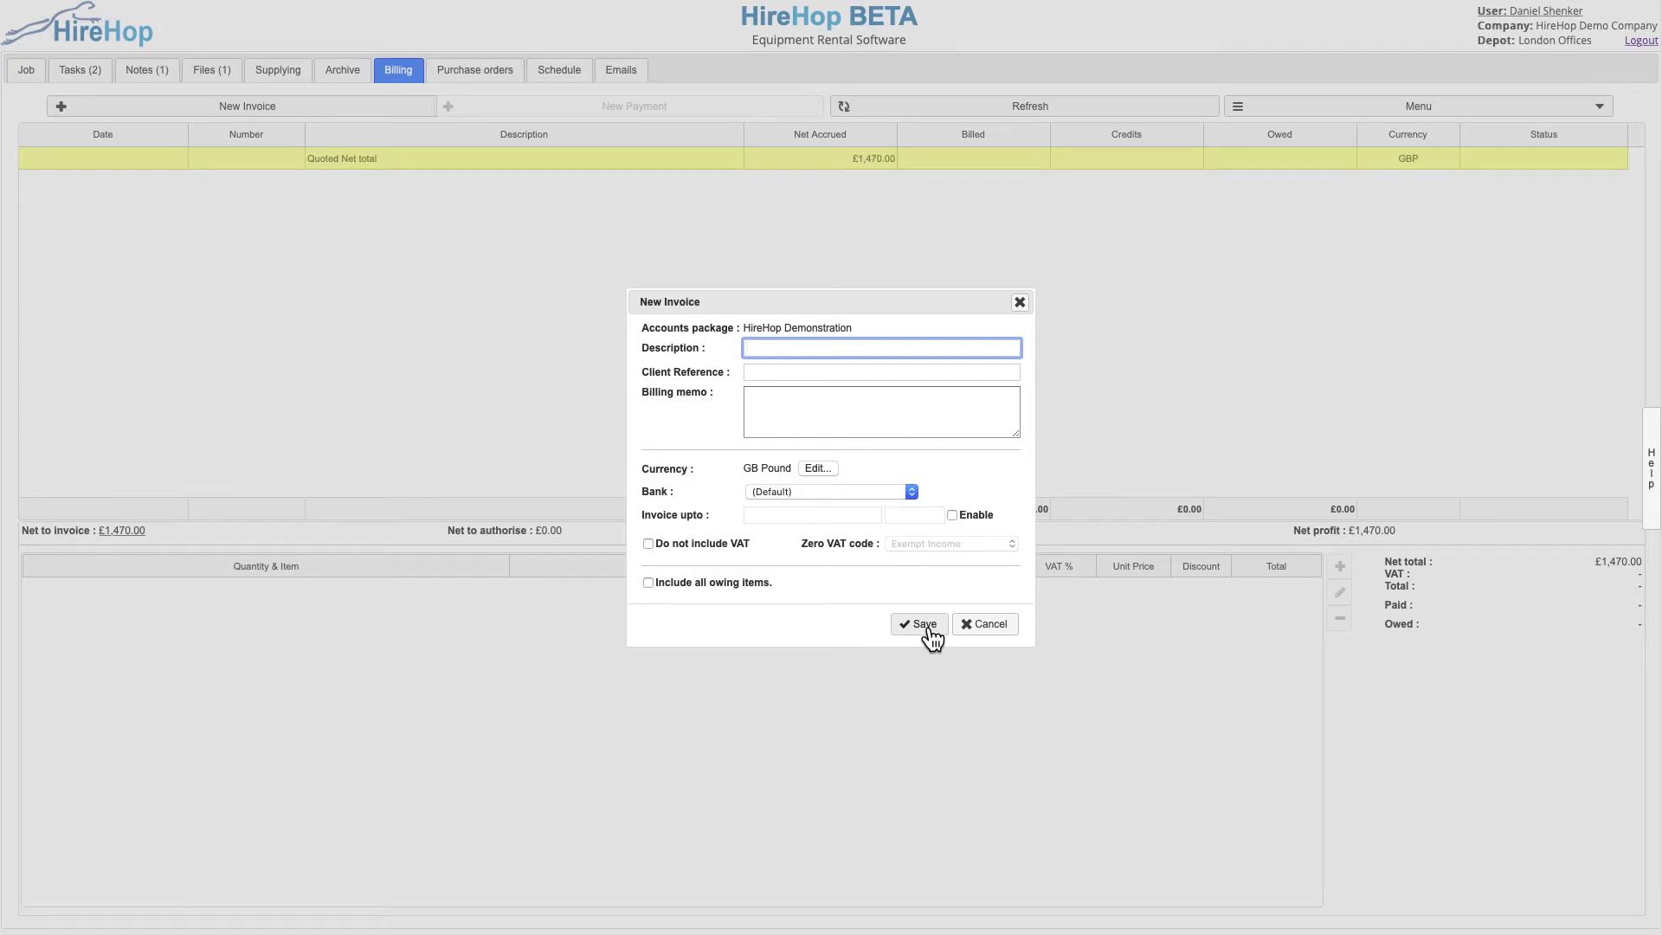
pyautogui.click(924, 624)
# Assign all of the job's items to the invoice, including zero-priced ones
pyautogui.click(1340, 566)
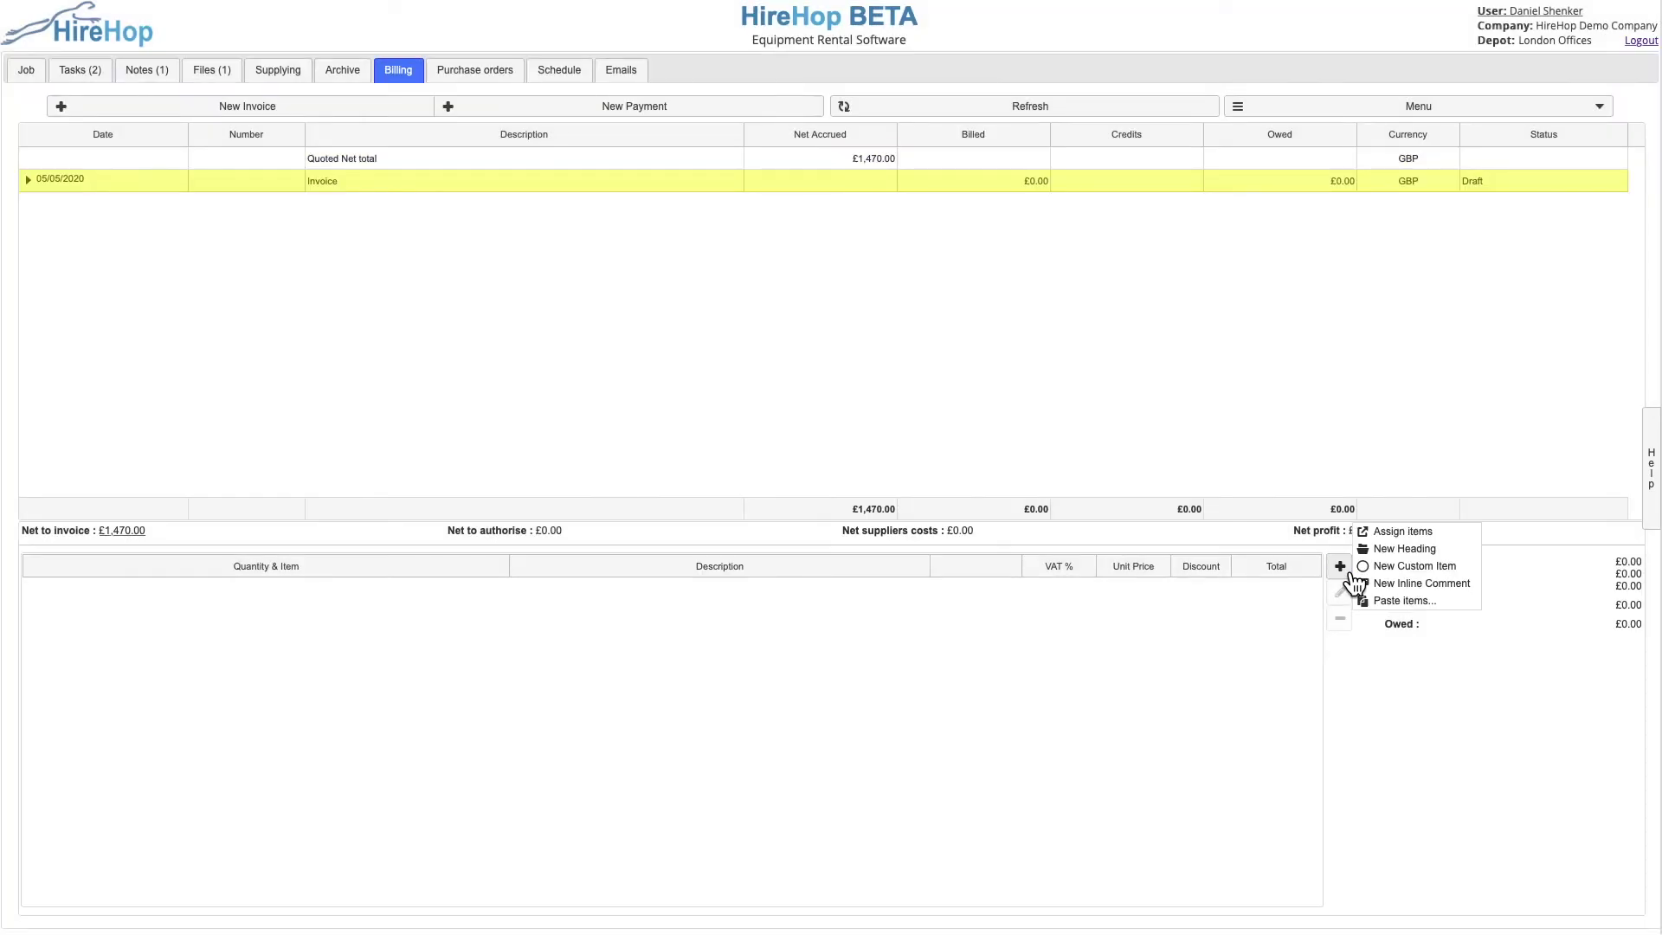
pyautogui.click(1399, 531)
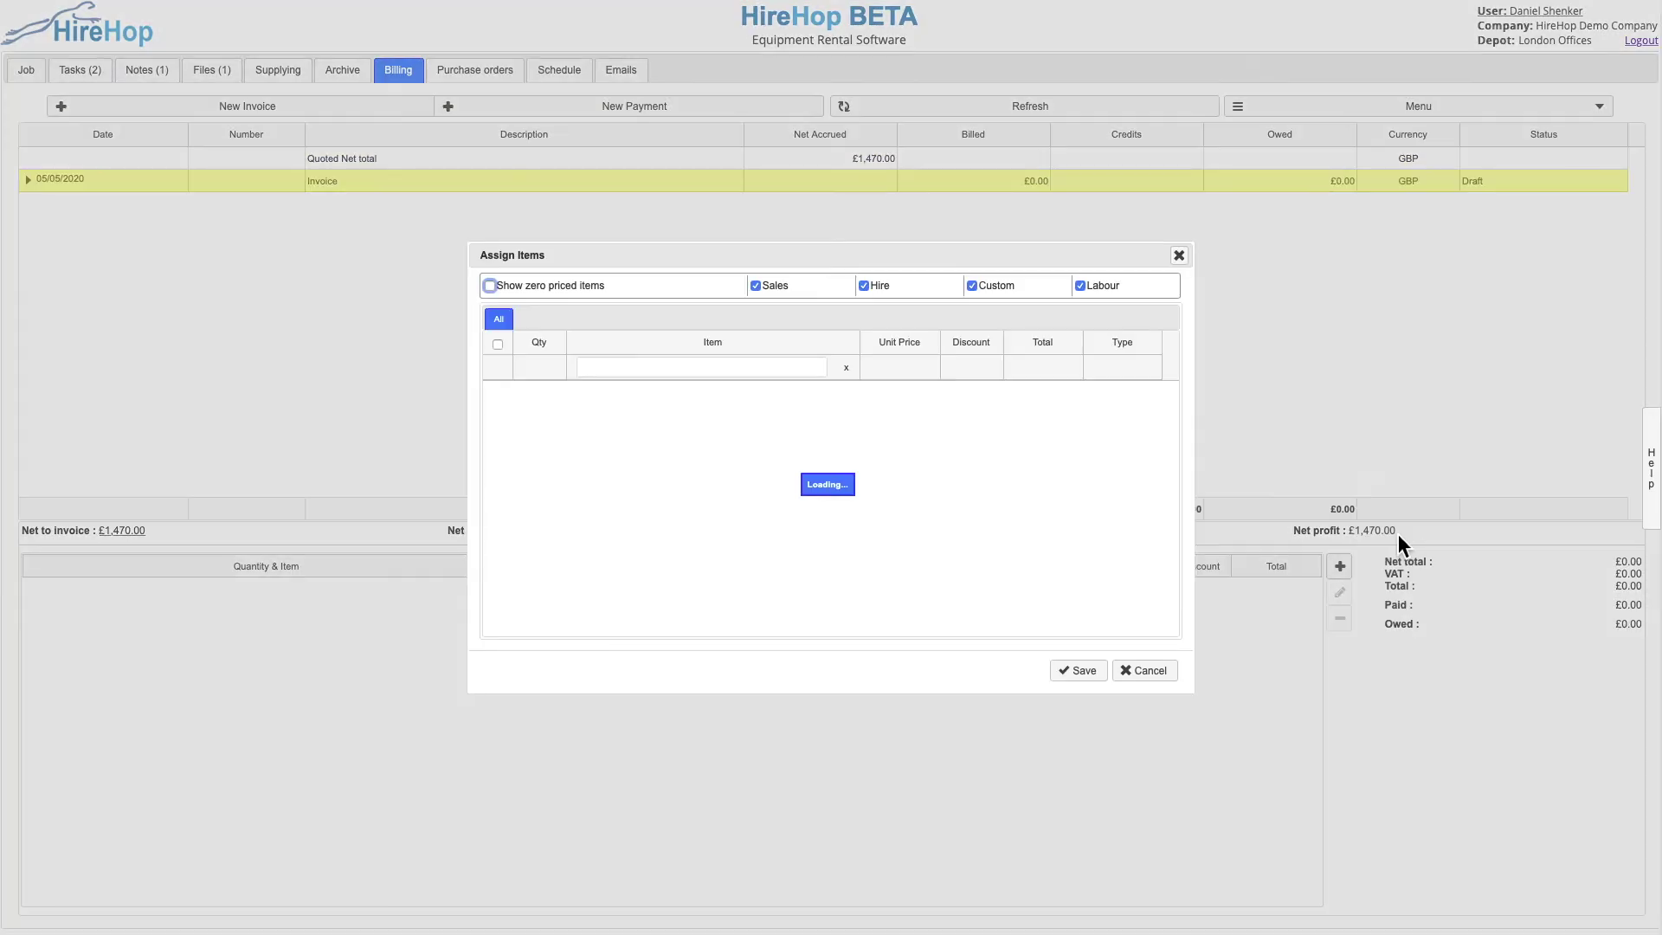
pyautogui.click(558, 286)
pyautogui.click(498, 343)
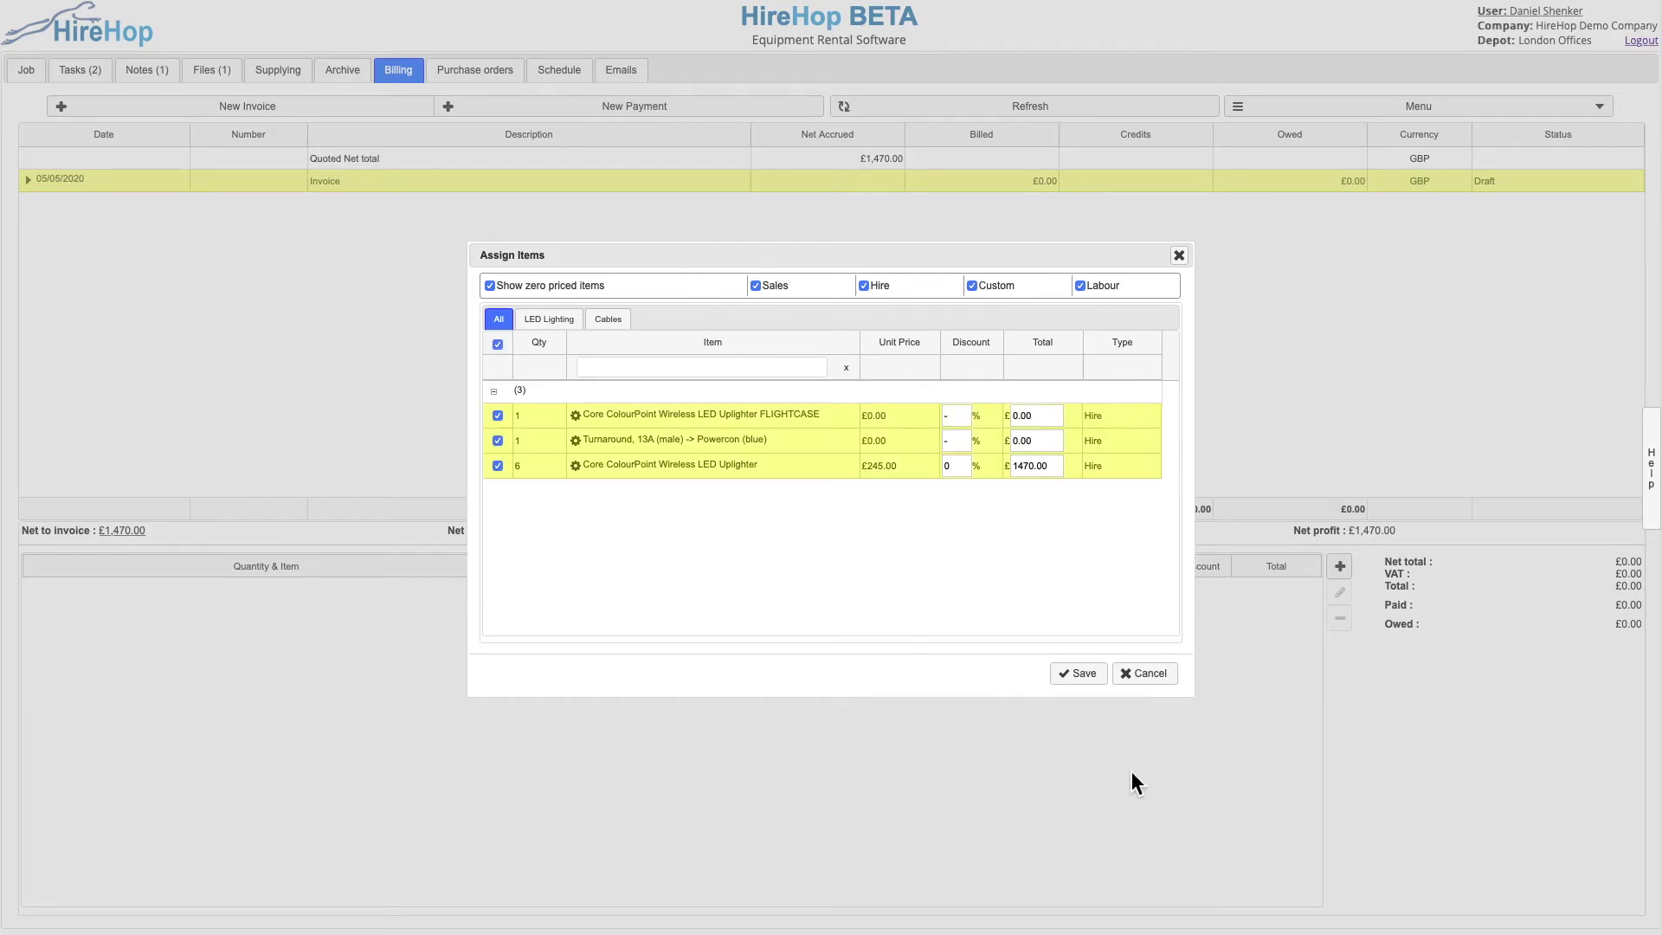
pyautogui.click(1082, 674)
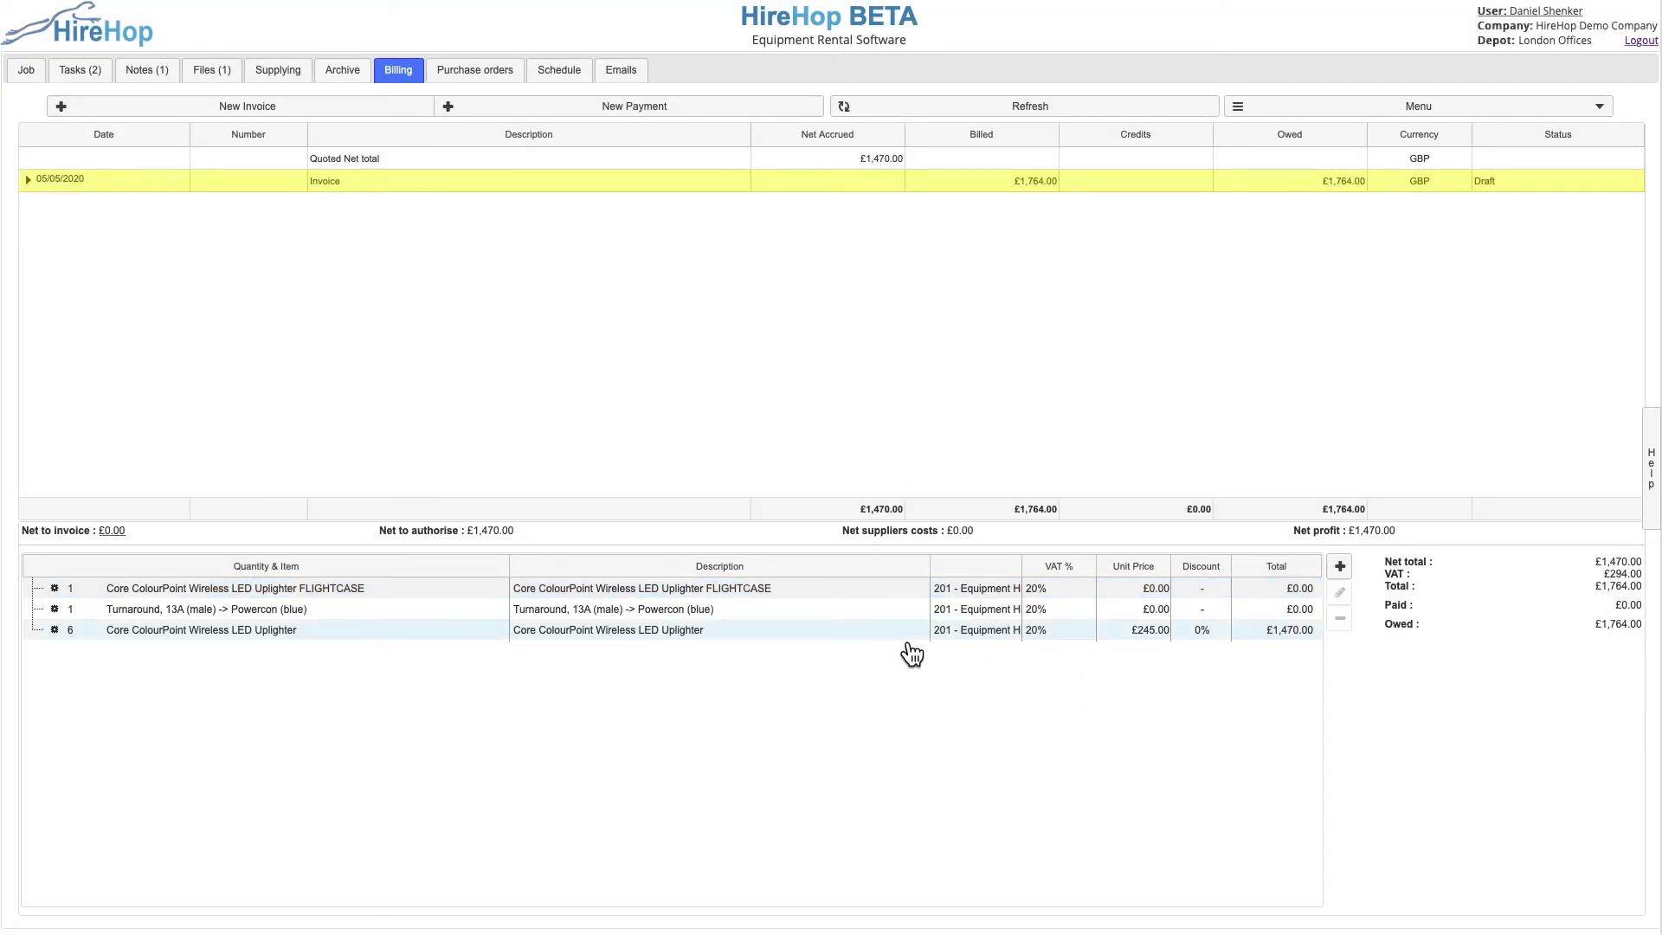
# Change the invoice status to Approved
pyautogui.click(1446, 108)
pyautogui.moveTo(1327, 185)
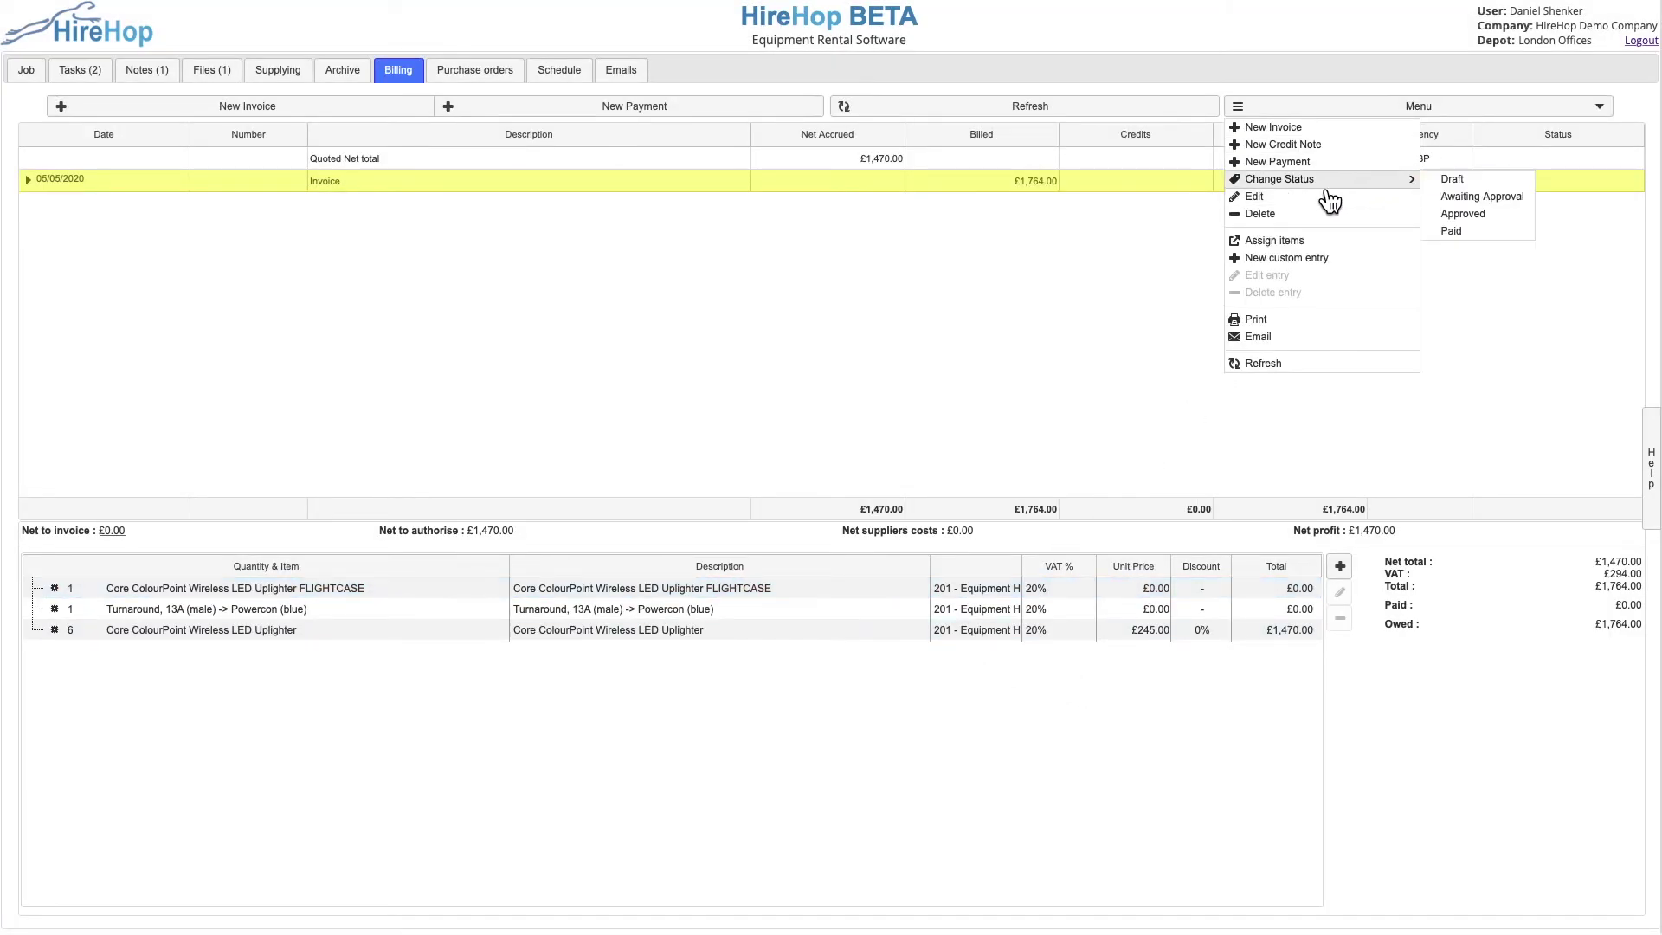
pyautogui.click(1451, 214)
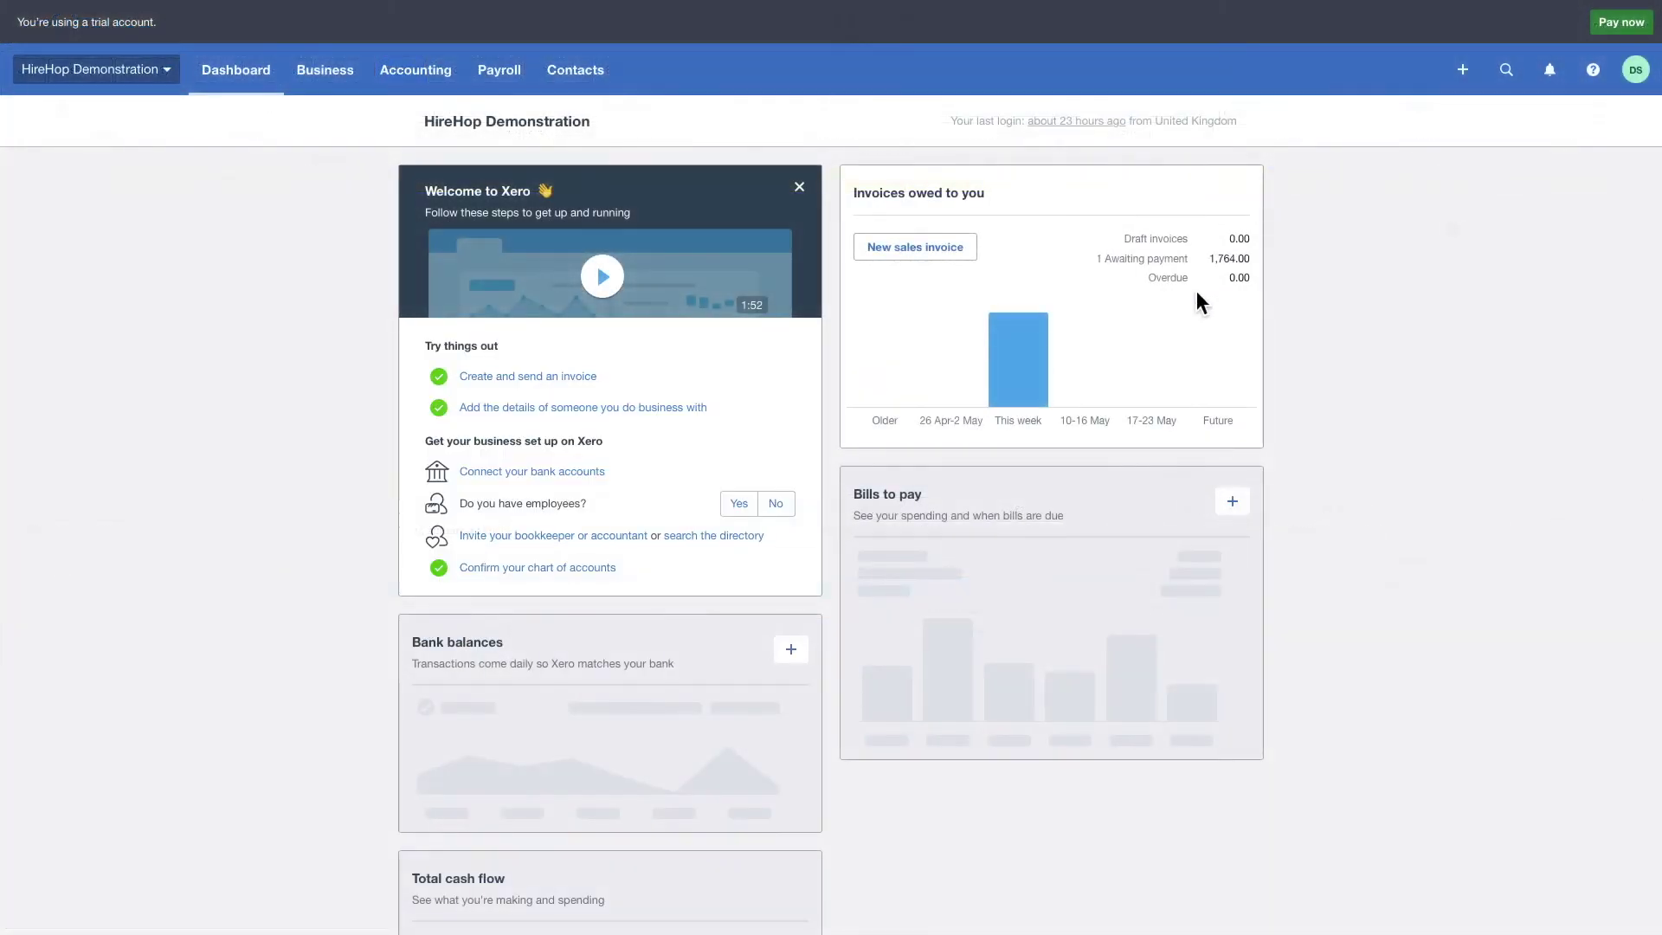
# Open INV100 from this week's awaiting-payment invoices and record the full 1,764.00 payment
pyautogui.moveTo(1027, 346)
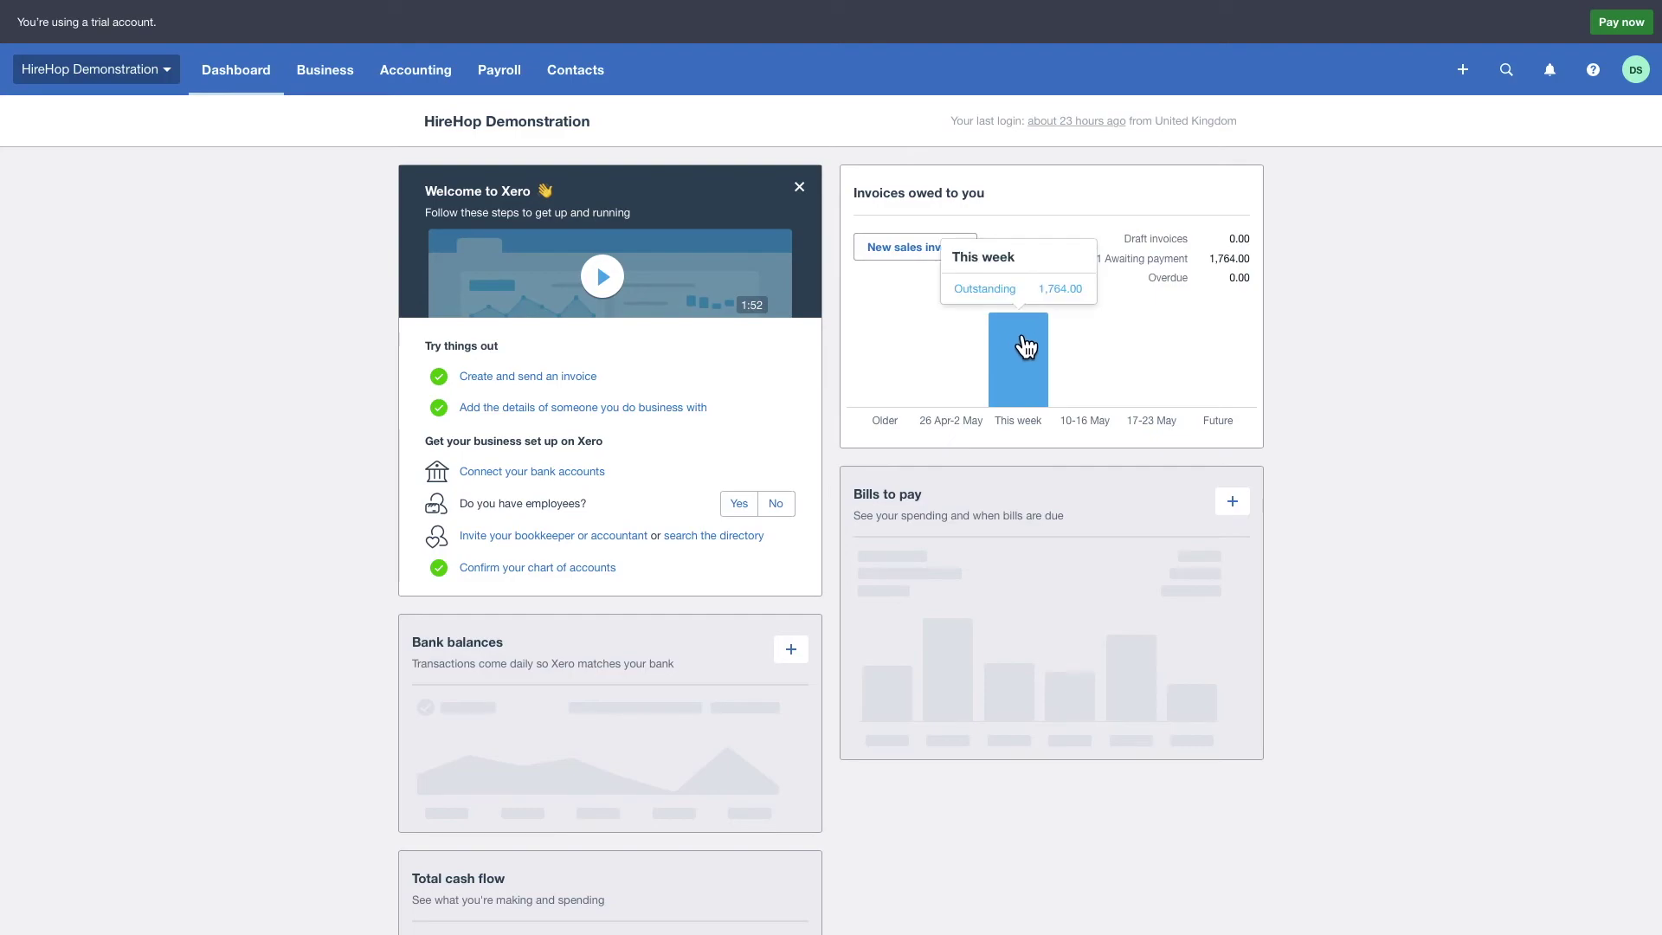
pyautogui.click(1026, 346)
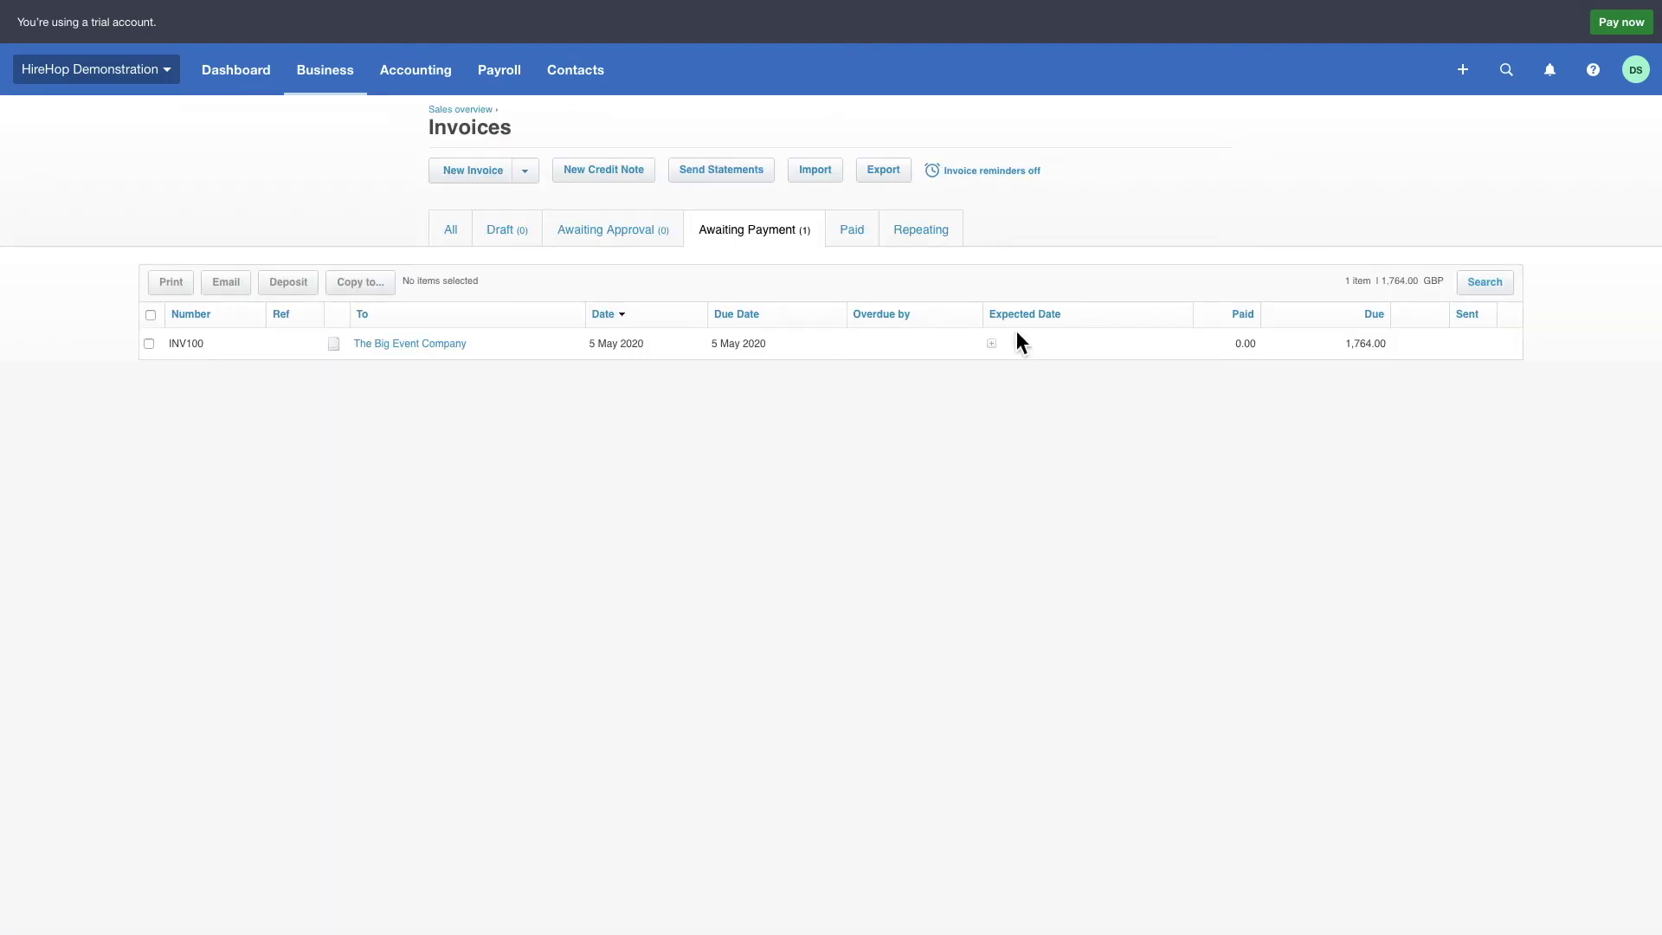
pyautogui.click(438, 344)
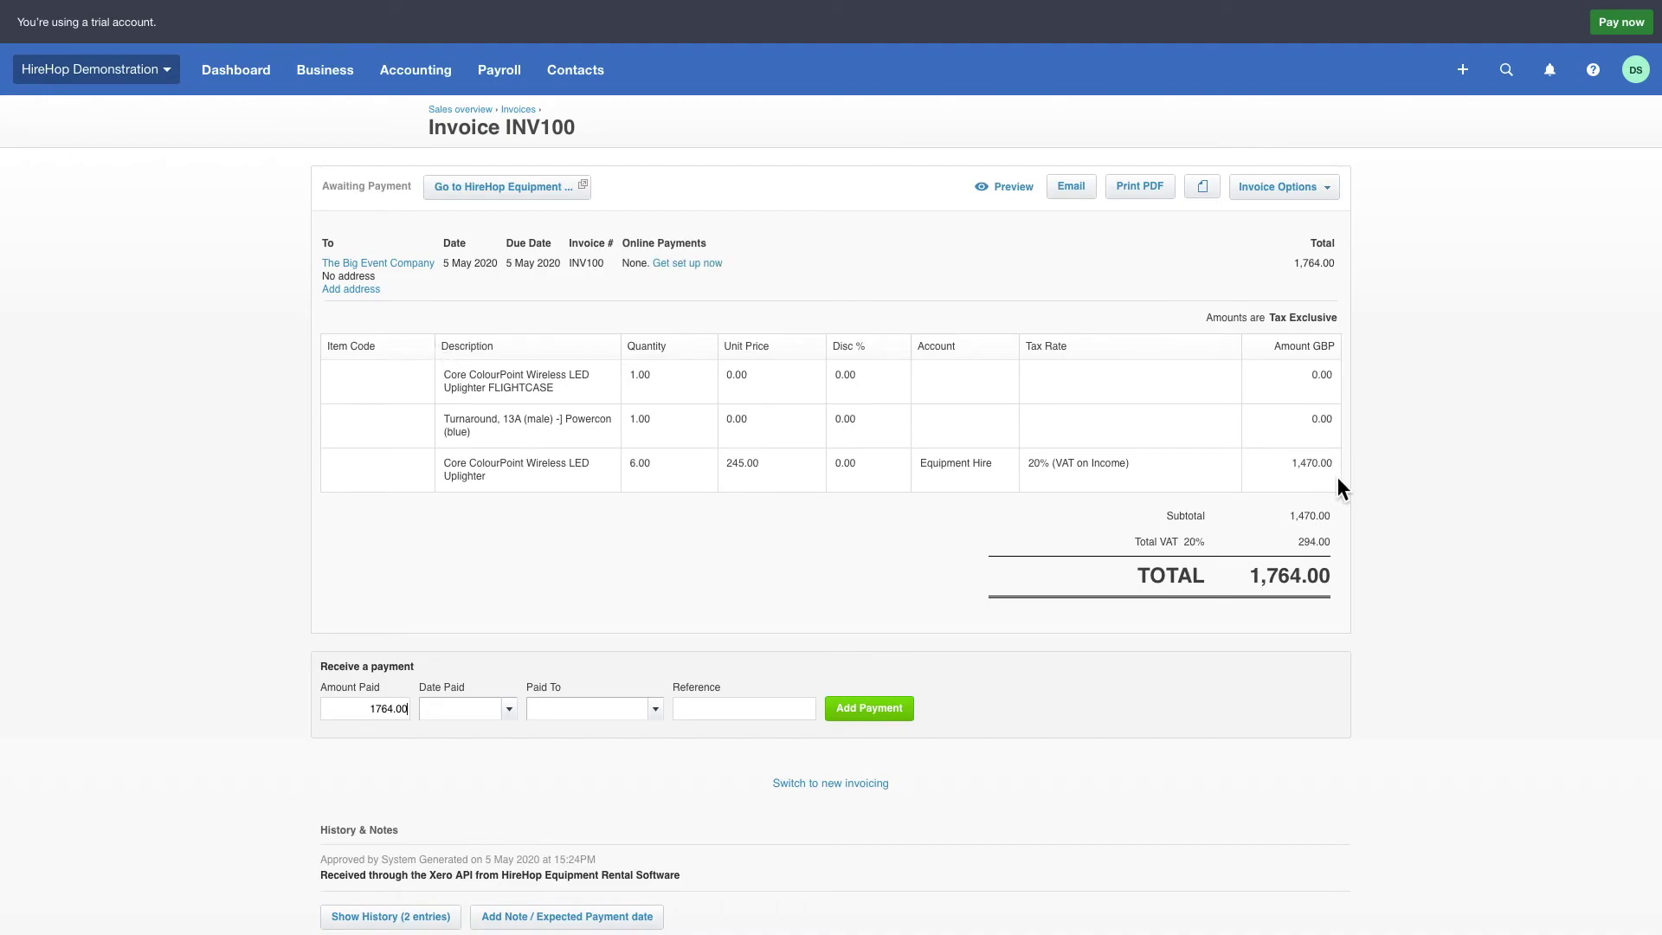
pyautogui.click(909, 708)
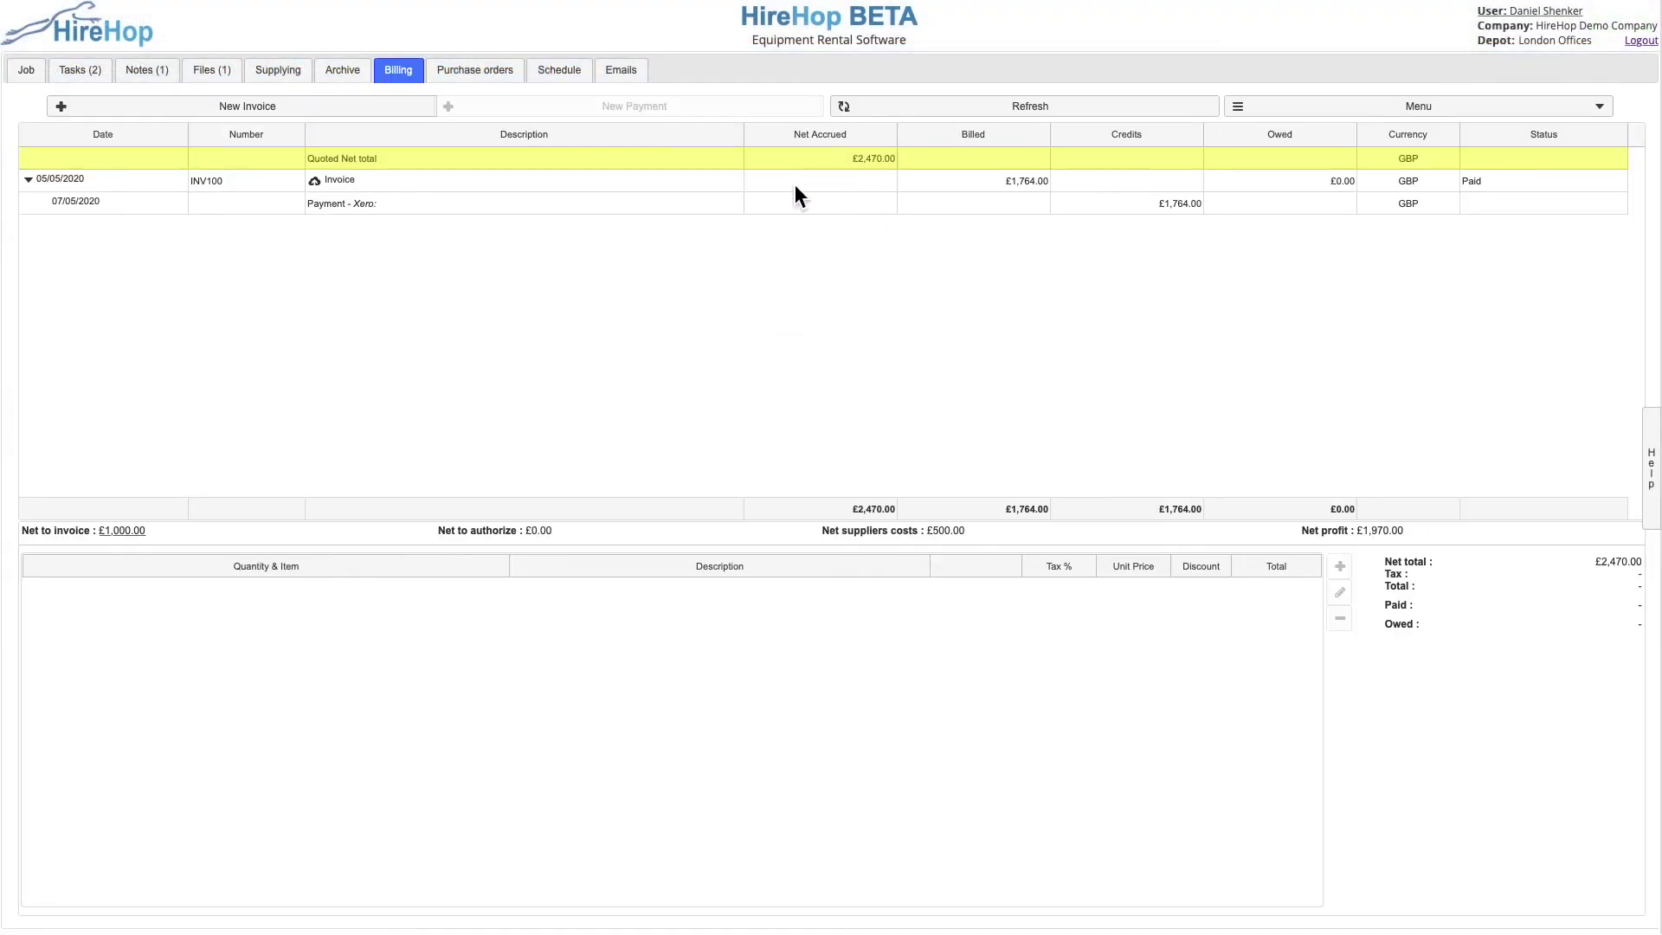
# Review INV100's lines and its Xero payment entry on the Billing tab
pyautogui.click(795, 185)
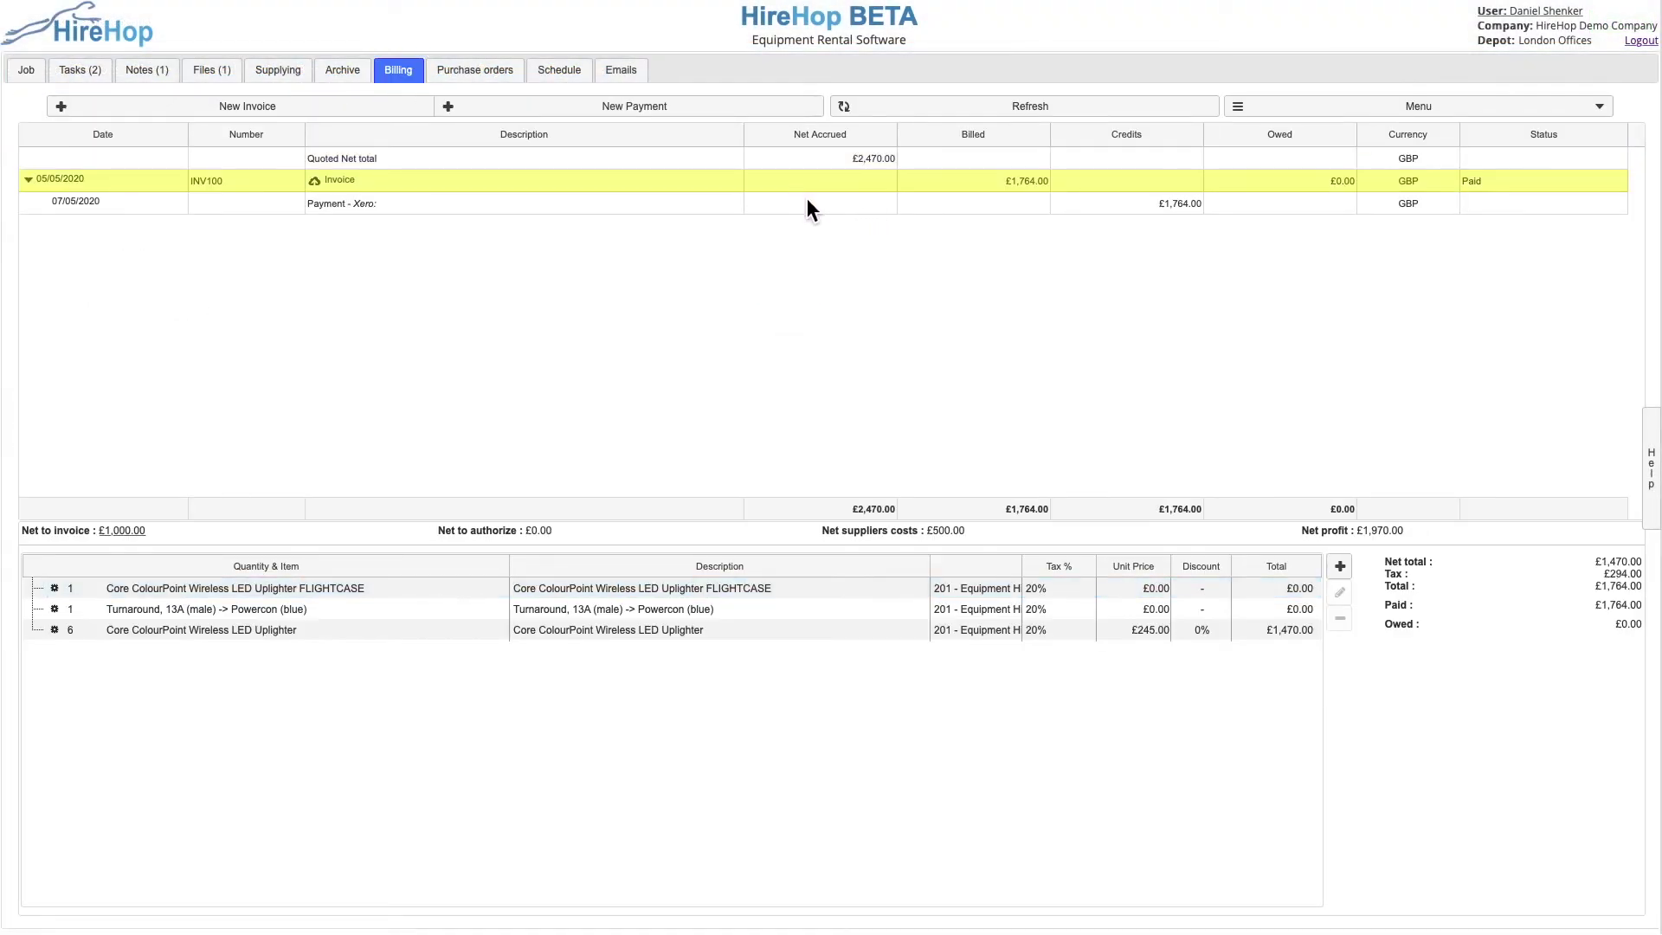
pyautogui.click(807, 200)
pyautogui.click(1502, 184)
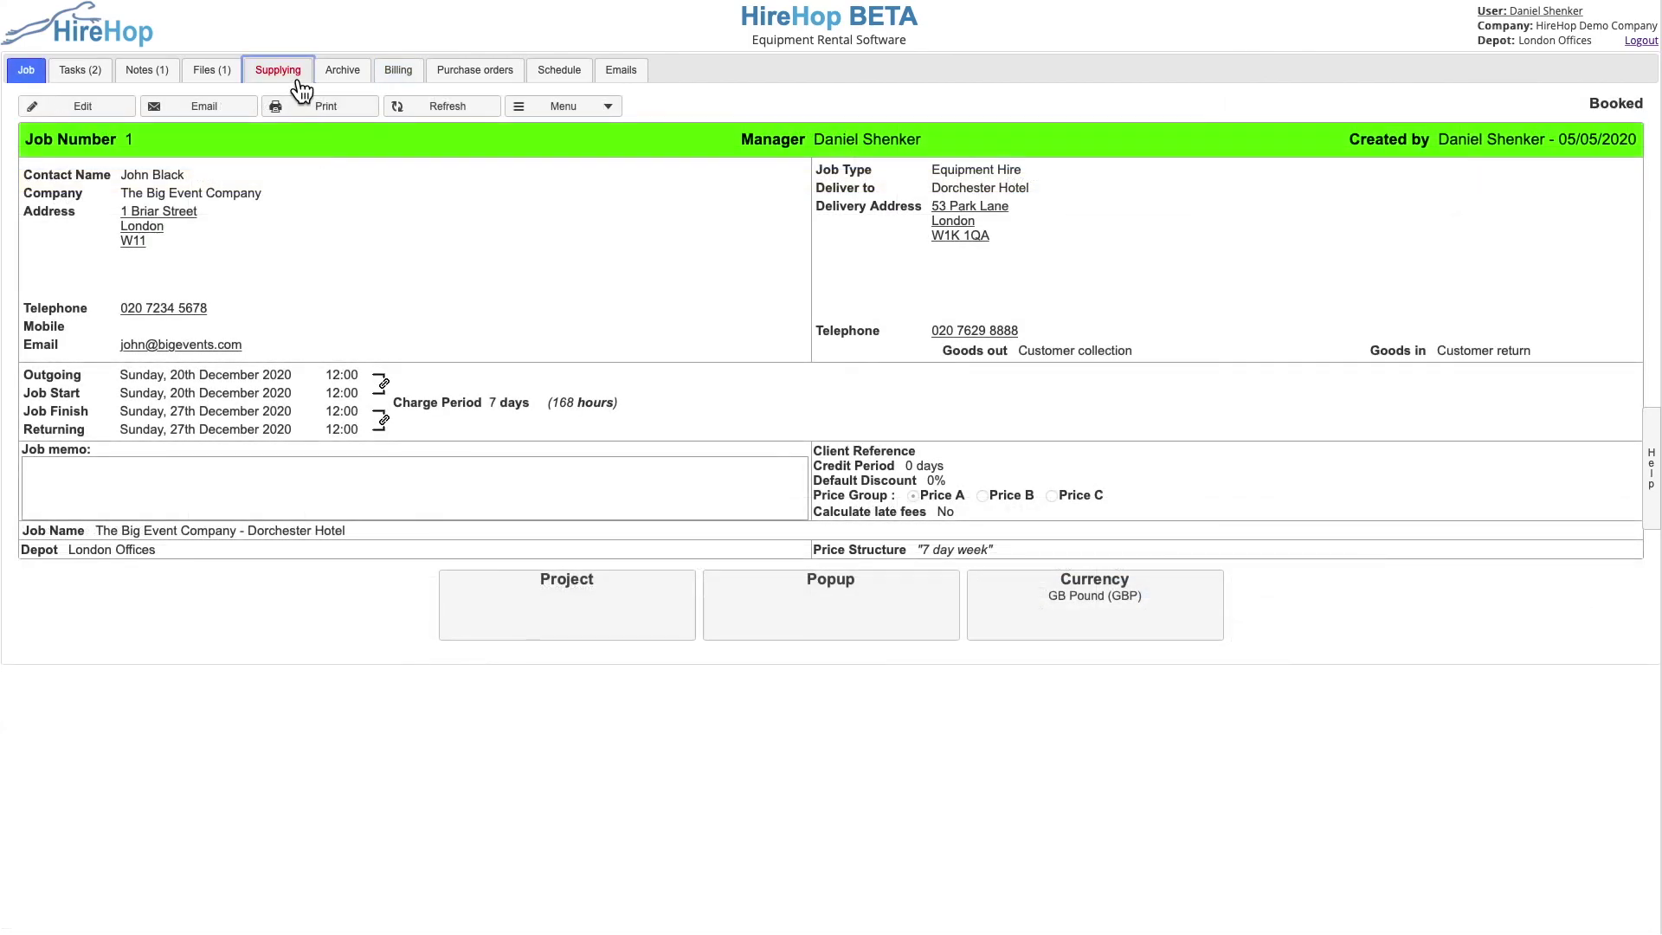
# Approve the job's £600.00 sub-hire purchase order so it becomes PO100
pyautogui.click(283, 74)
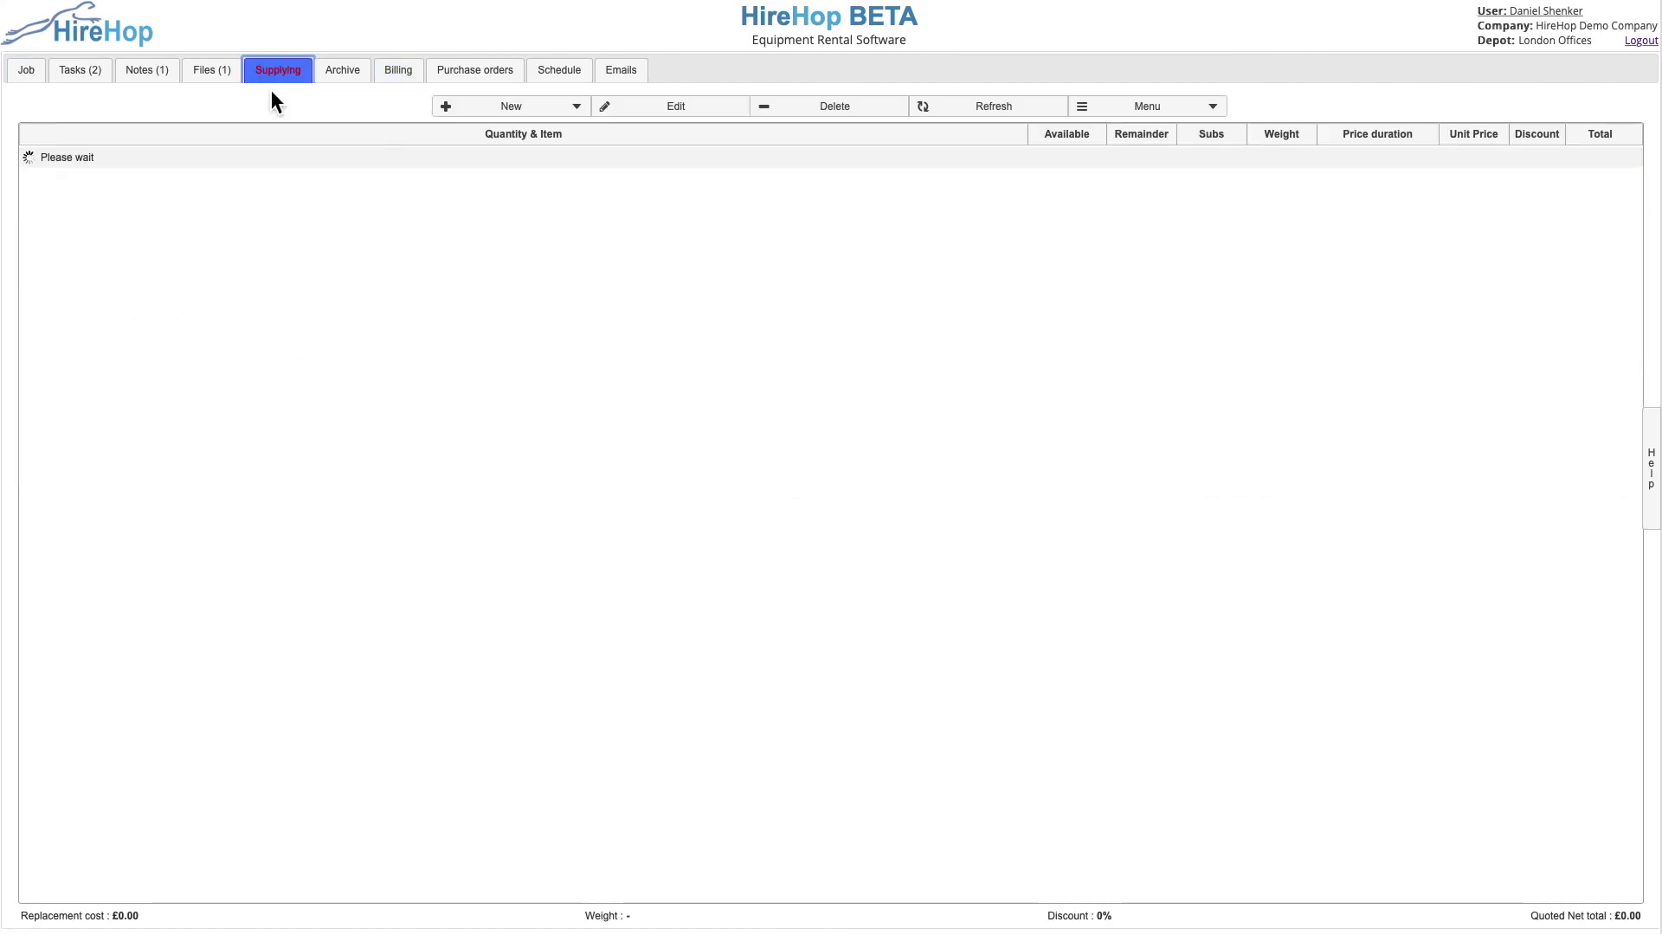
pyautogui.click(465, 76)
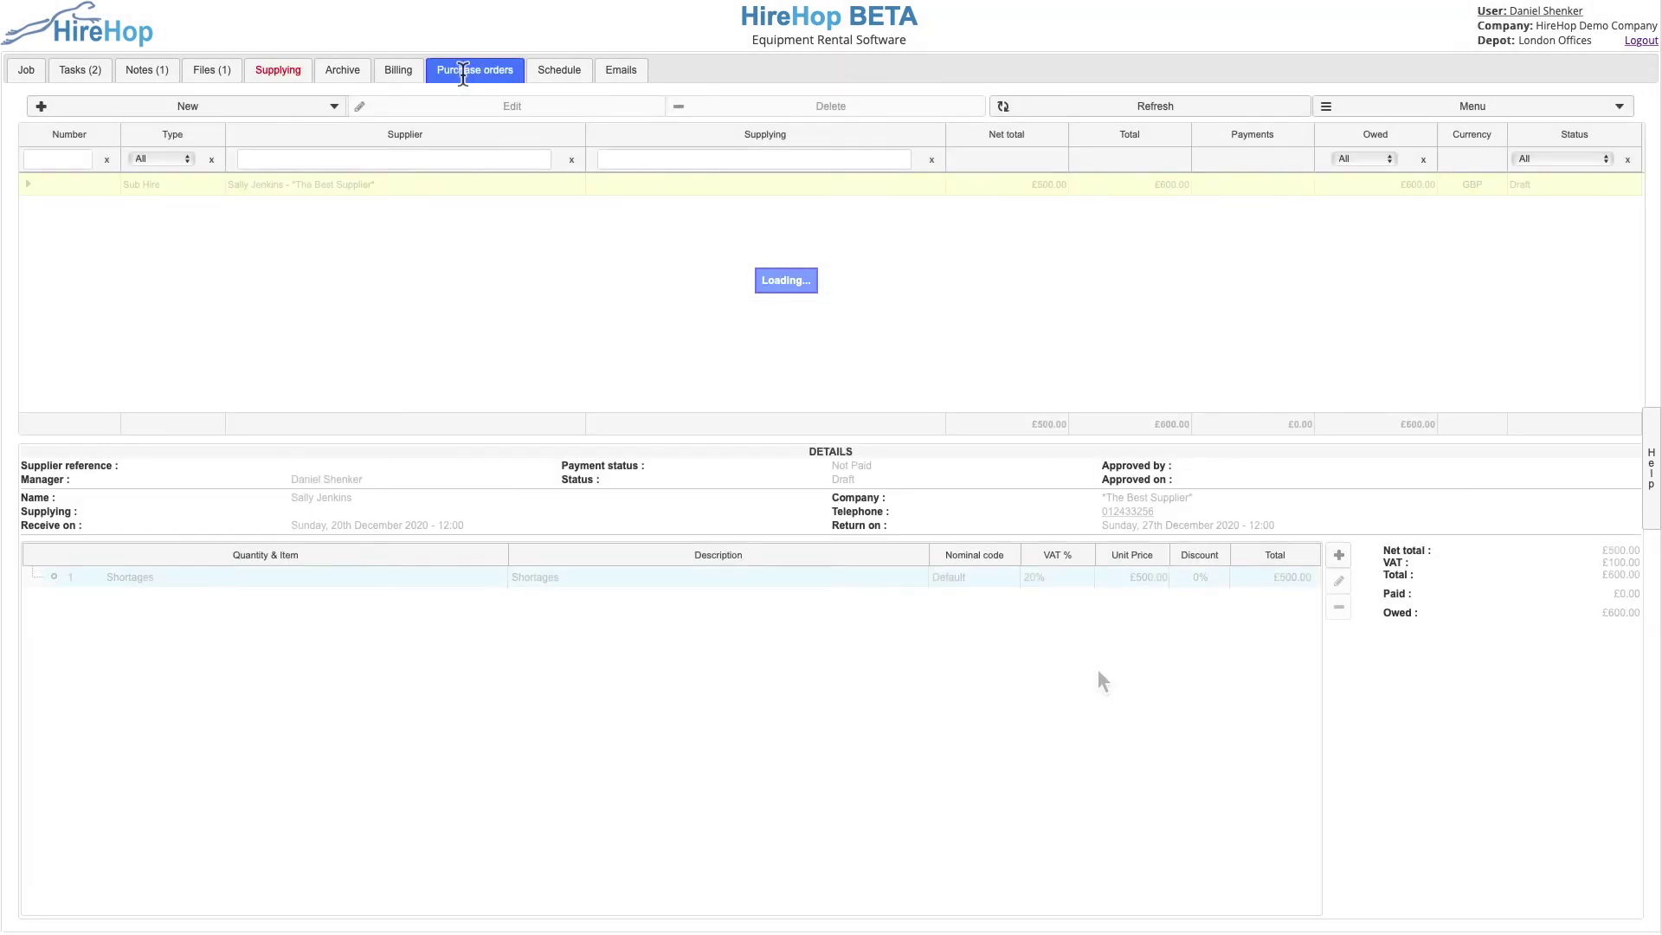
pyautogui.click(1454, 104)
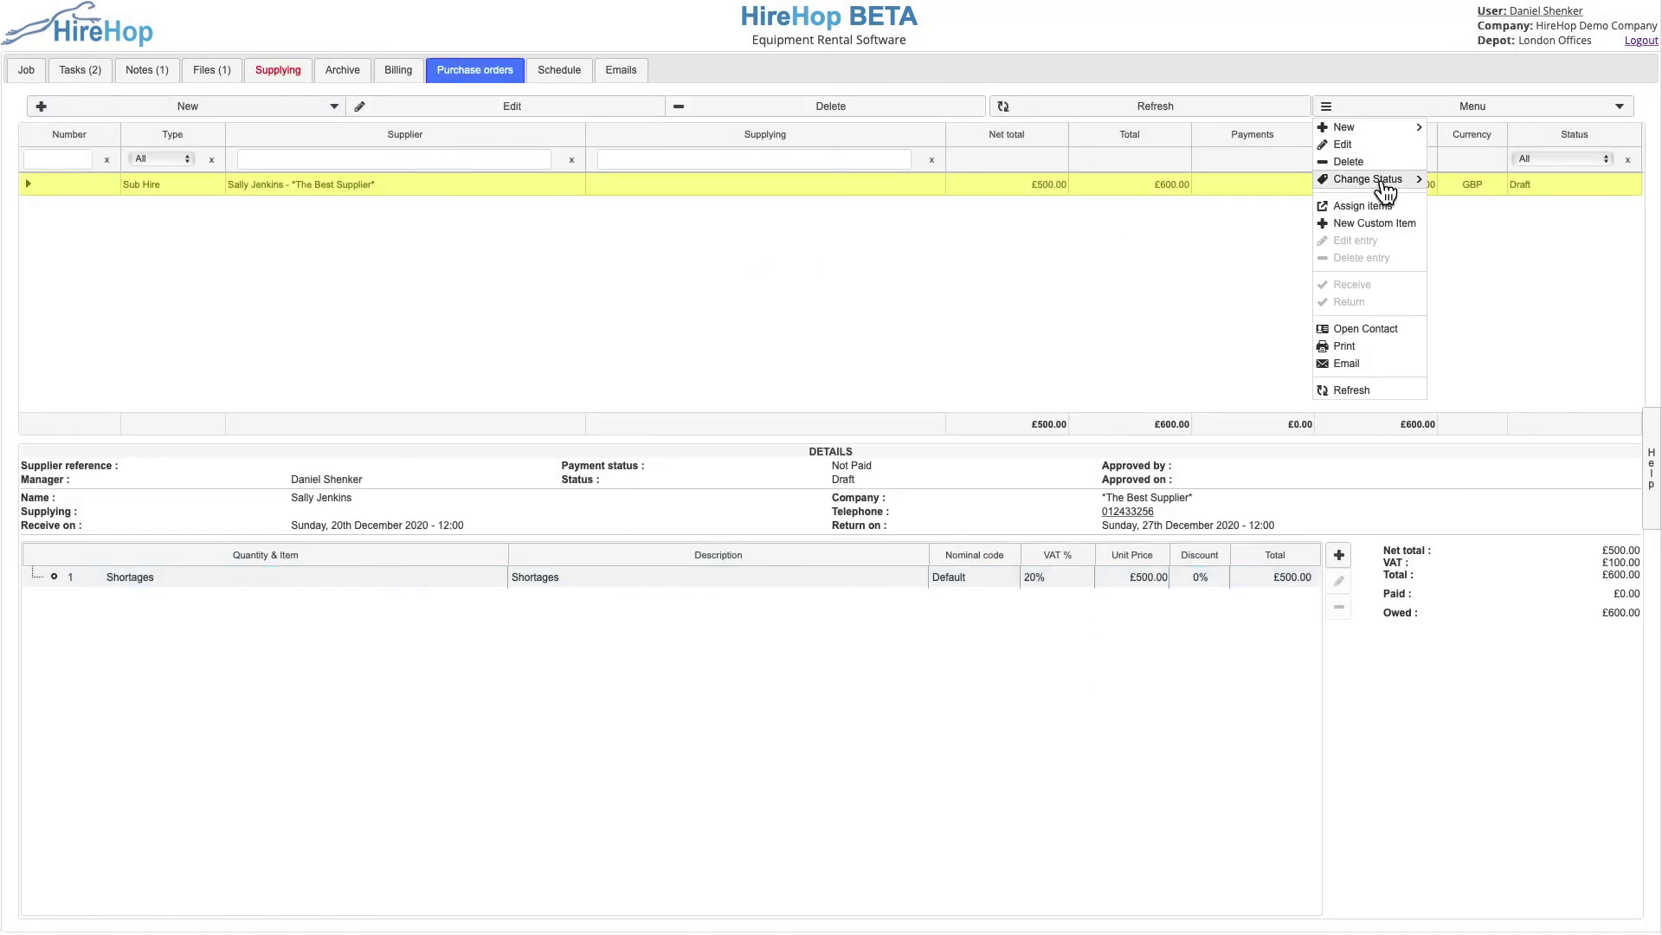
pyautogui.moveTo(1385, 180)
pyautogui.click(1485, 213)
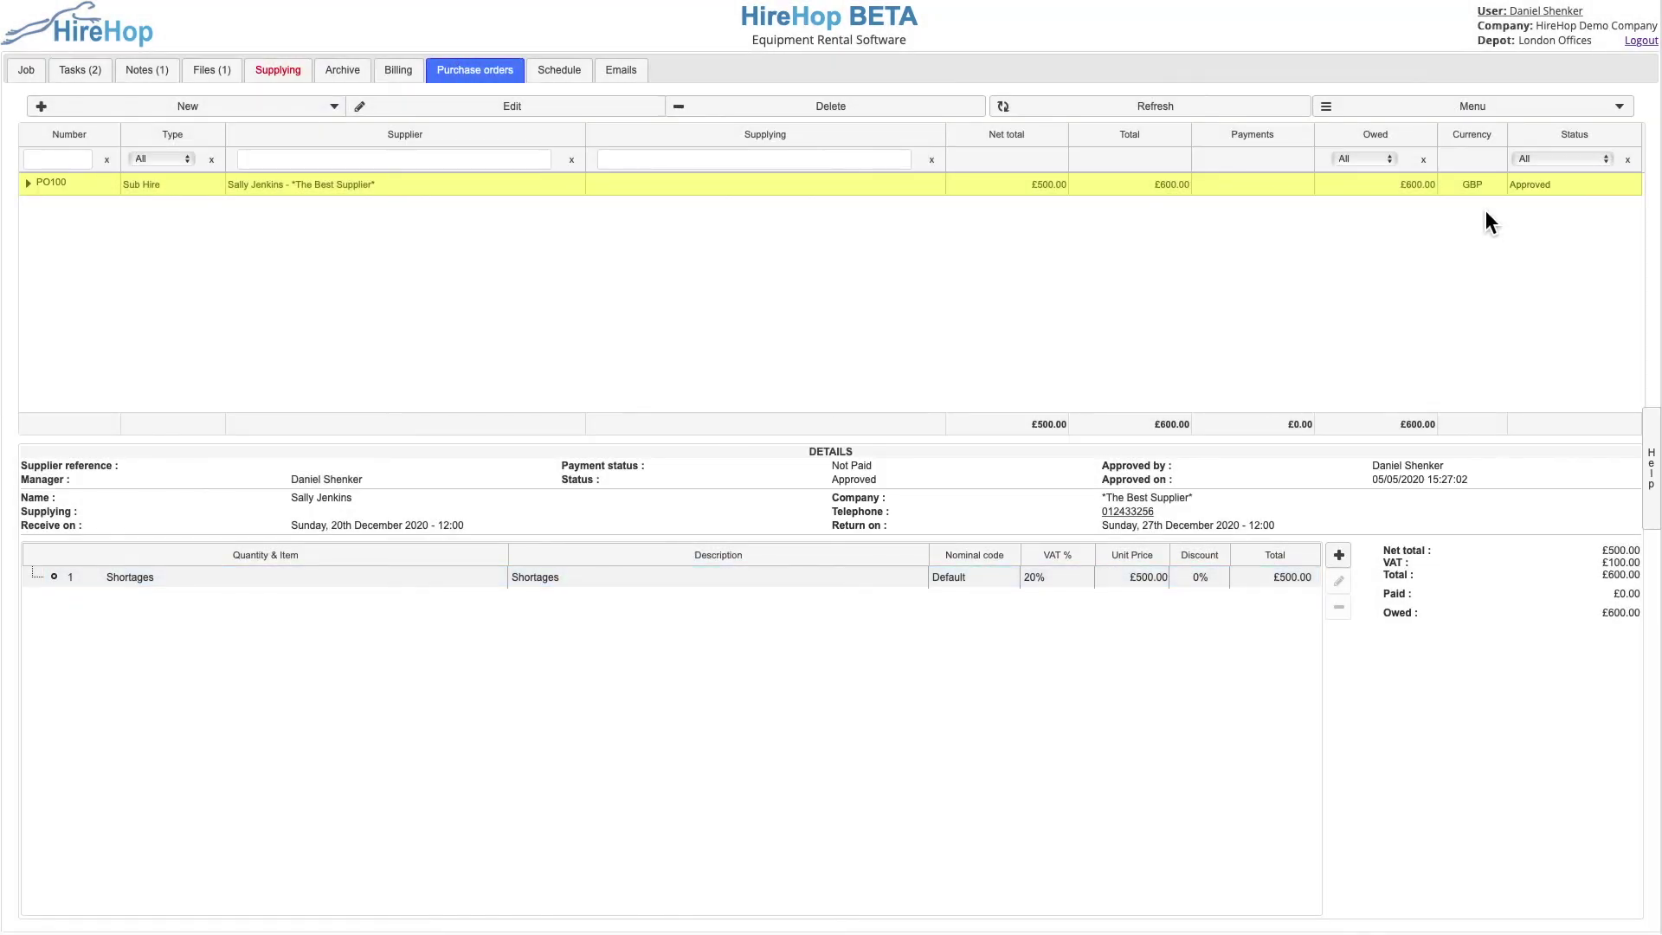